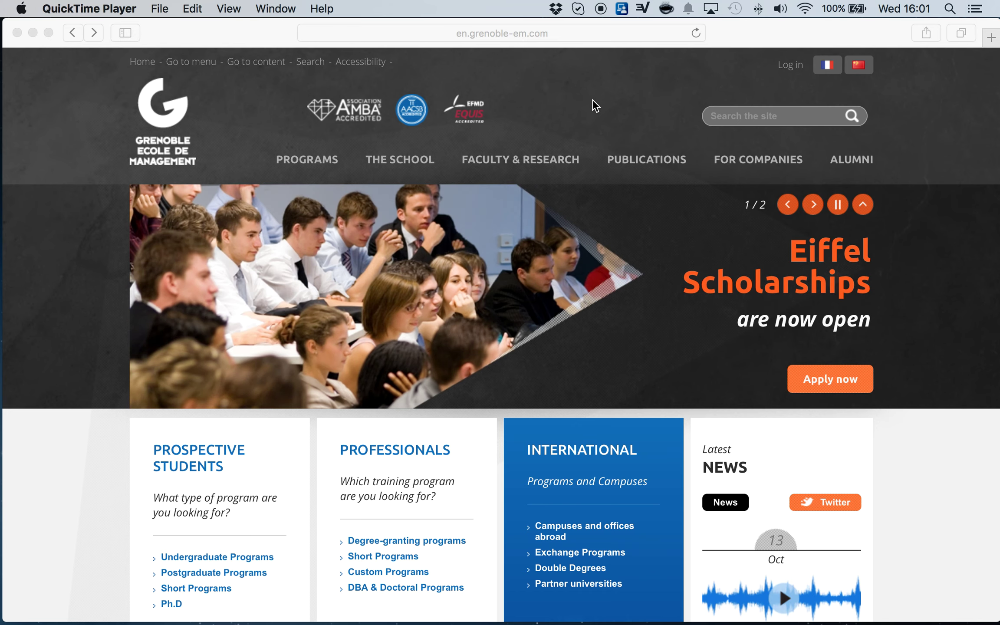
# From the footer's Other web sites page, open the Library Portal, Bibliothèque Dieter Schmidt.
pyautogui.scroll(-10, 592, 99)
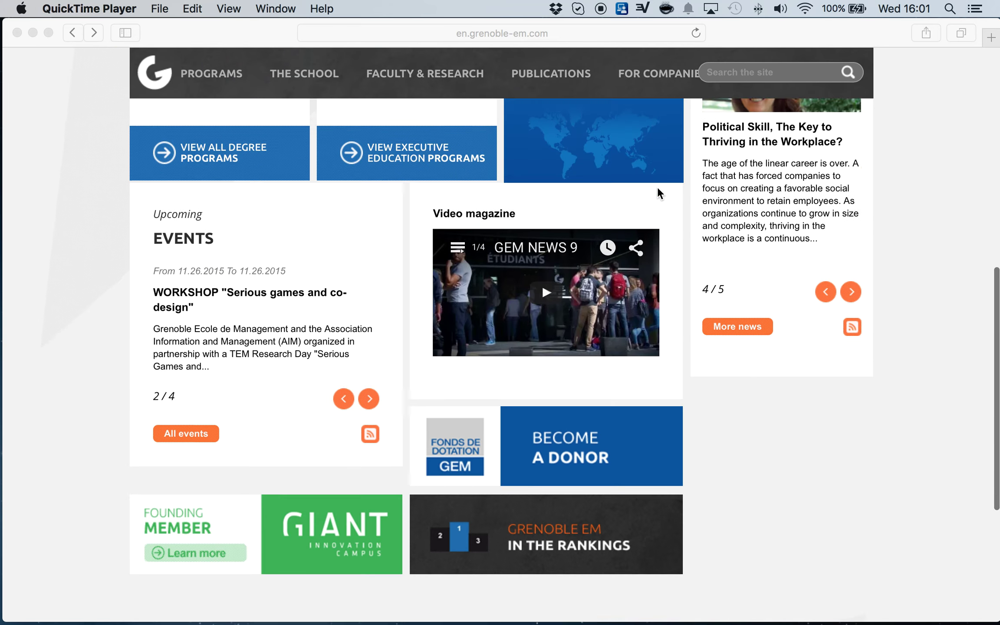
pyautogui.scroll(-6, 657, 187)
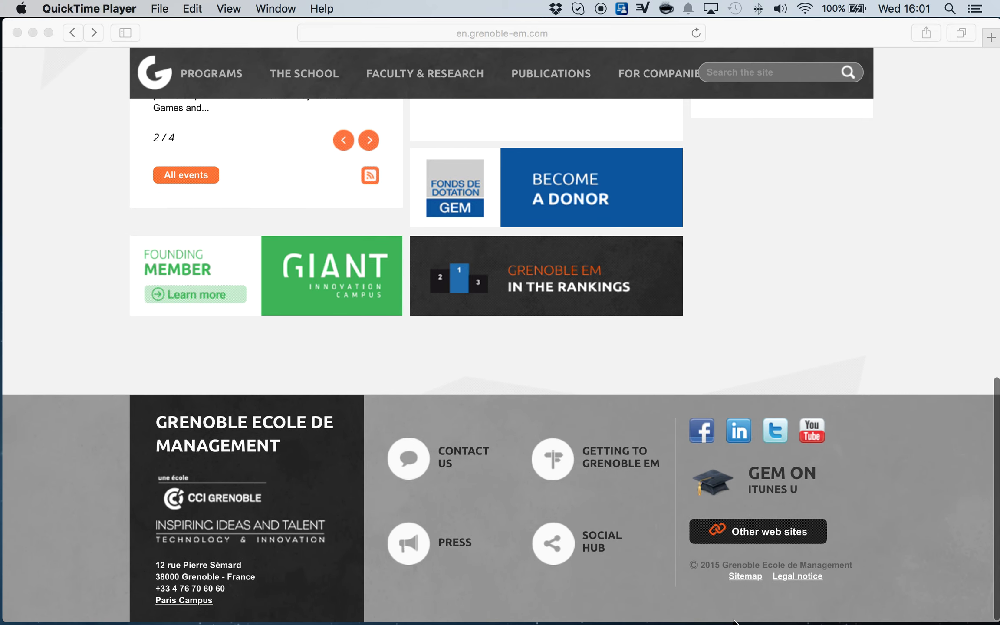
pyautogui.click(776, 538)
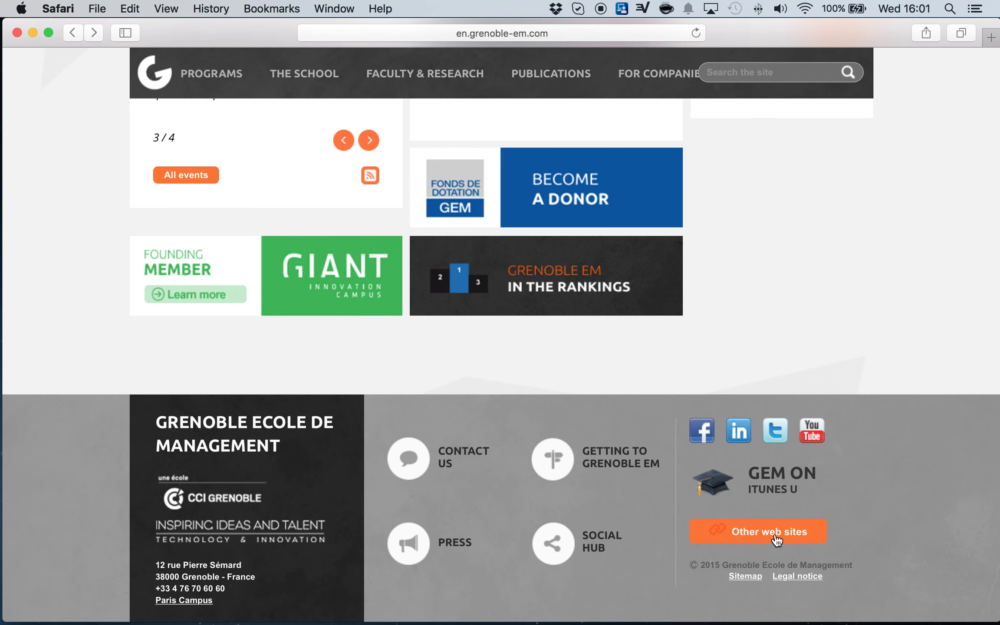
pyautogui.click(775, 535)
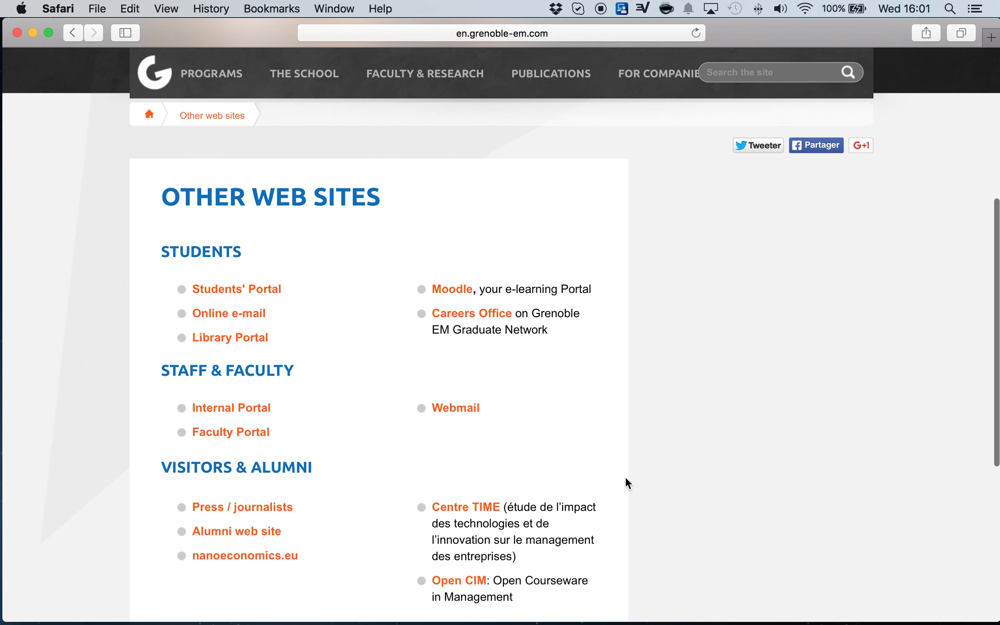
pyautogui.scroll(-2, 625, 476)
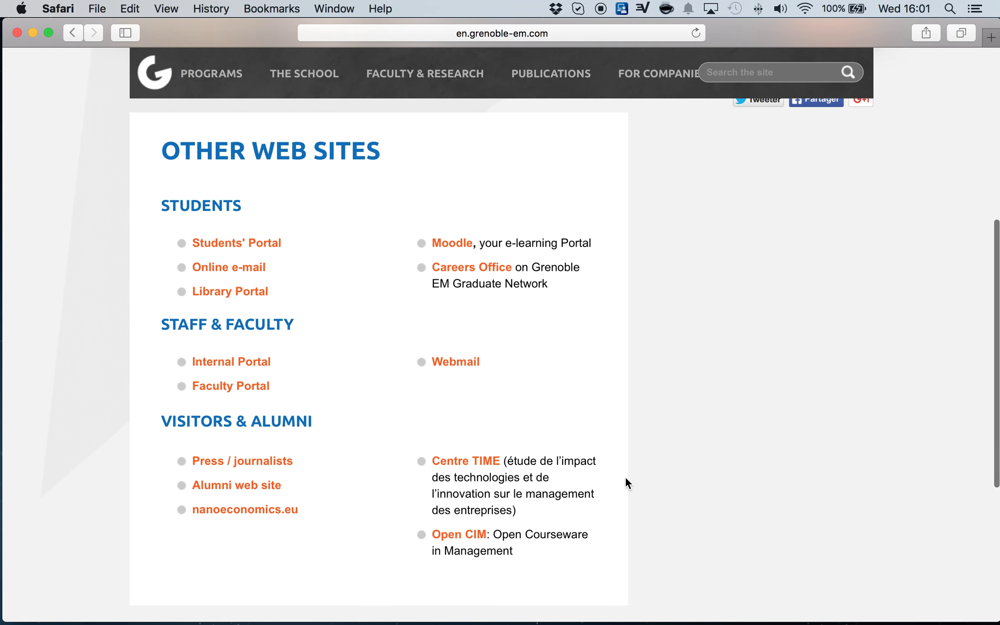
pyautogui.click(241, 292)
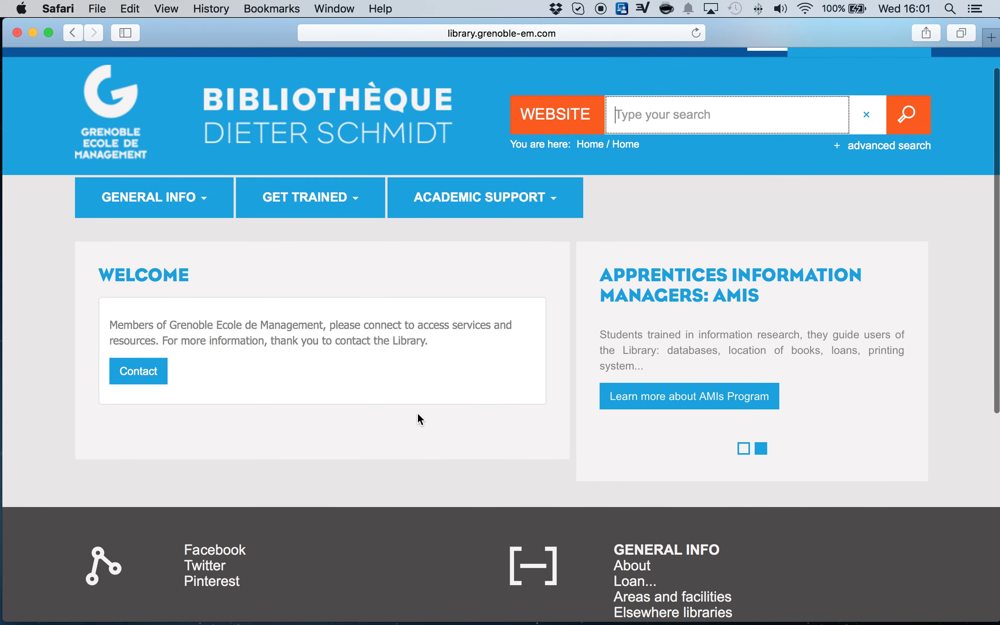
# Open the DBA and PhD page under Academic Support and browse its database links.
pyautogui.scroll(-2, 525, 295)
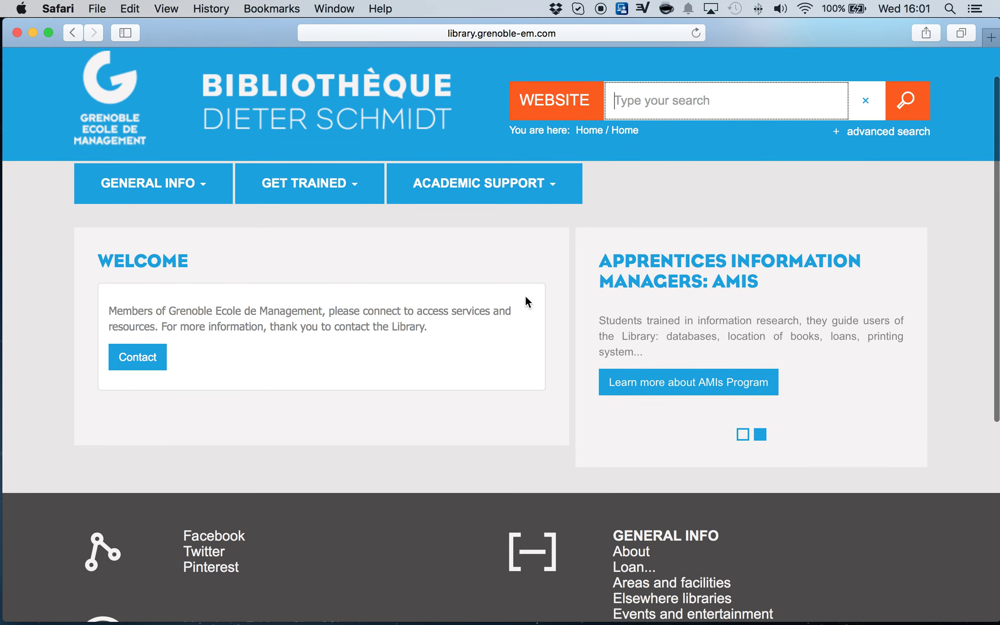
pyautogui.moveTo(535, 176)
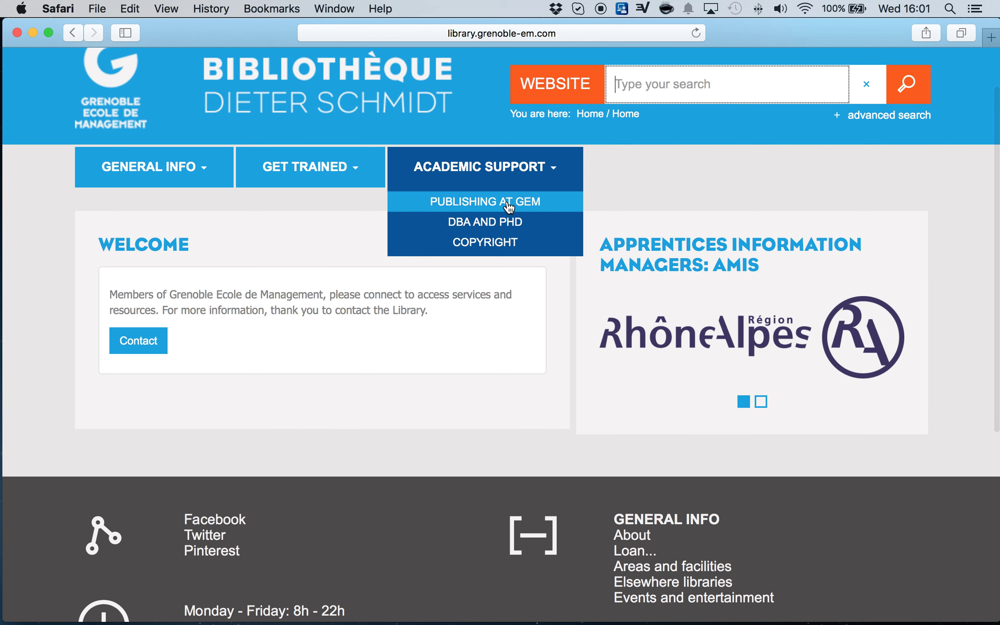
pyautogui.click(496, 223)
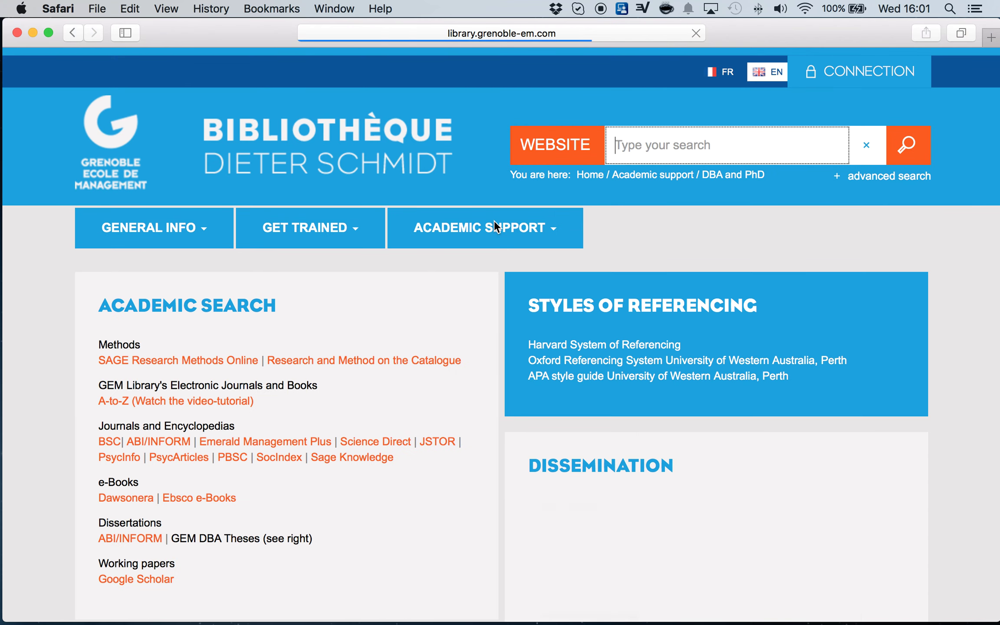
pyautogui.scroll(-2, 437, 397)
pyautogui.scroll(-2, 435, 399)
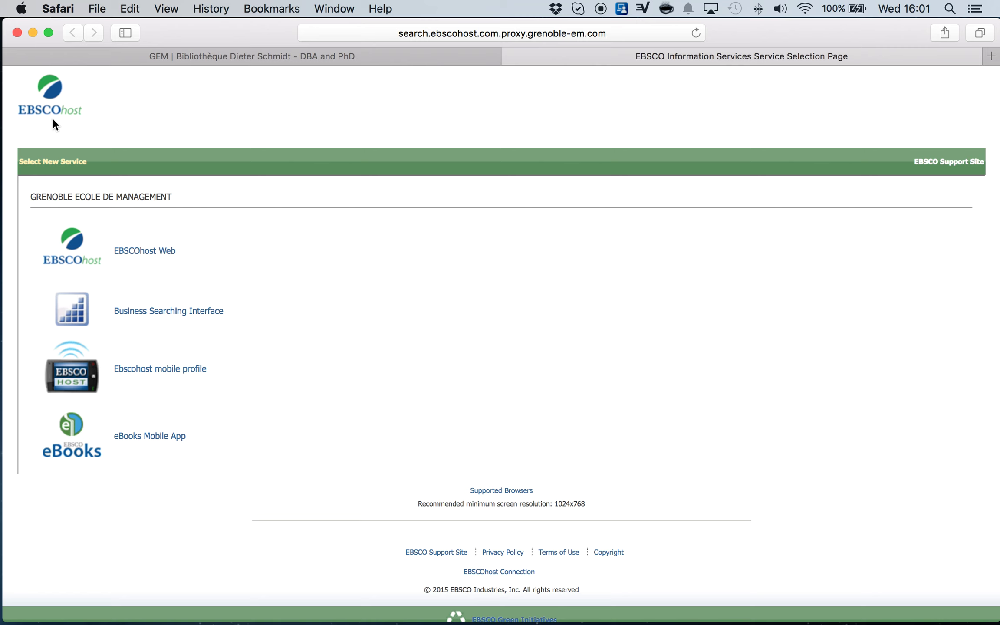
# Enter EBSCOhost Web and pick Business Source Complete as the sole database.
pyautogui.click(136, 254)
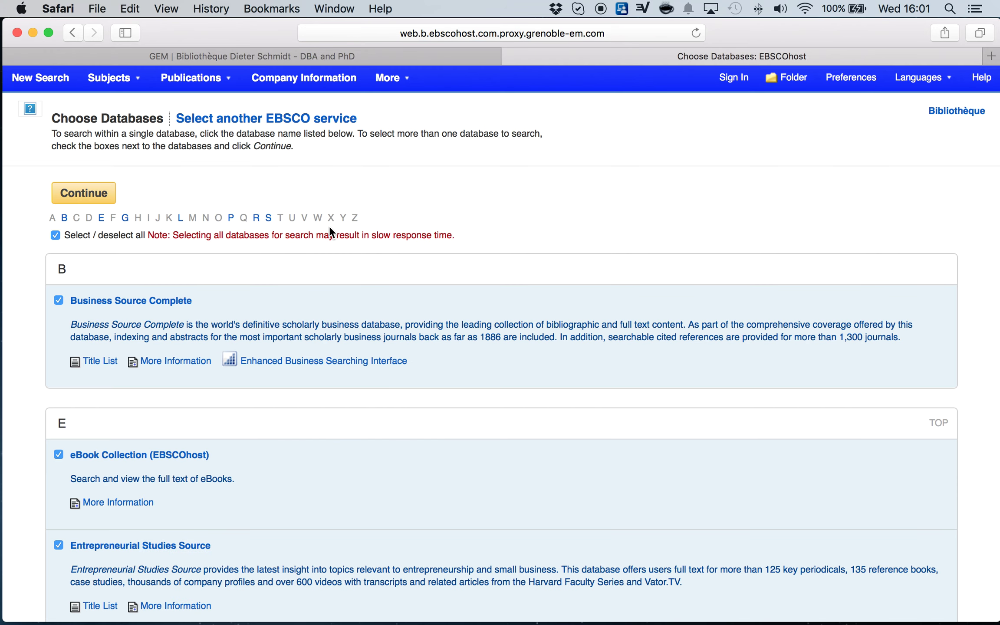
pyautogui.scroll(-3, 470, 232)
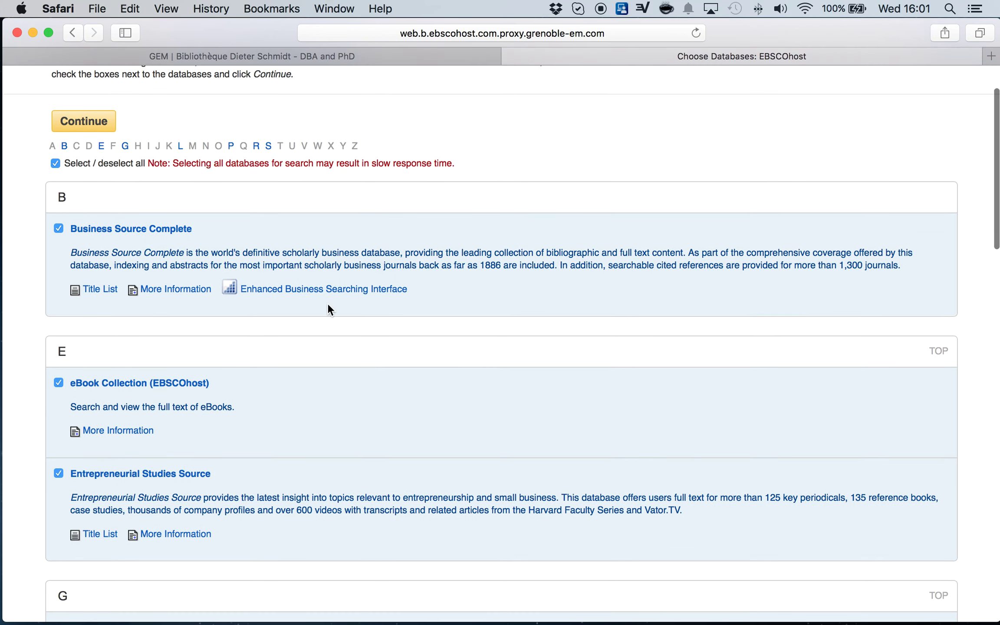
pyautogui.scroll(3, 443, 360)
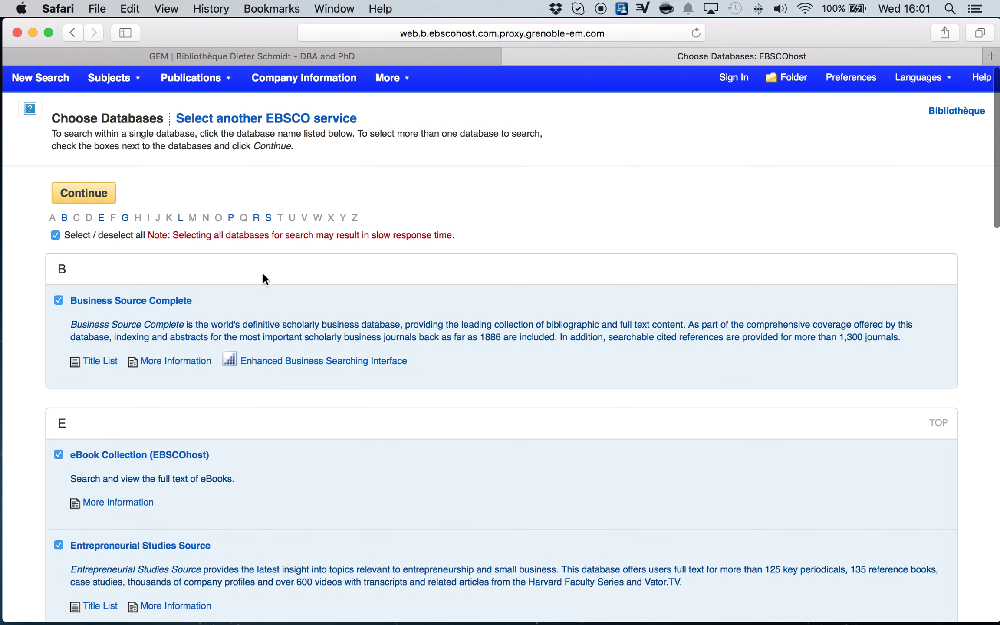
pyautogui.click(112, 301)
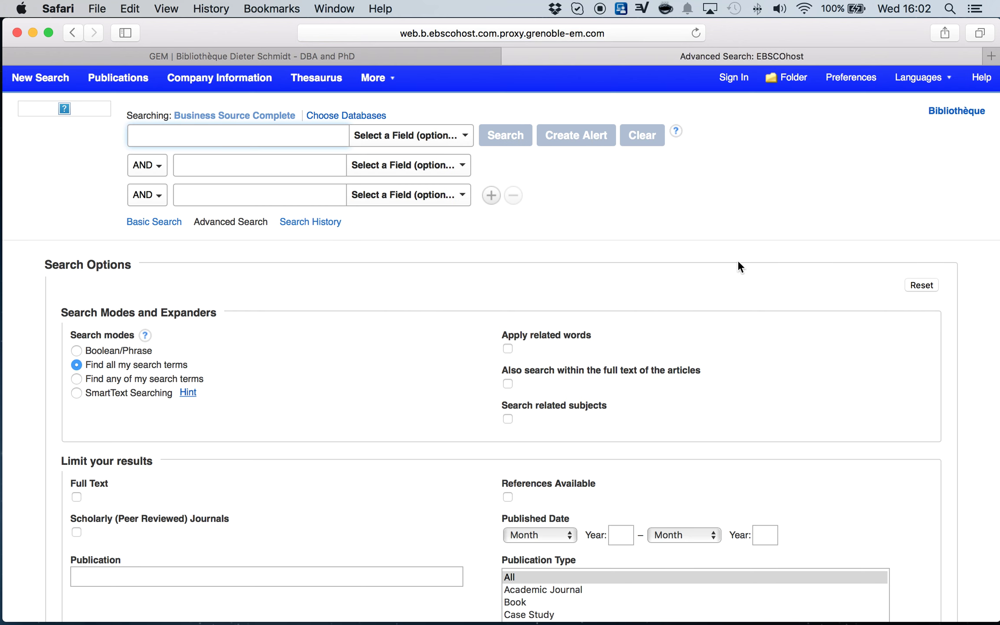
pyautogui.scroll(-2, 746, 264)
pyautogui.scroll(2, 747, 263)
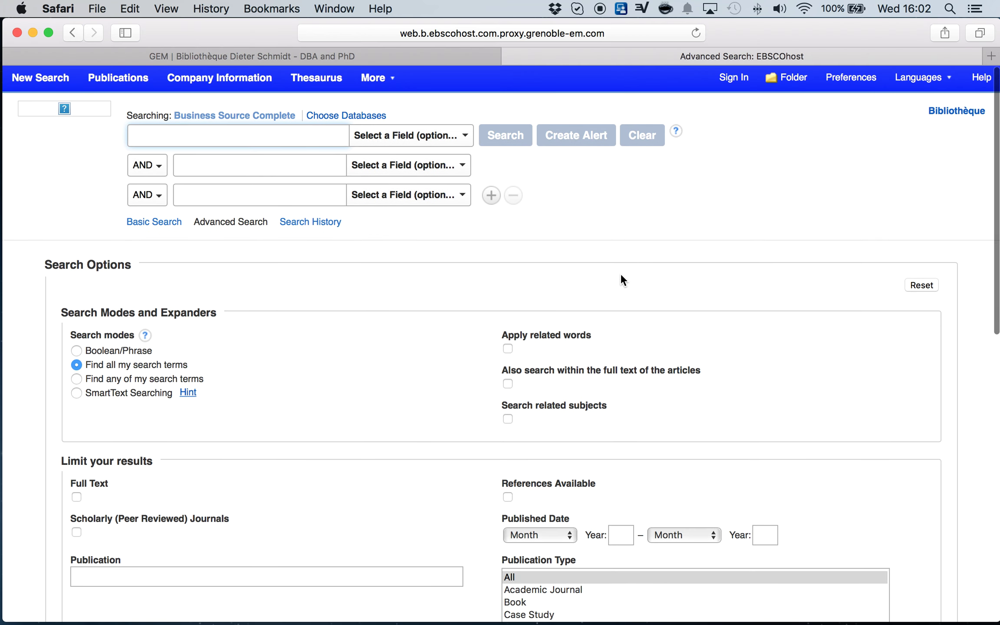
pyautogui.scroll(-2, 491, 294)
pyautogui.scroll(2, 491, 295)
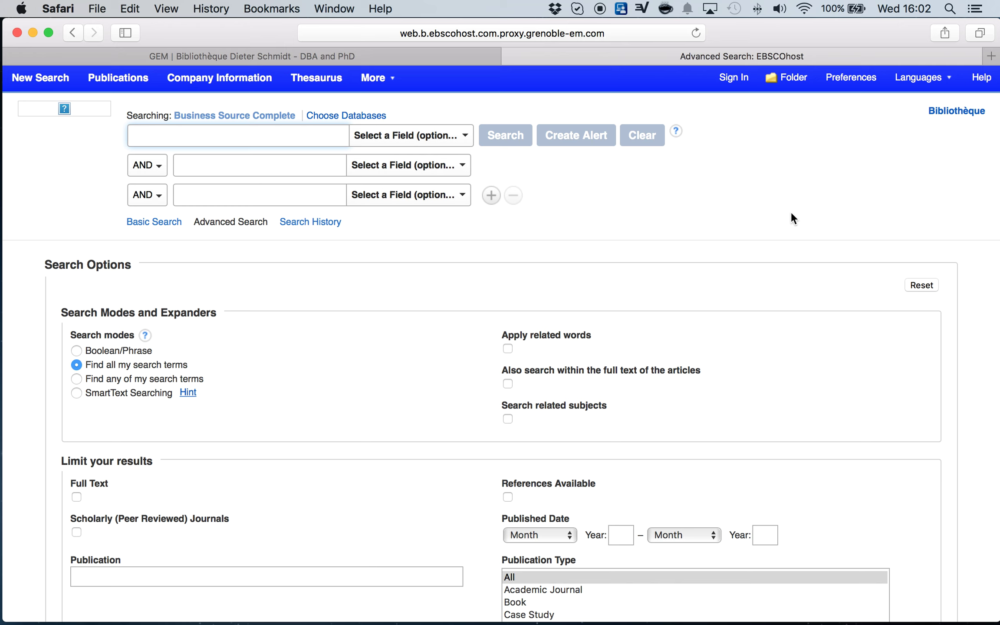
# Search all fields for 'risk factors on portfolio management', leaving the field list unselected.
pyautogui.click(157, 140)
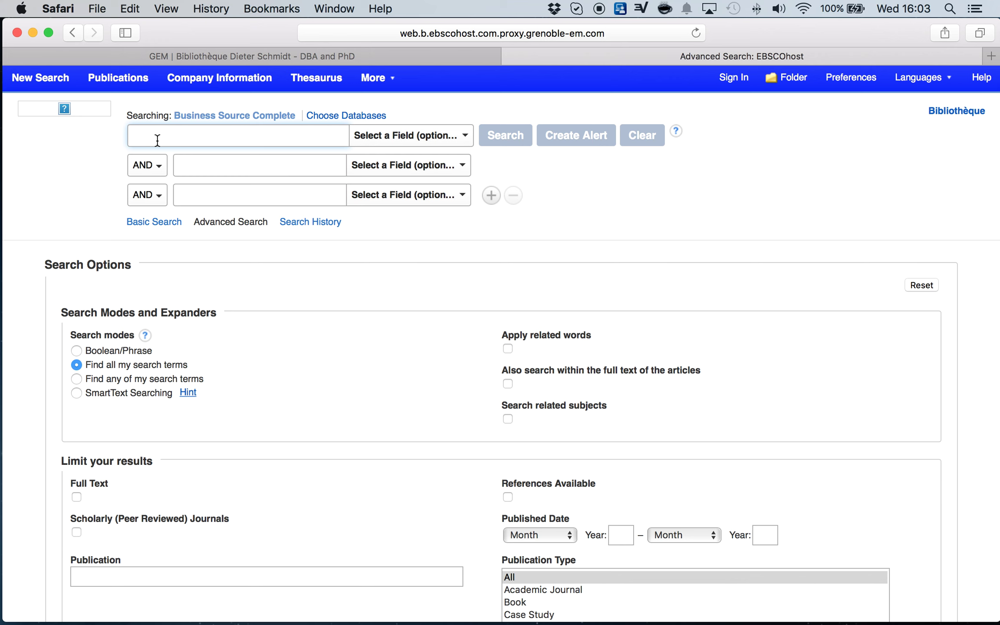
pyautogui.write('risk fa')
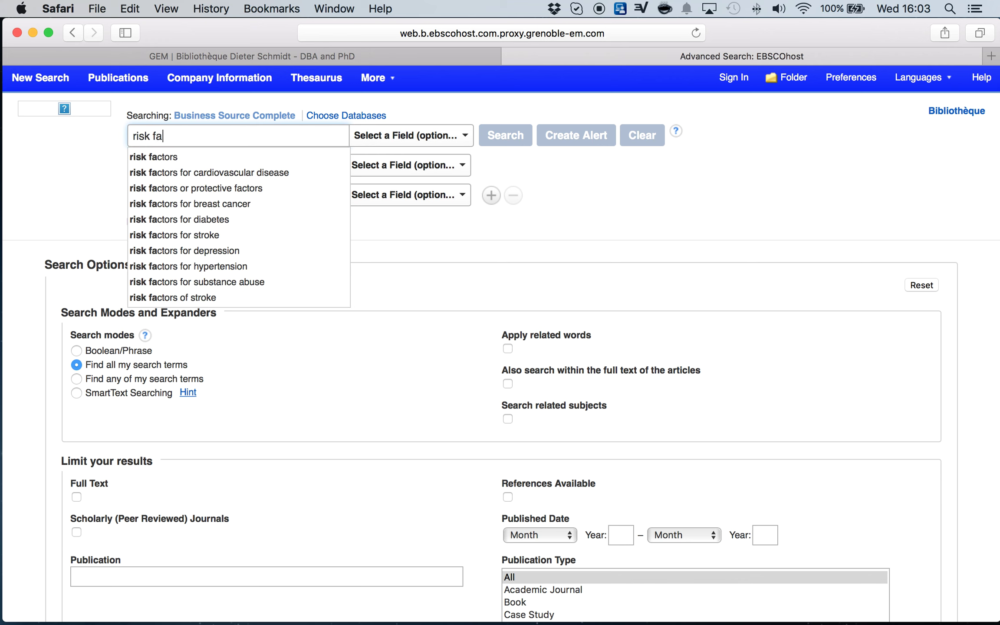
pyautogui.write('ctors')
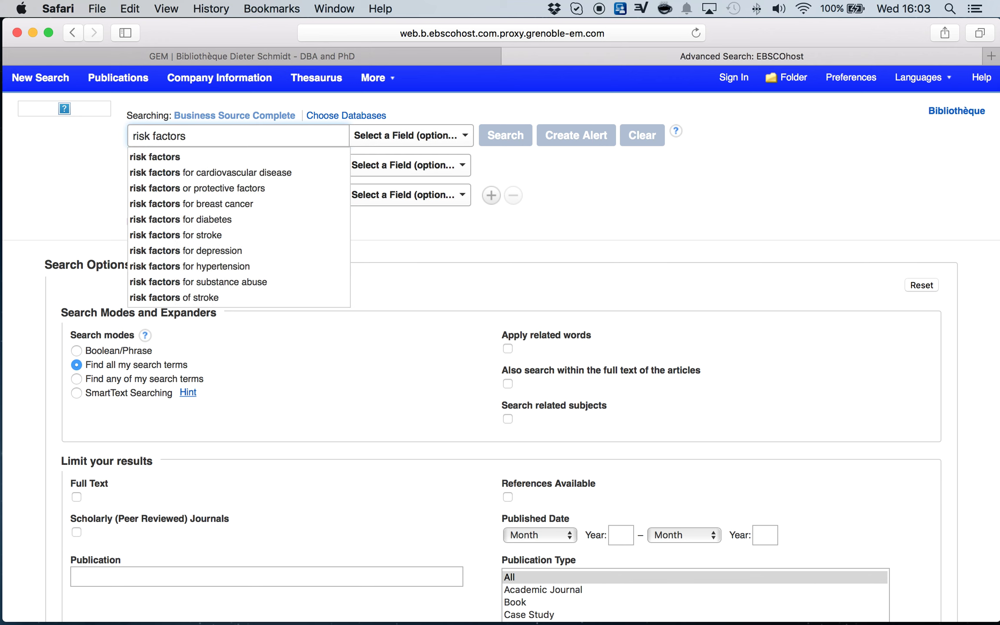
pyautogui.write(' on portf')
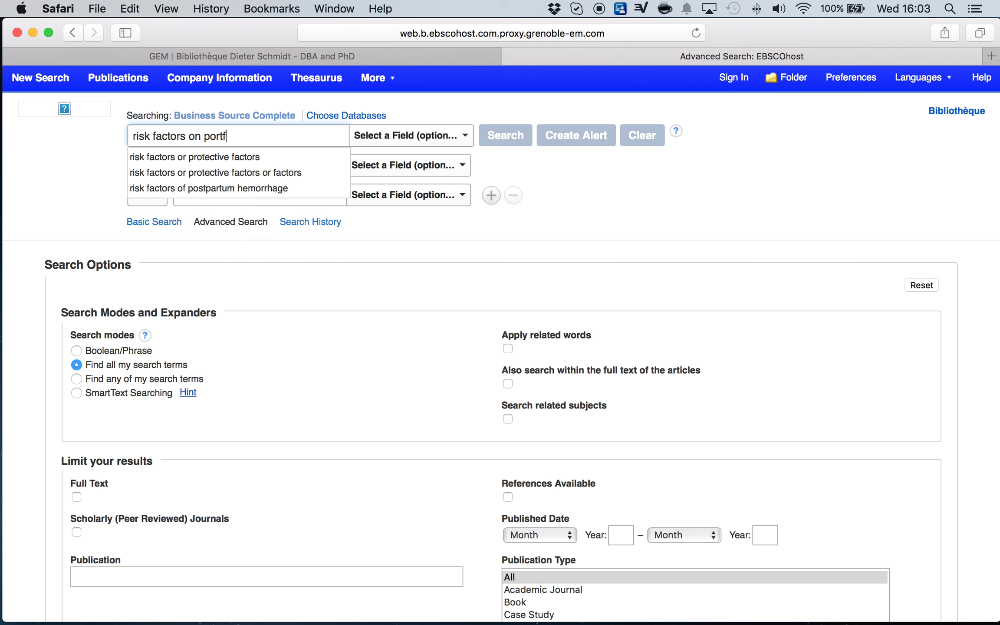
pyautogui.write('olio management')
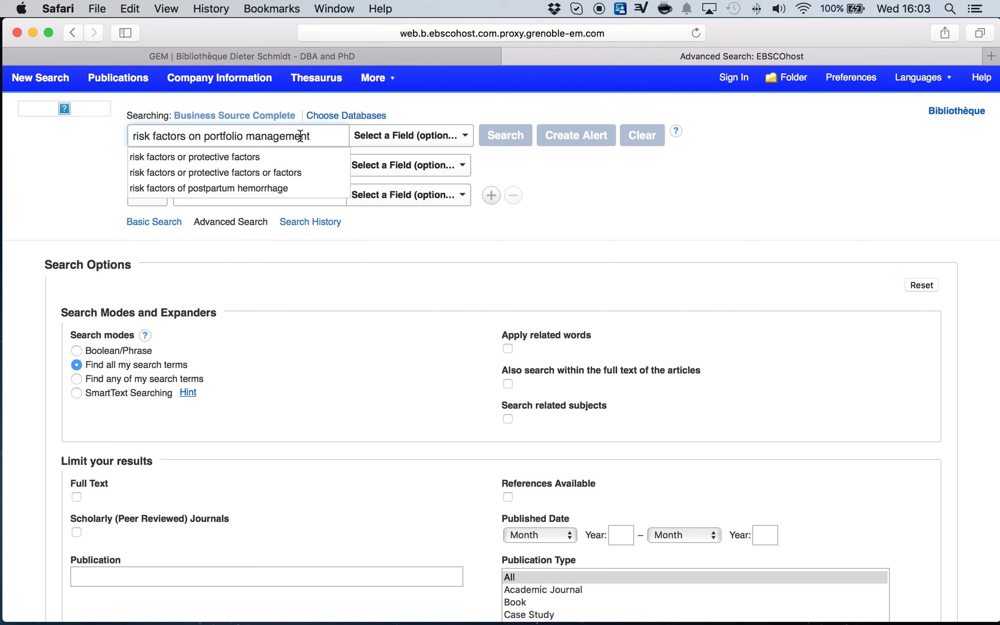
pyautogui.click(454, 139)
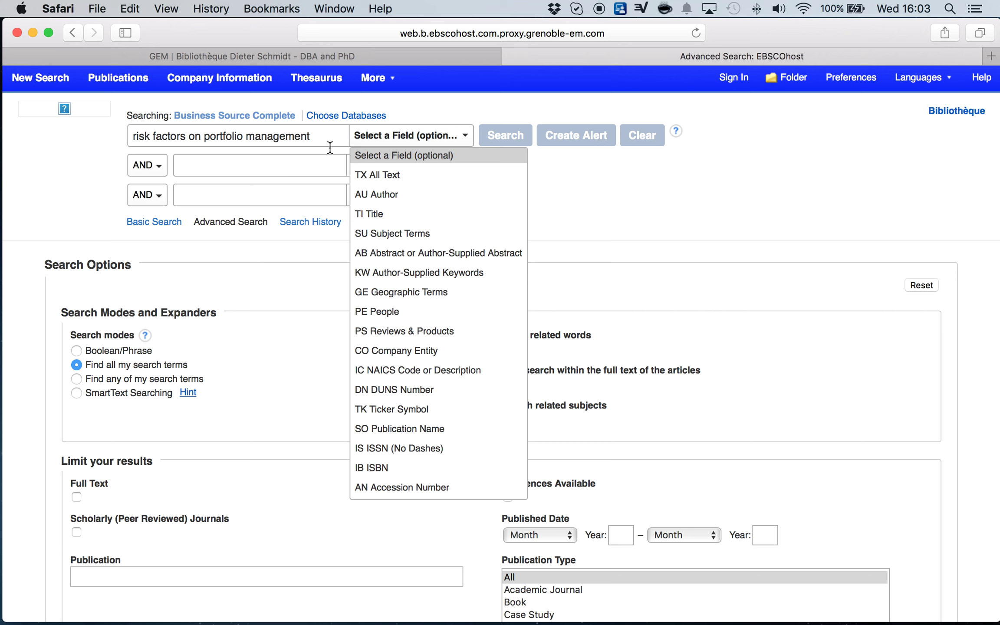
pyautogui.click(413, 107)
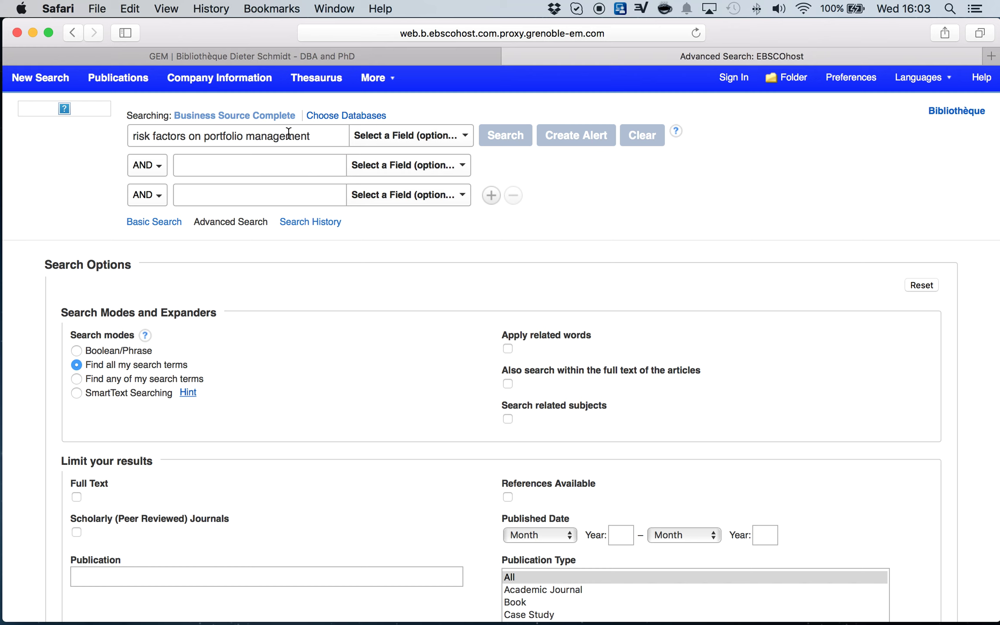
pyautogui.click(505, 136)
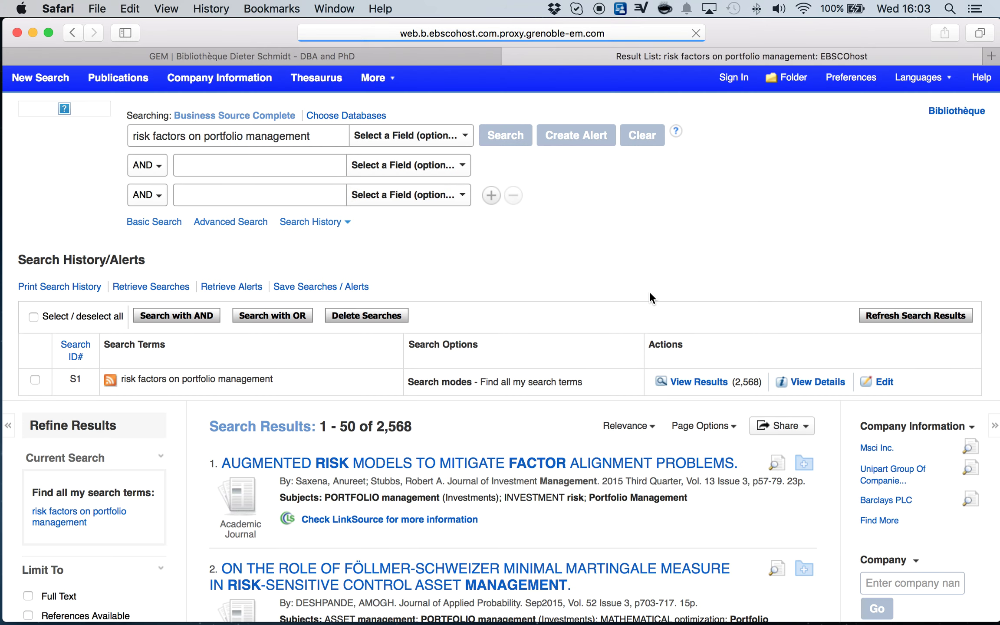
# Restrict the 2,568 results to the Academic Journals source type.
pyautogui.scroll(-4, 509, 323)
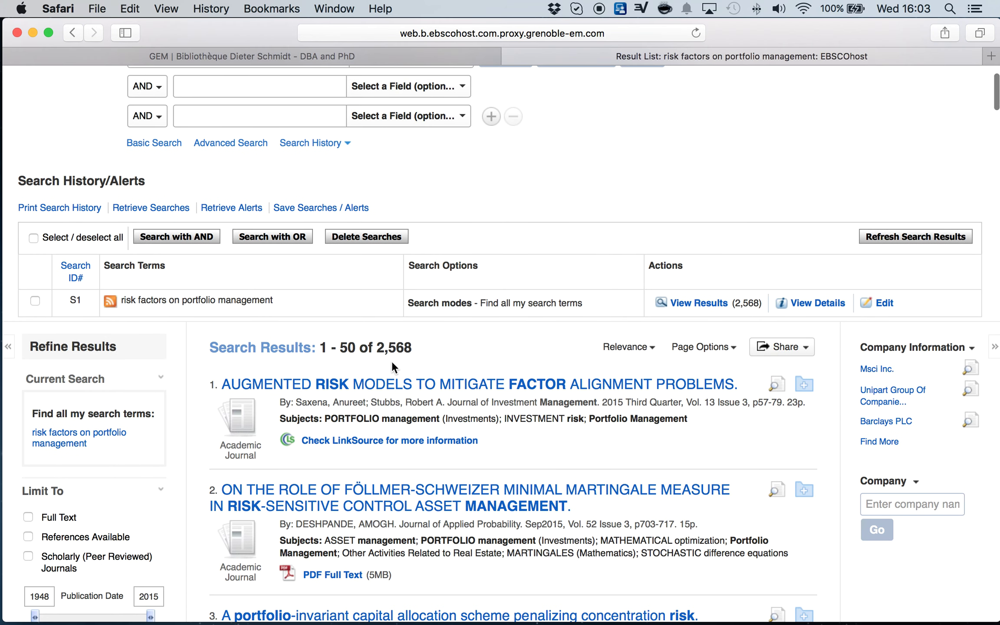
pyautogui.scroll(-3, 447, 354)
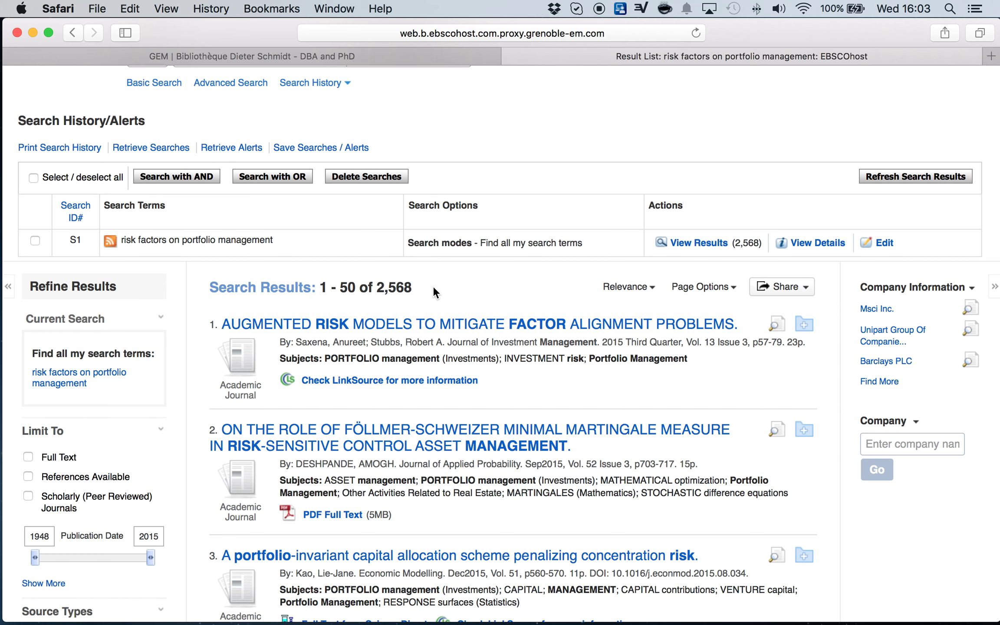
pyautogui.scroll(-10, 447, 291)
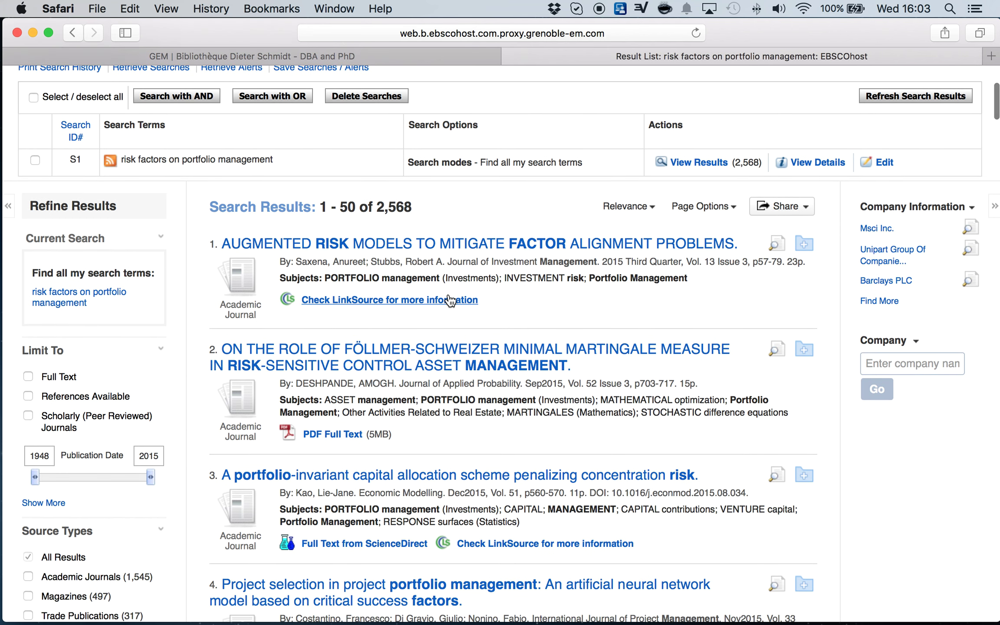
pyautogui.scroll(-5, 448, 295)
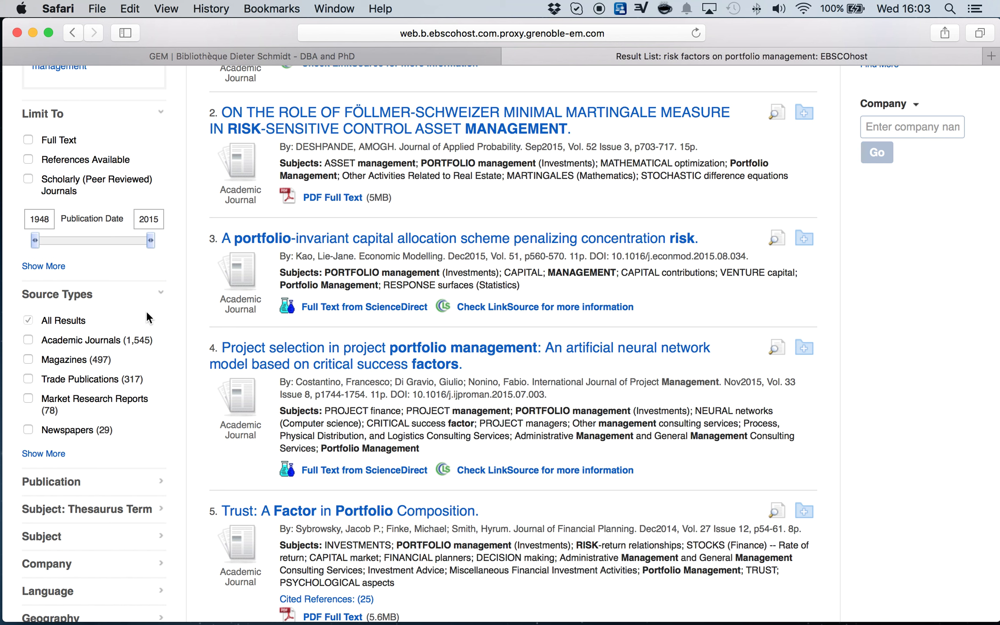
pyautogui.click(28, 339)
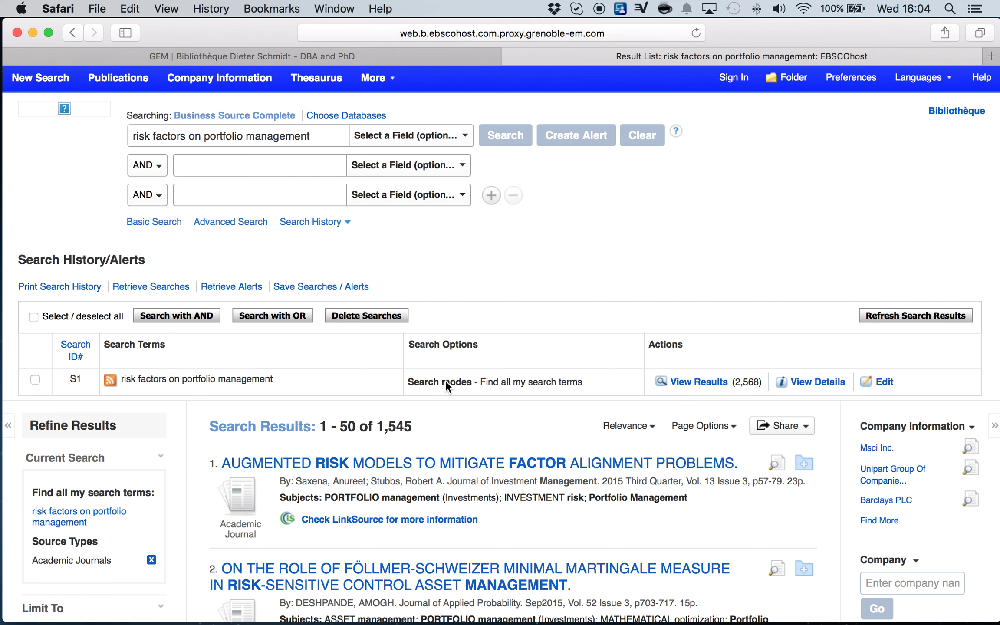
# Move the Publication Date start from 1948 to 1981, leaving 1,475 results.
pyautogui.scroll(-10, 459, 429)
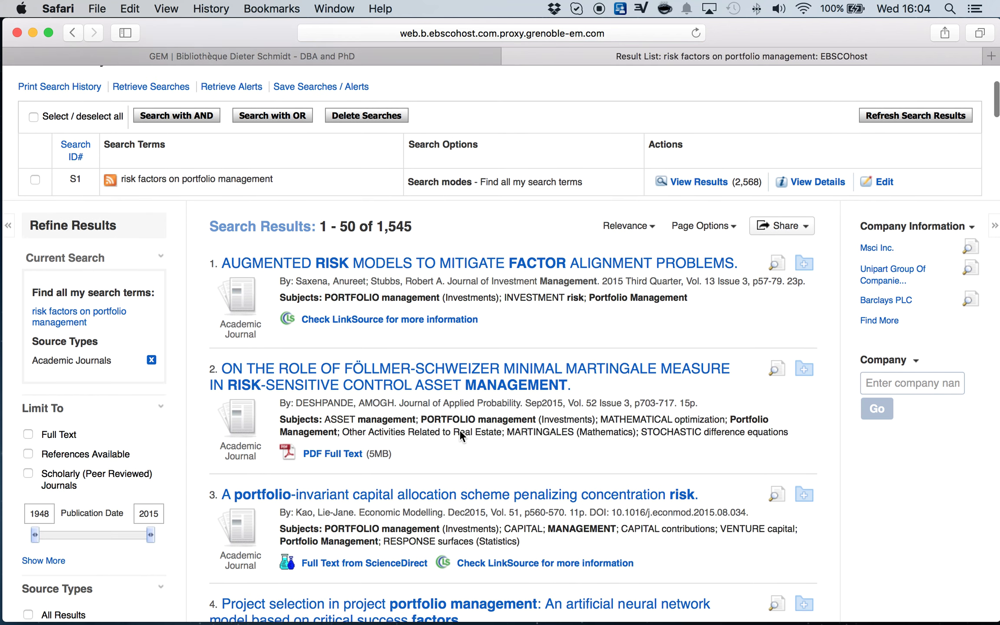
pyautogui.scroll(-5, 452, 429)
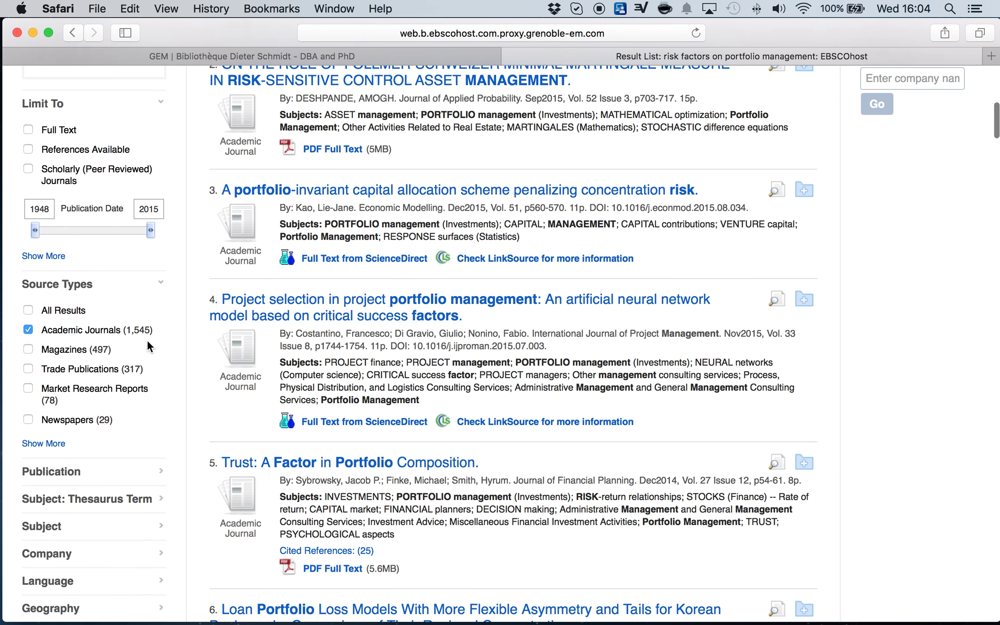
pyautogui.scroll(2, 143, 347)
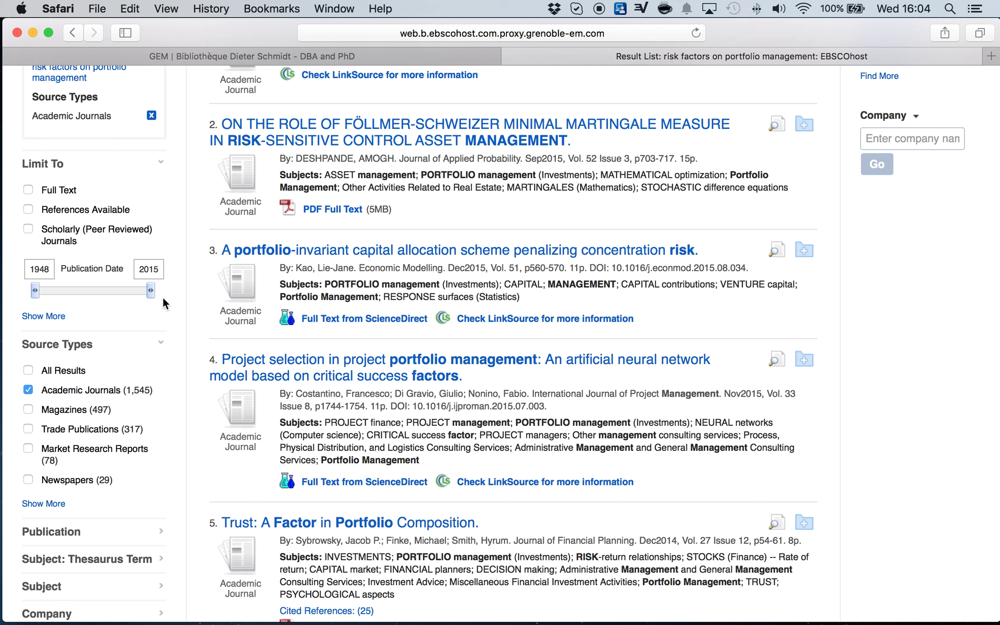
pyautogui.click(37, 297)
pyautogui.moveTo(36, 297); pyautogui.dragTo(94, 298)
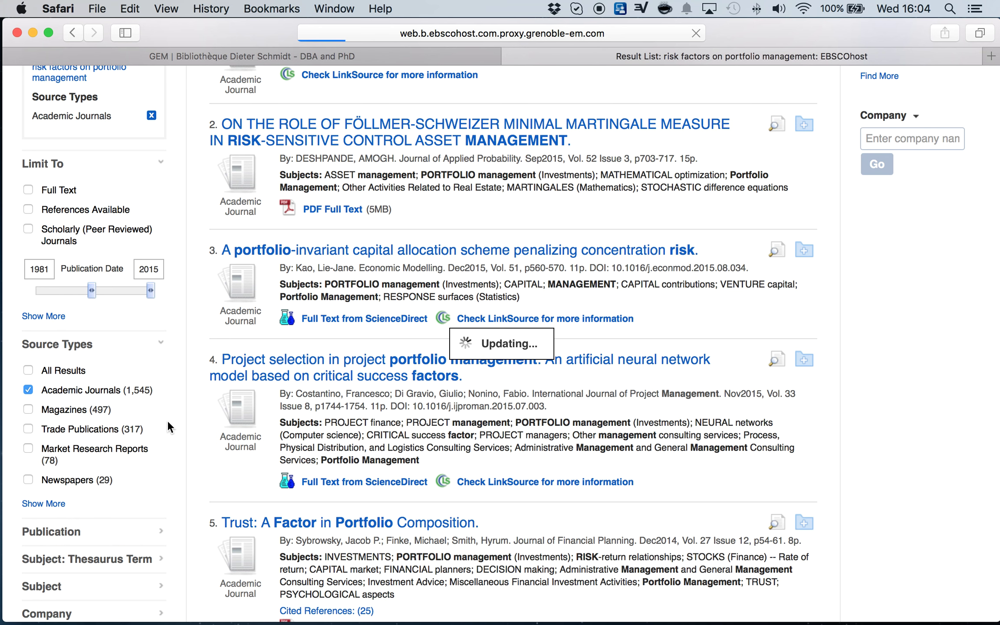
pyautogui.scroll(-3, 168, 422)
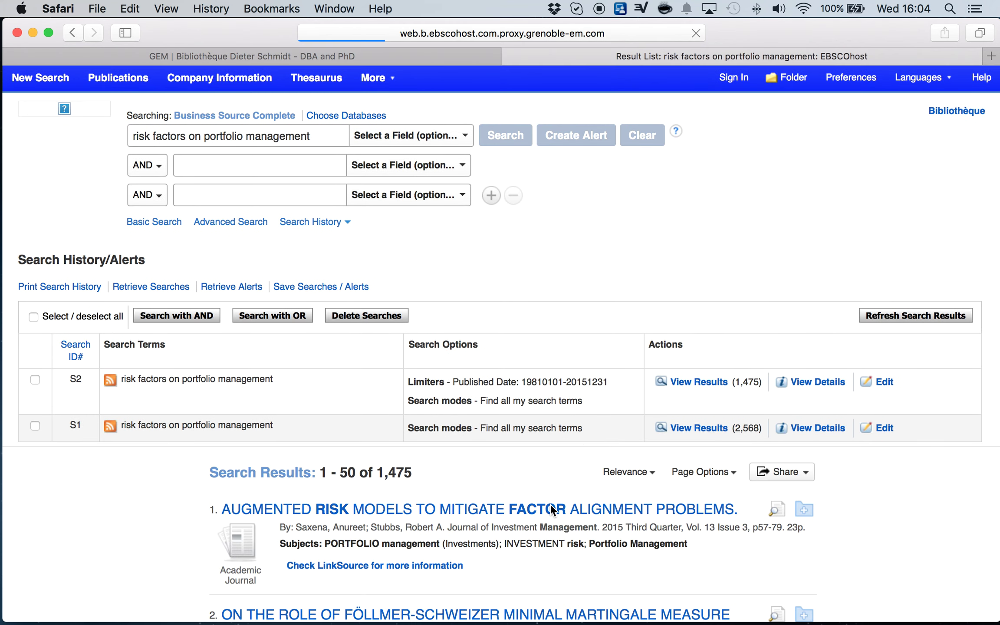
pyautogui.scroll(-8, 808, 490)
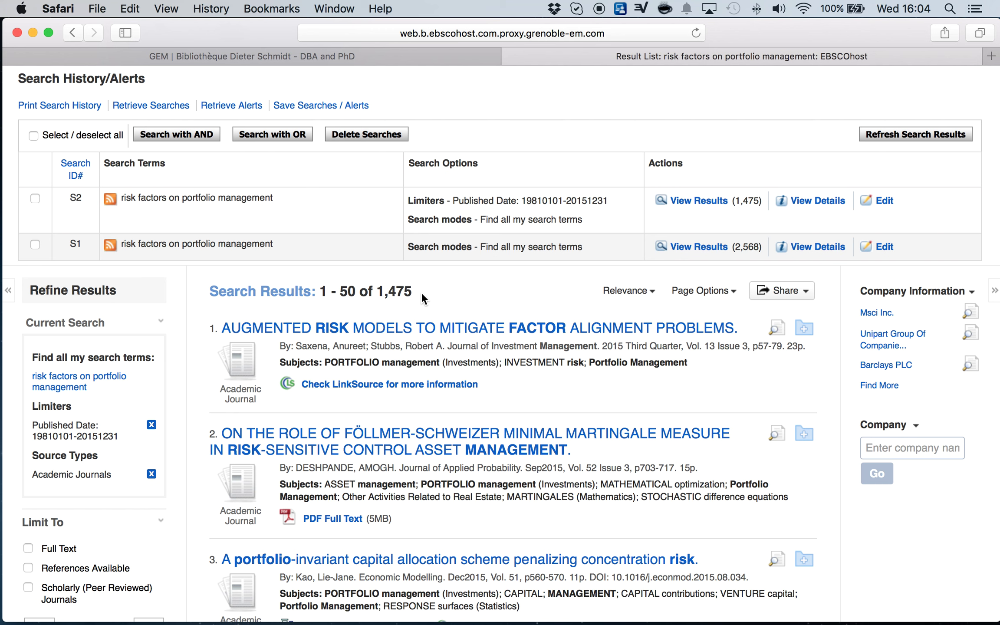
pyautogui.scroll(-2, 564, 420)
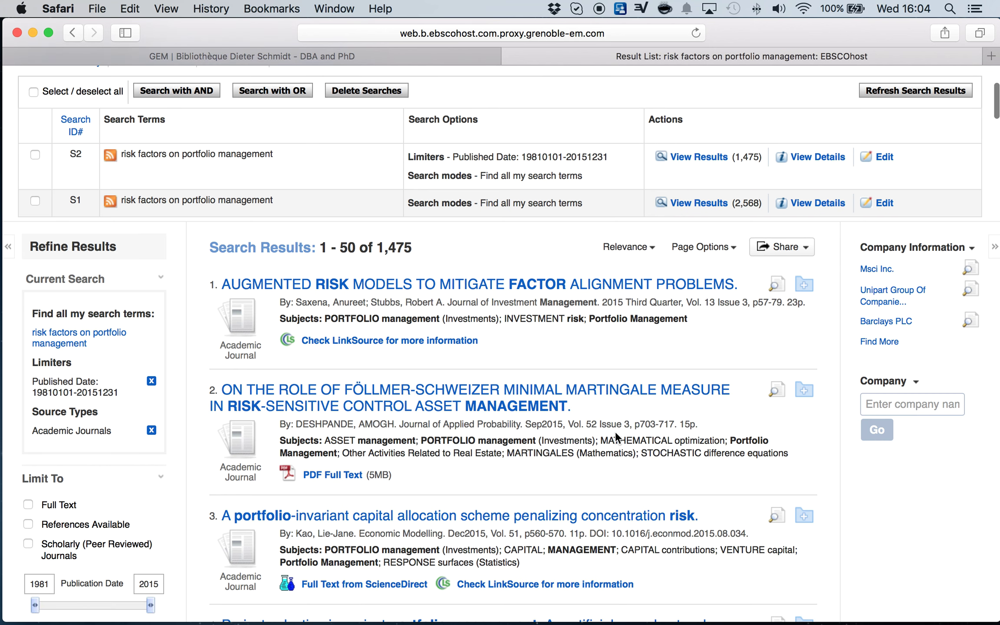
pyautogui.scroll(-7, 643, 467)
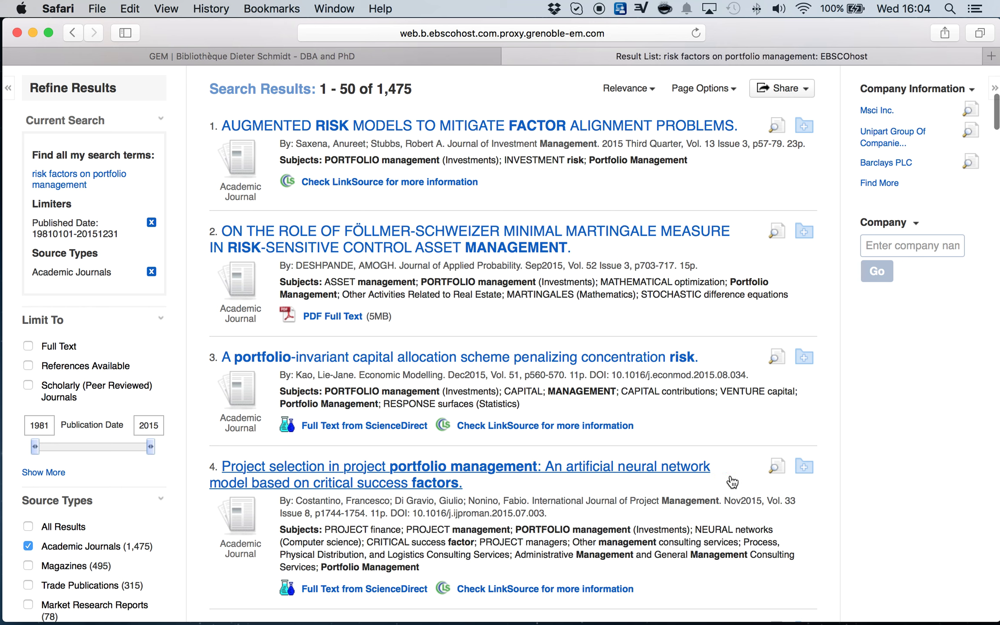
pyautogui.scroll(15, 720, 479)
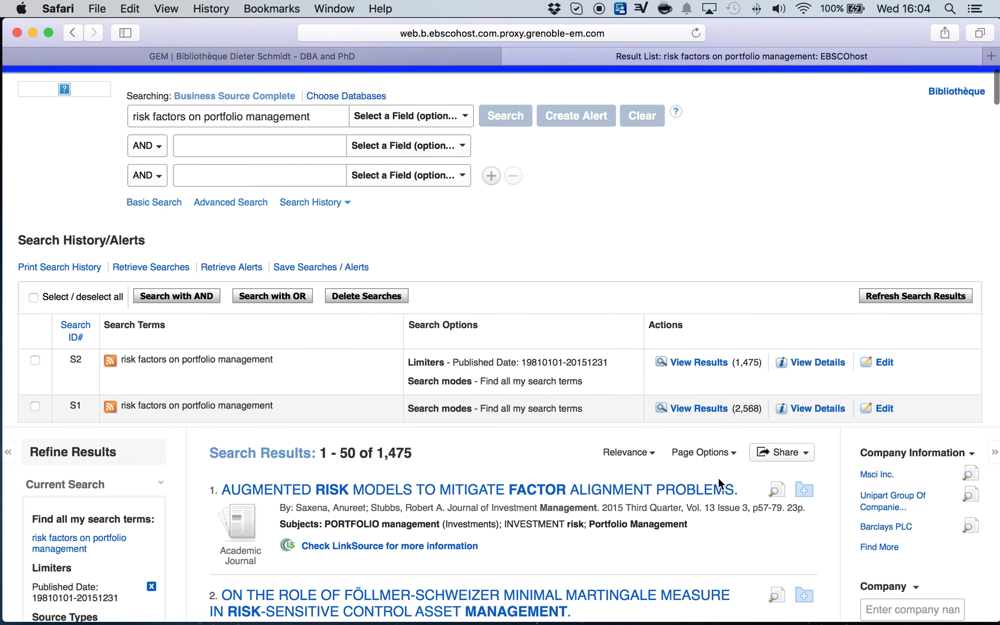
pyautogui.scroll(-14, 718, 478)
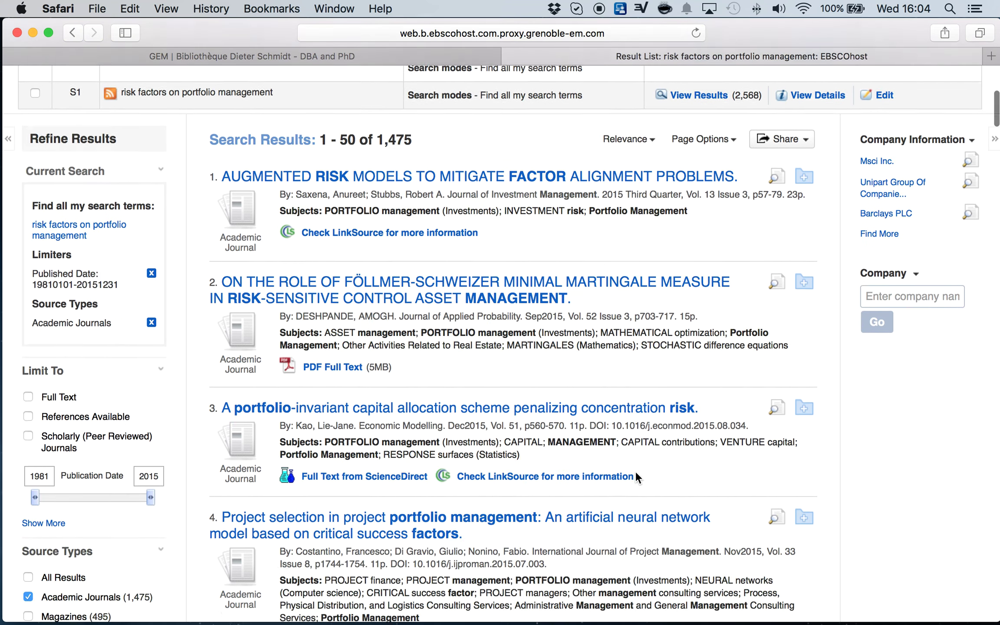
pyautogui.scroll(-19, 634, 470)
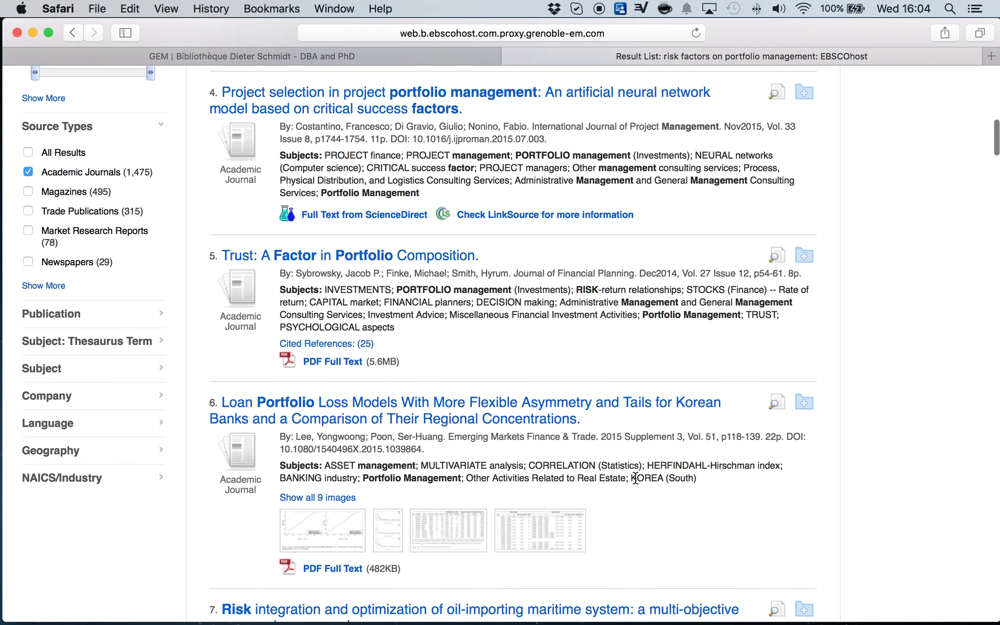
pyautogui.scroll(20, 635, 478)
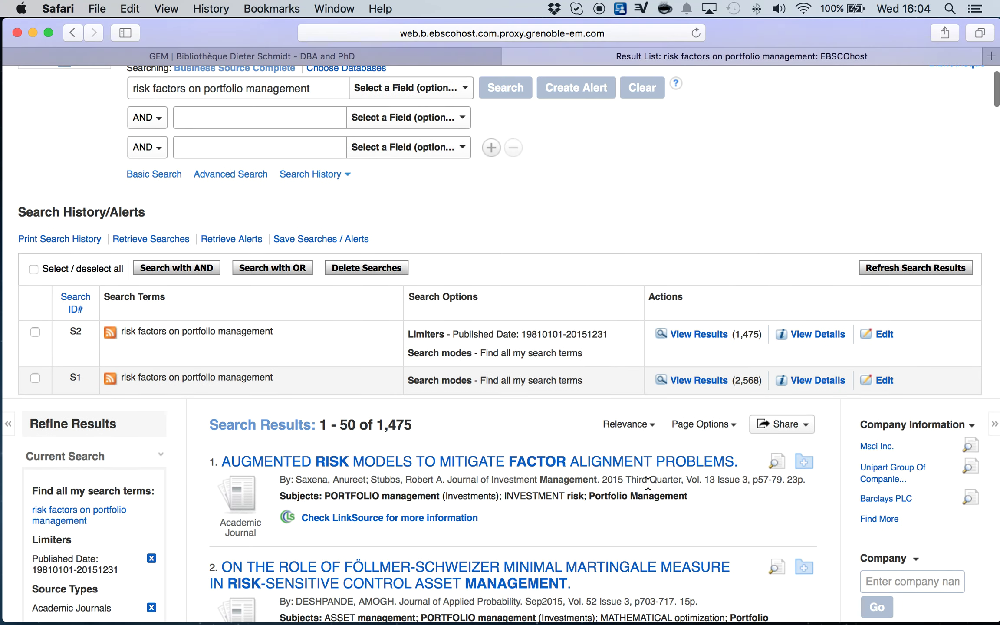
pyautogui.scroll(3, 647, 483)
# Add 'energy sector' as a second AND term and rerun the search for 11 results.
pyautogui.click(210, 170)
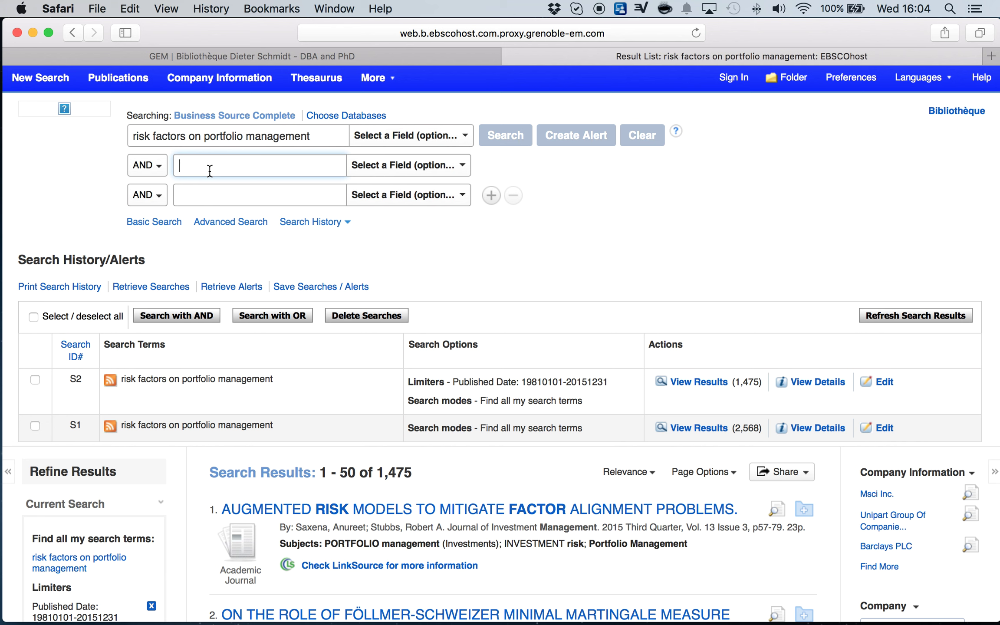
pyautogui.write('ener')
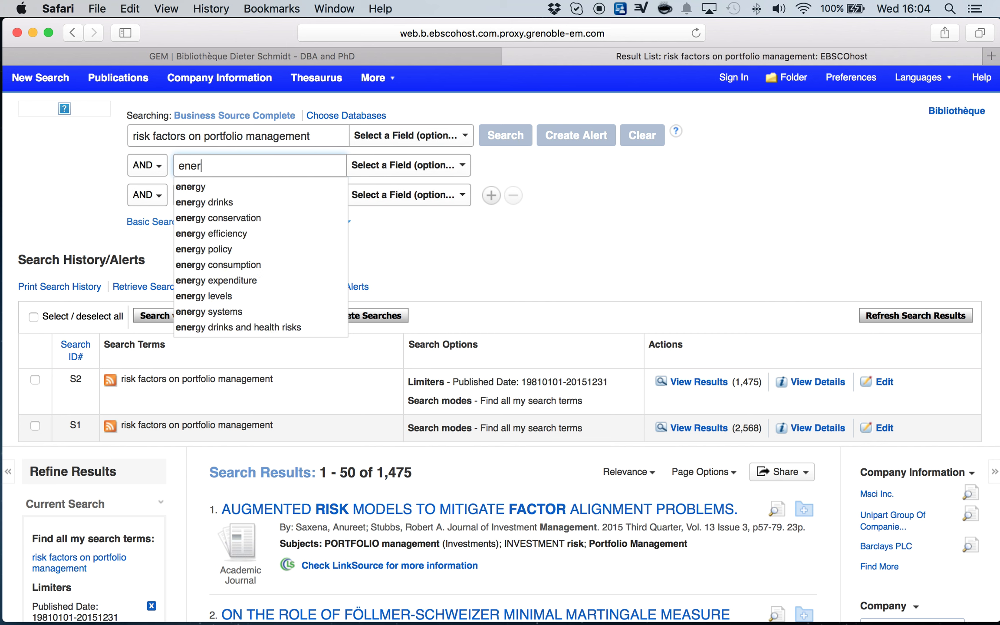
pyautogui.write('gy s')
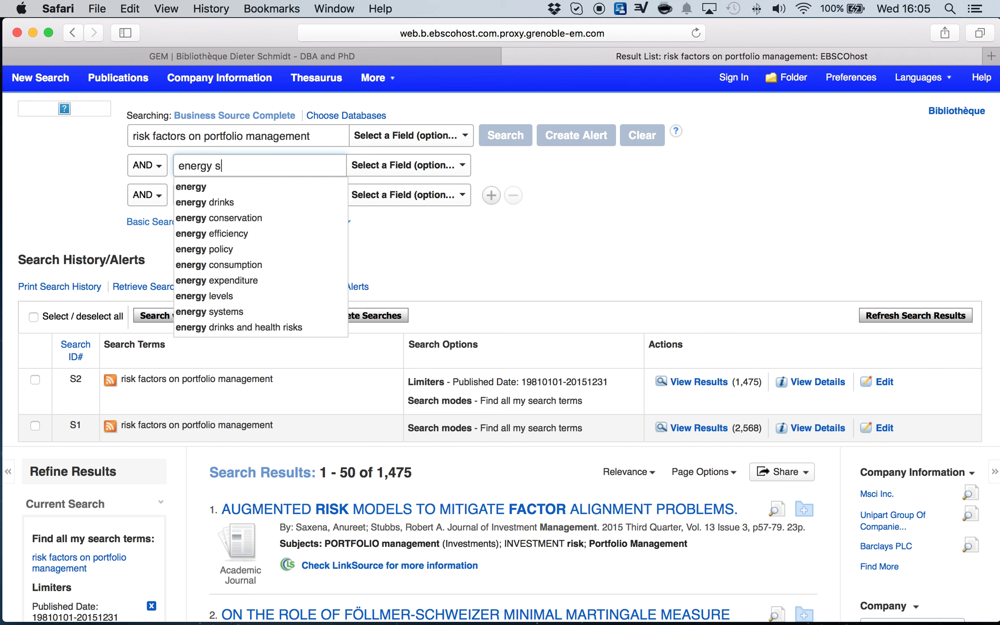
pyautogui.write('ector')
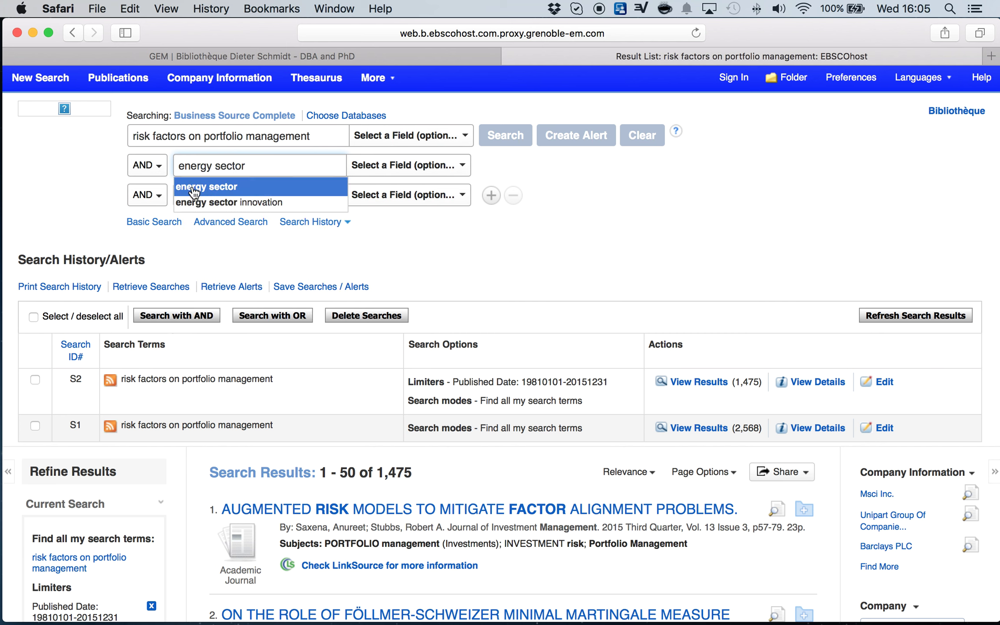
pyautogui.click(575, 187)
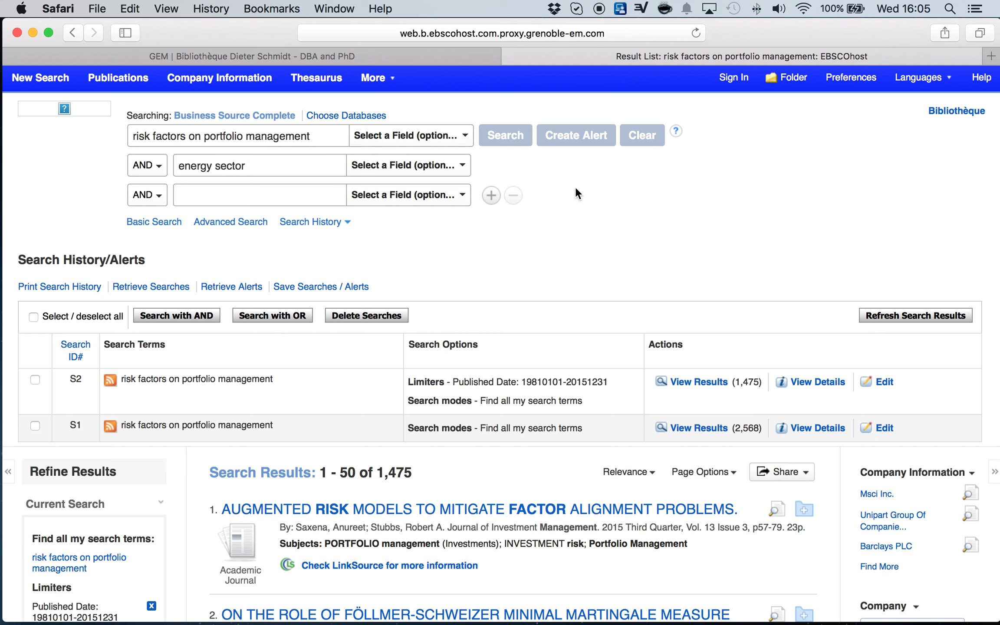
pyautogui.click(506, 135)
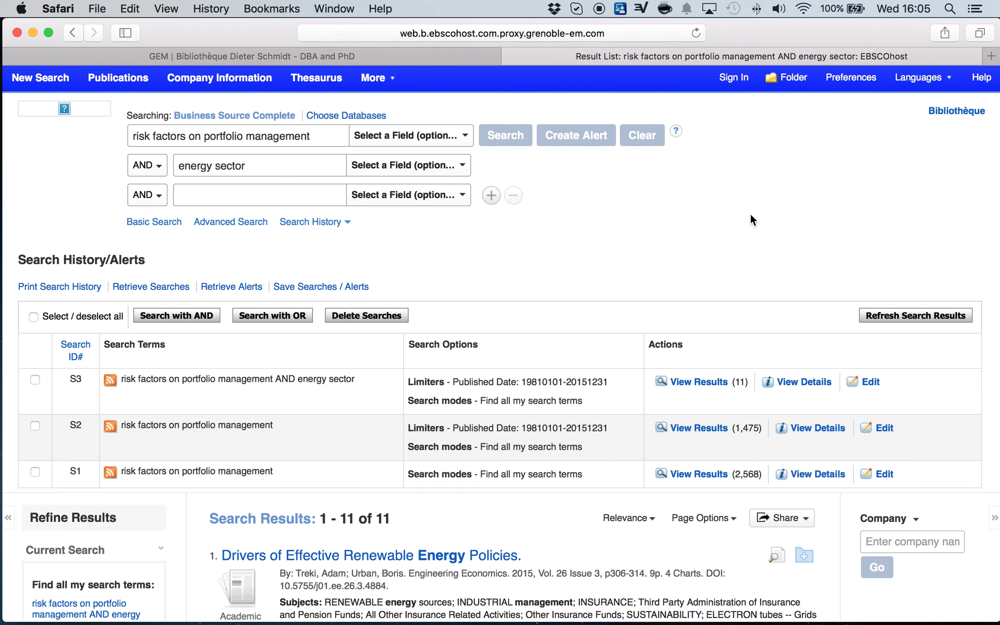
# Scan the 11 results, noting result 2's Spring2012 publication date.
pyautogui.scroll(-5, 699, 300)
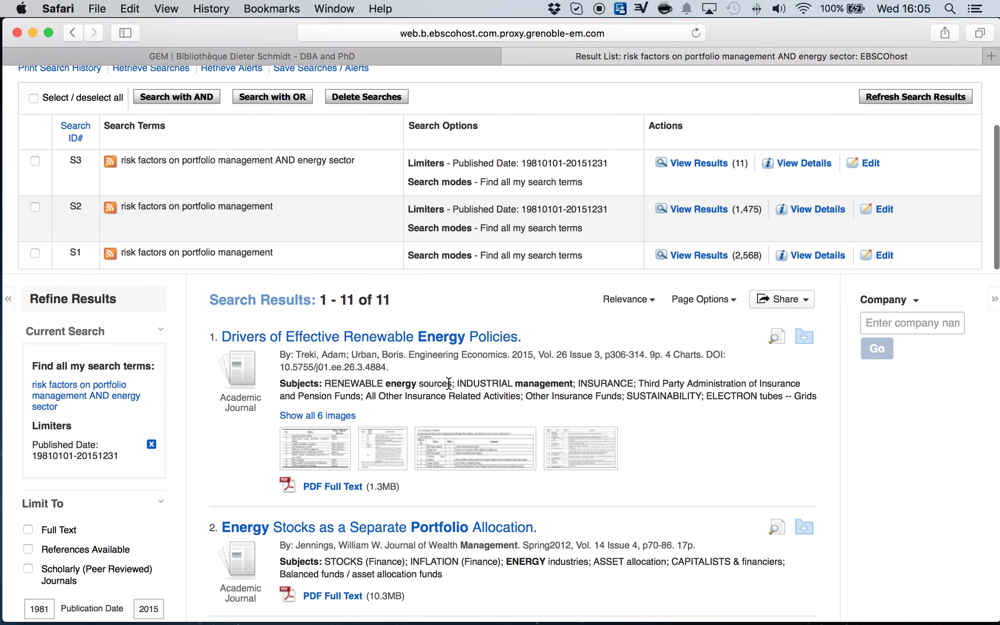
pyautogui.scroll(-2, 449, 383)
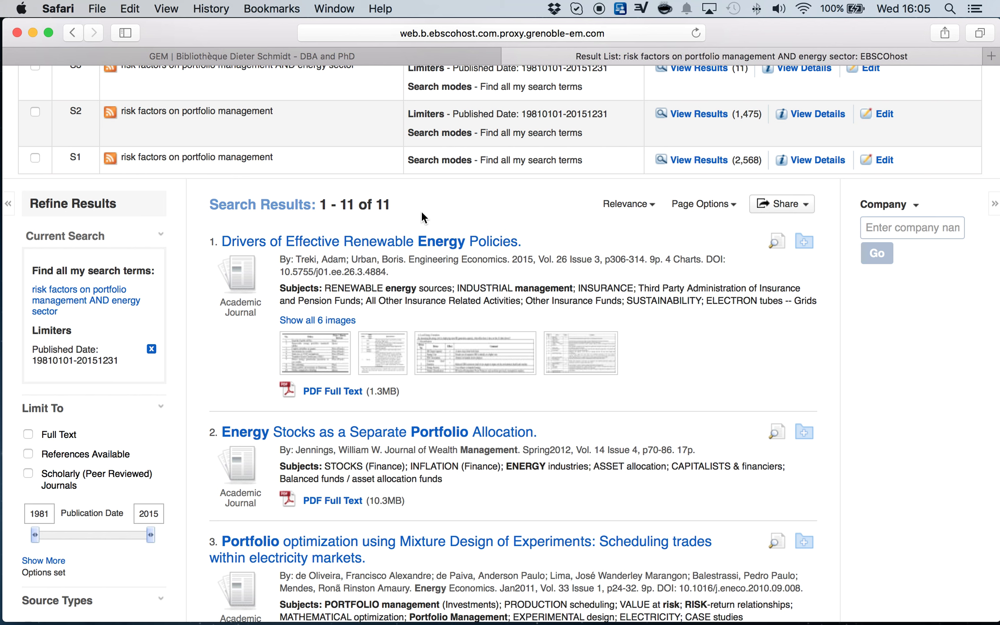
pyautogui.scroll(1, 397, 211)
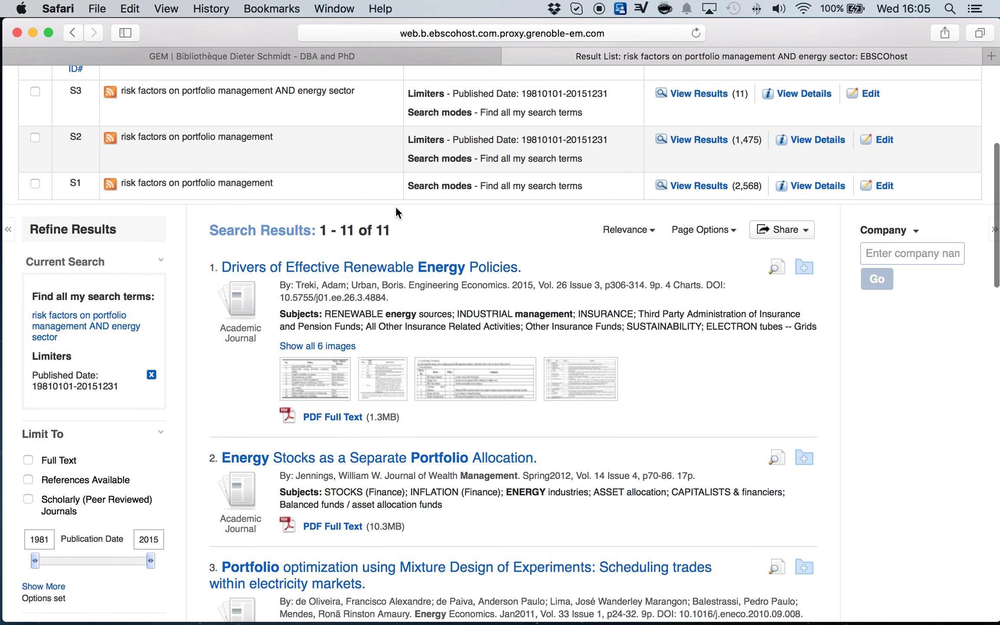
pyautogui.scroll(-3, 606, 382)
pyautogui.scroll(-1, 606, 382)
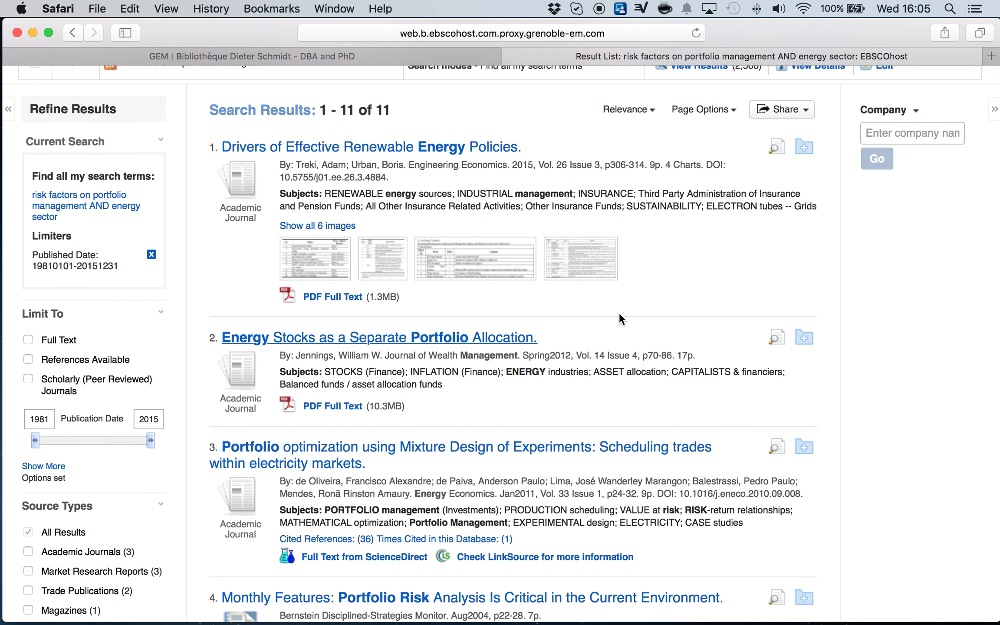
pyautogui.scroll(-3, 649, 376)
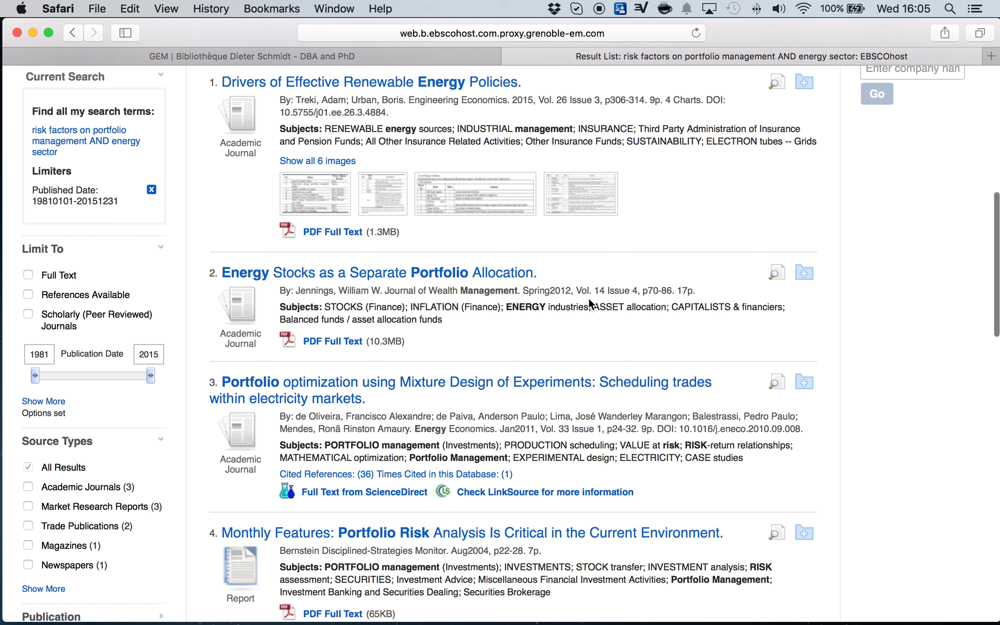
pyautogui.moveTo(571, 291); pyautogui.dragTo(522, 291)
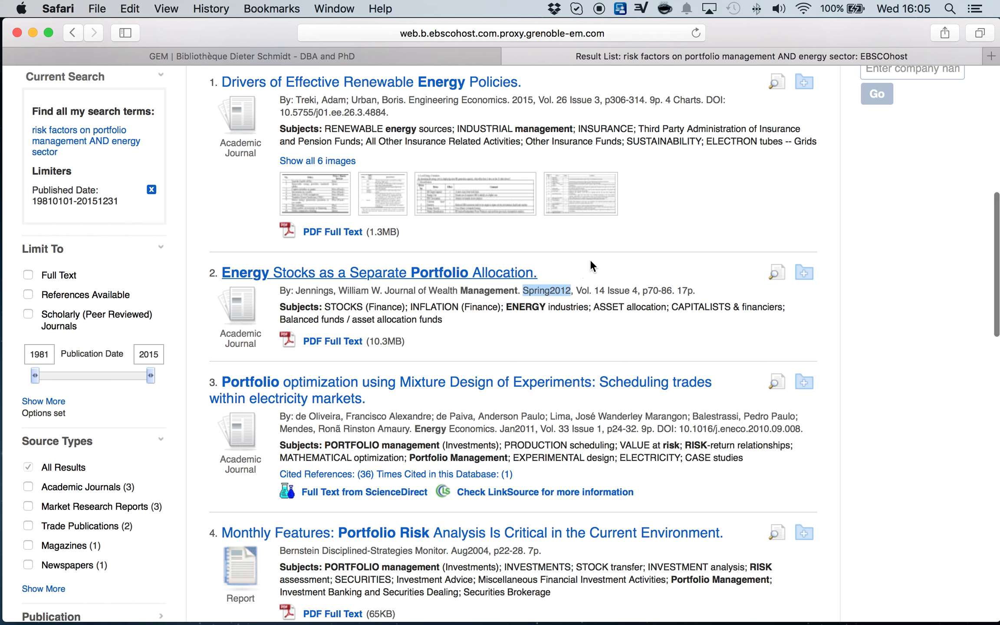
pyautogui.click(719, 271)
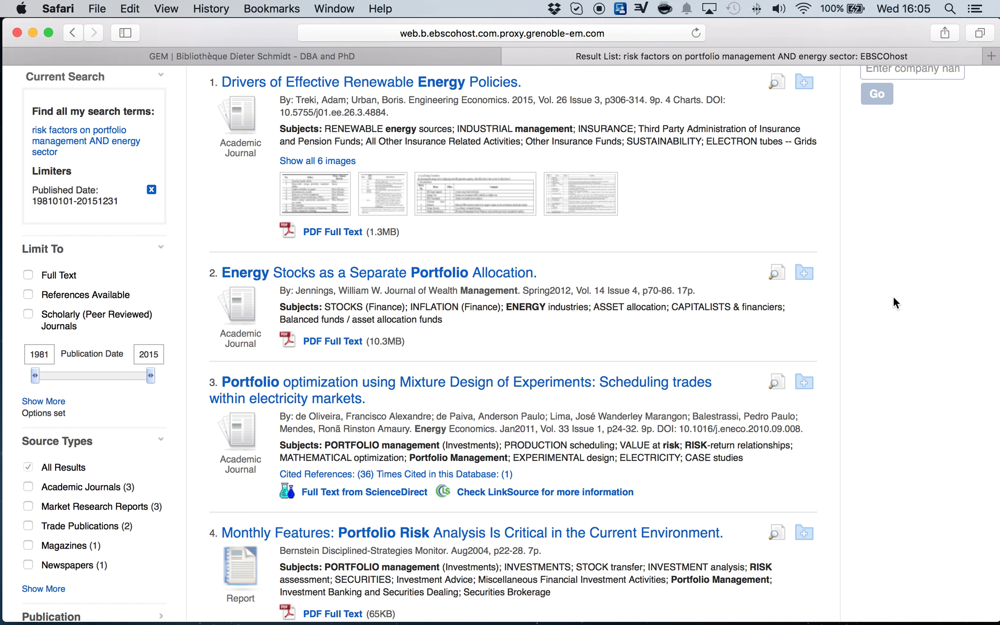
pyautogui.scroll(-2, 894, 297)
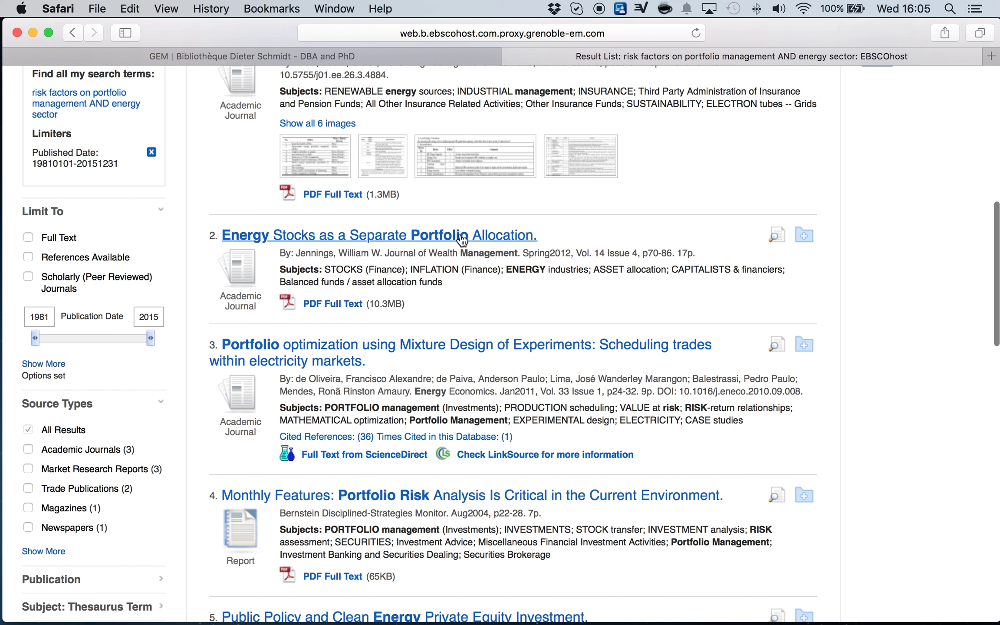
# Open the 'Energy Stocks as a Separate Portfolio Allocation' record and read its details.
pyautogui.click(358, 240)
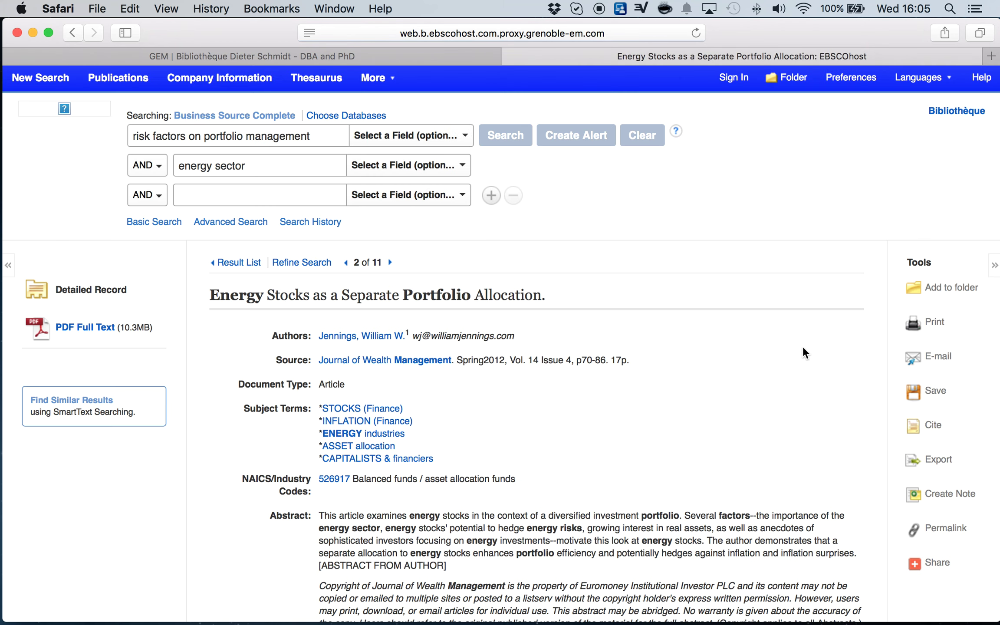
pyautogui.scroll(-4, 773, 348)
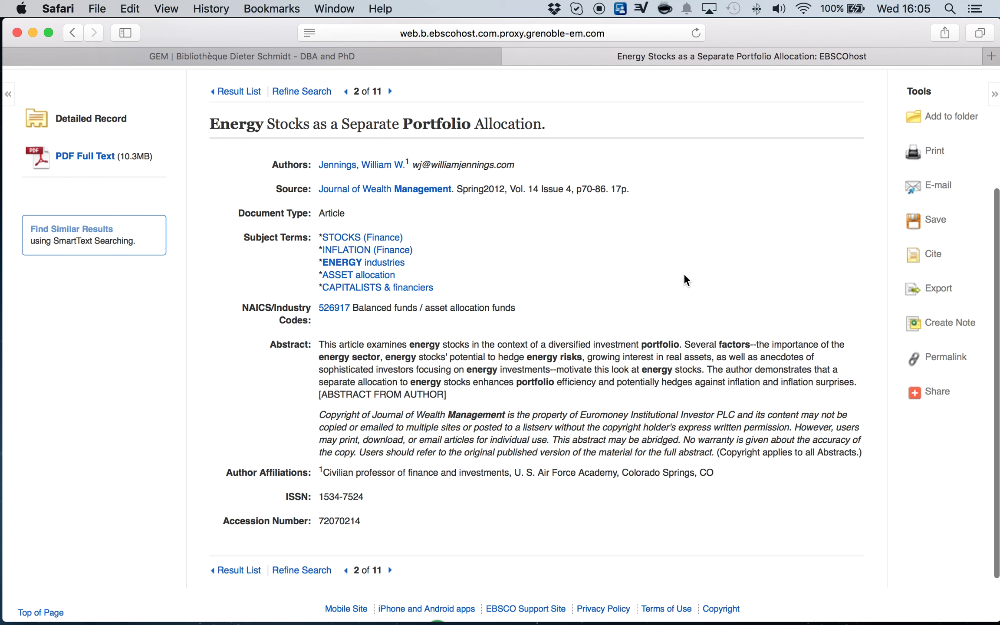
pyautogui.scroll(-3, 773, 267)
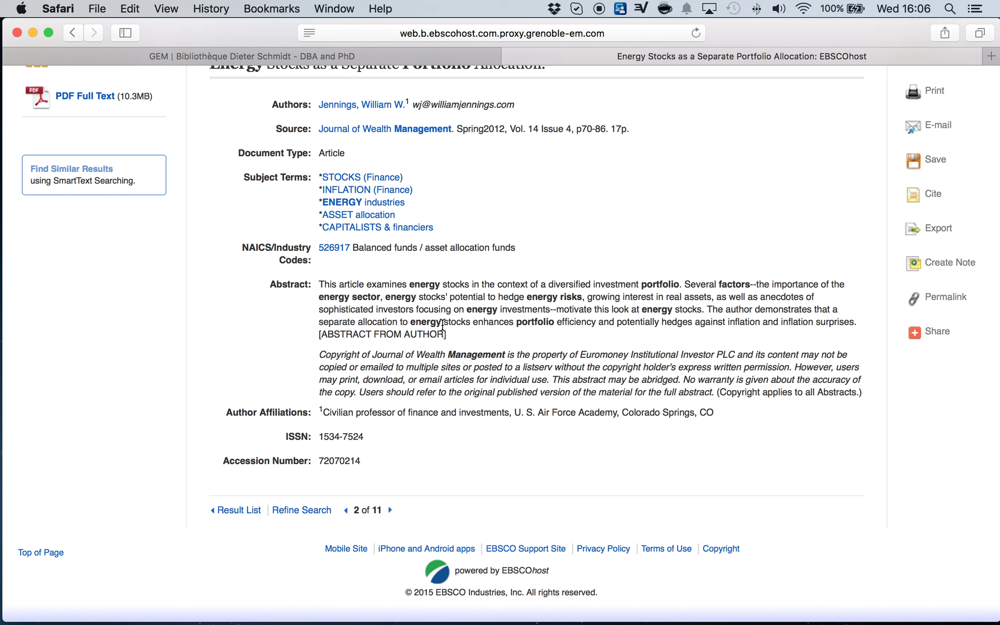
pyautogui.scroll(-2, 460, 304)
pyautogui.scroll(2, 663, 270)
pyautogui.scroll(3, 663, 270)
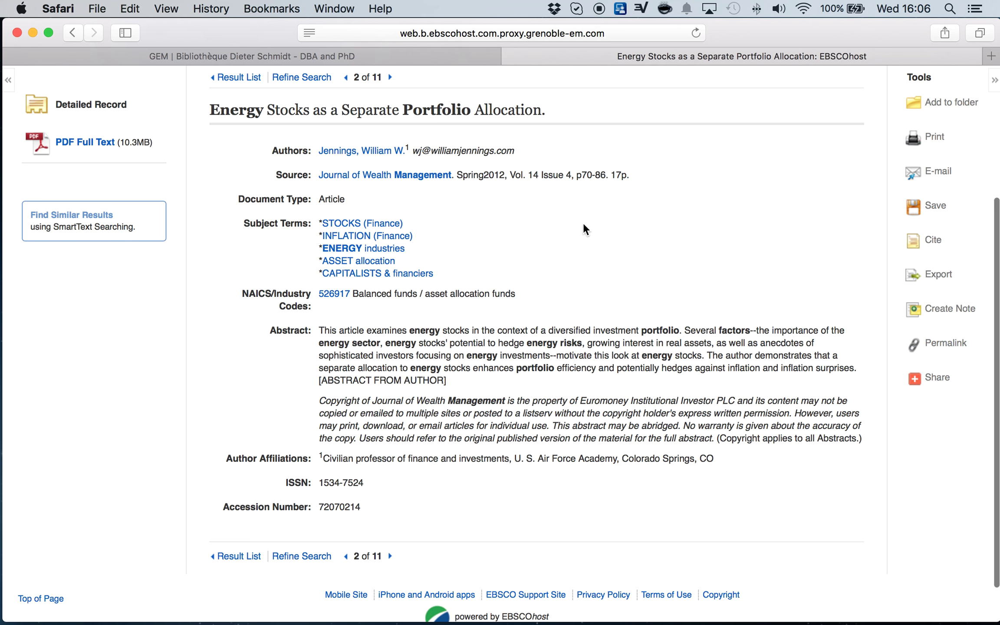
pyautogui.scroll(4, 551, 225)
pyautogui.scroll(1, 367, 206)
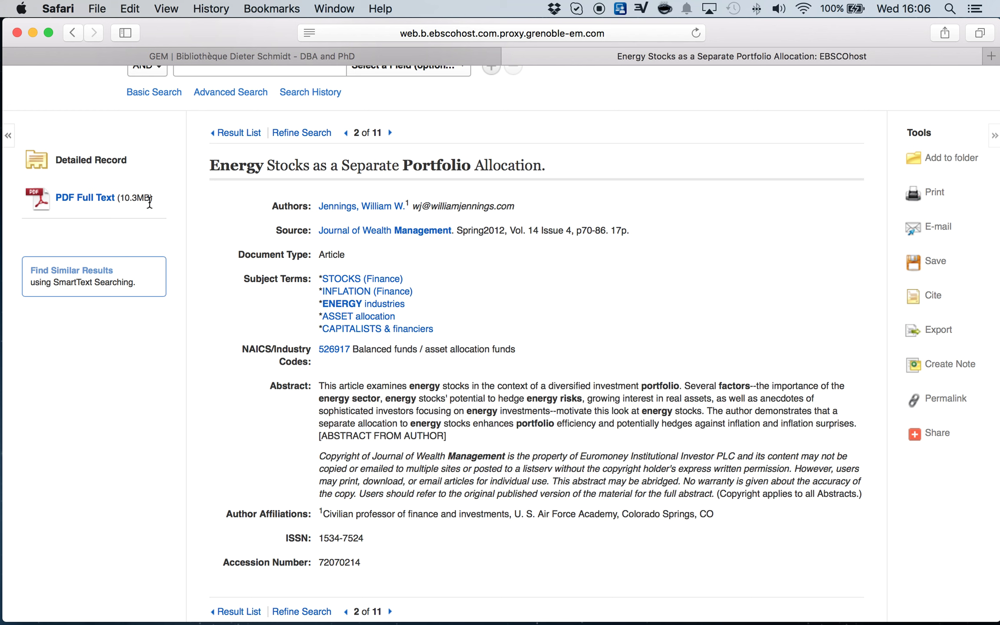
# Open the article's PDF and read from page 70 into the next page's introduction.
pyautogui.click(90, 198)
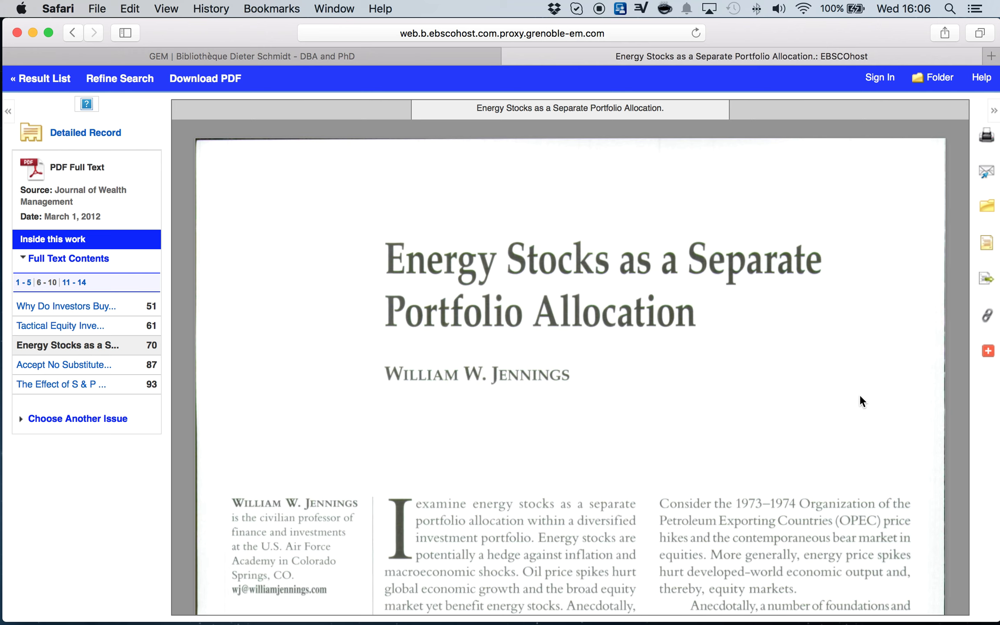
pyautogui.scroll(-5, 859, 394)
pyautogui.scroll(-1, 893, 414)
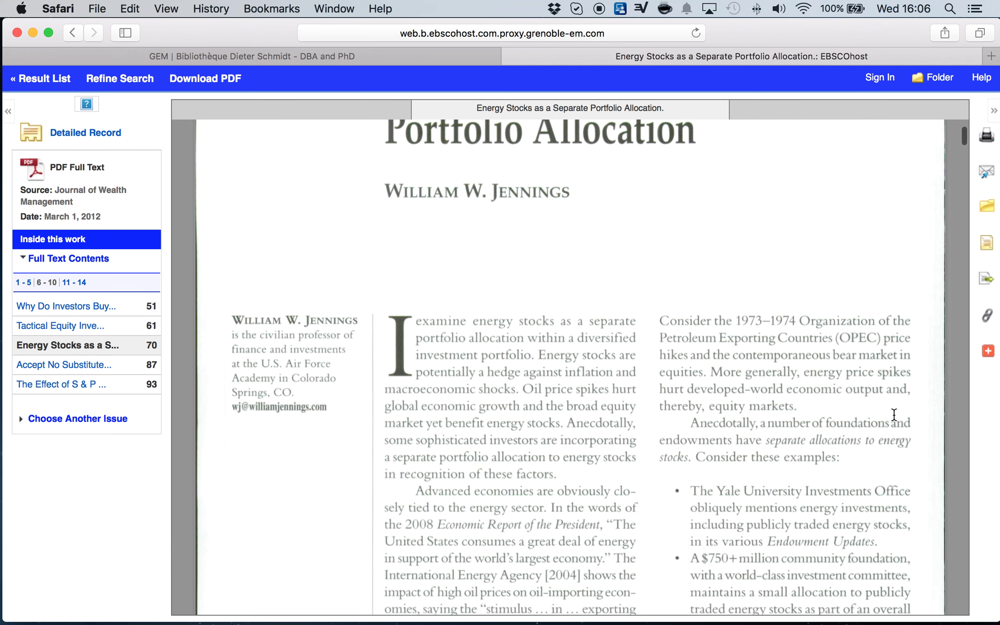
pyautogui.scroll(-2, 892, 412)
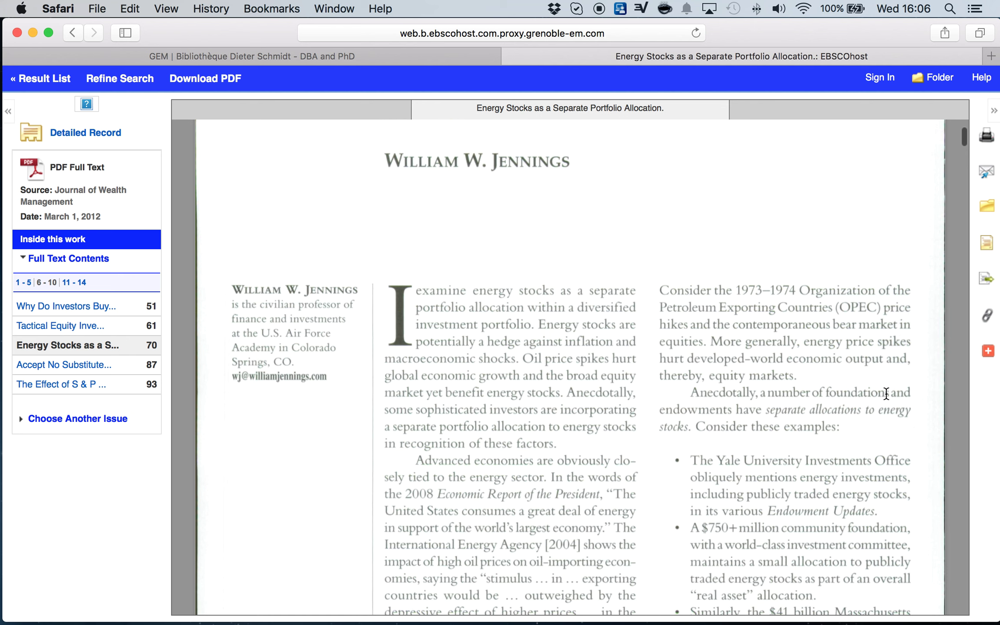
pyautogui.scroll(-4, 885, 412)
pyautogui.scroll(8, 890, 391)
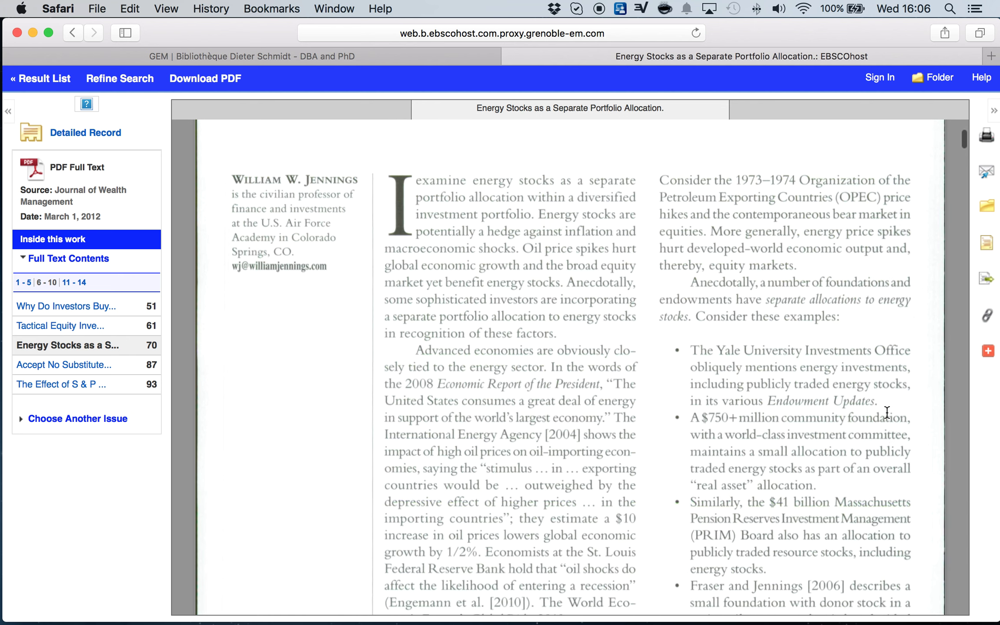
pyautogui.scroll(1, 882, 408)
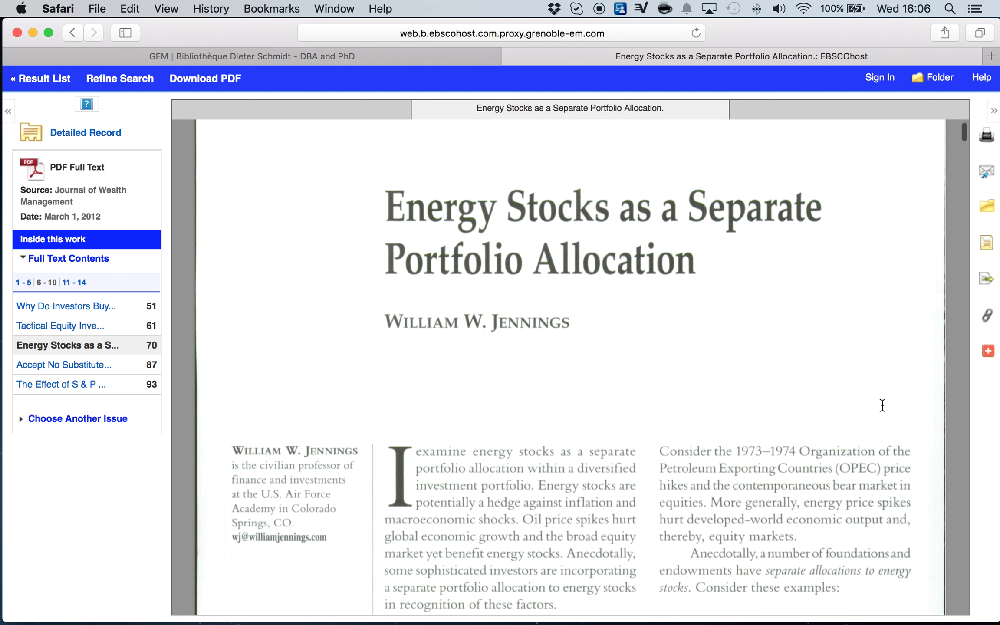
pyautogui.scroll(-1, 875, 406)
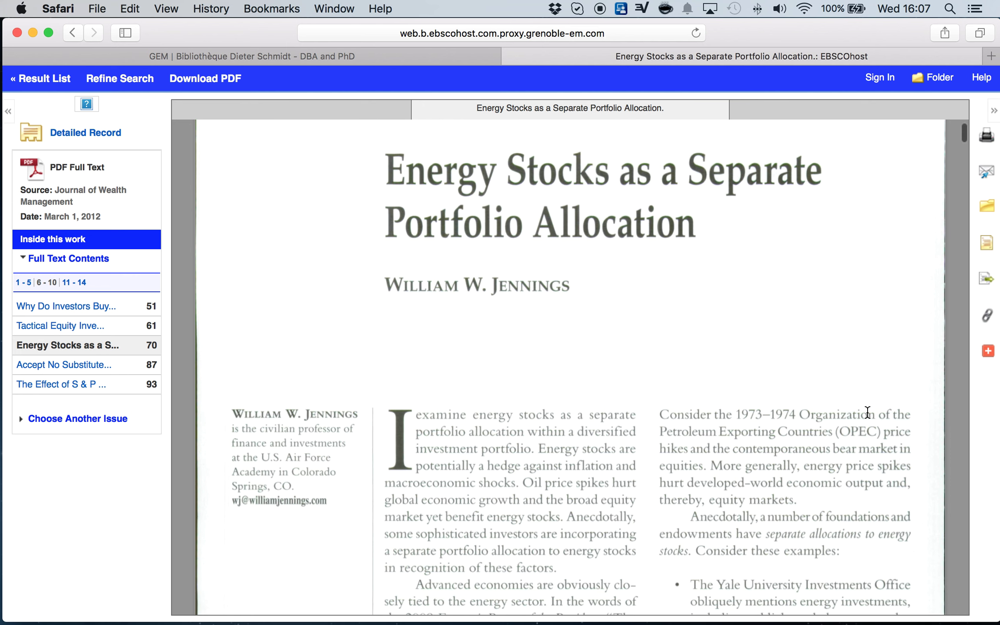
pyautogui.scroll(-7, 874, 408)
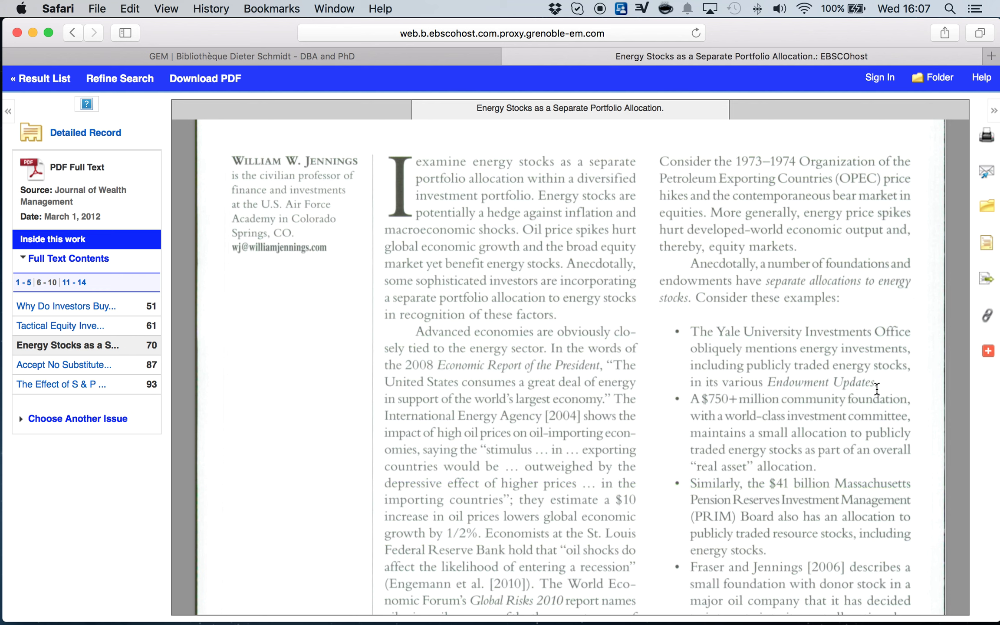
pyautogui.scroll(1, 818, 385)
pyautogui.scroll(5, 818, 385)
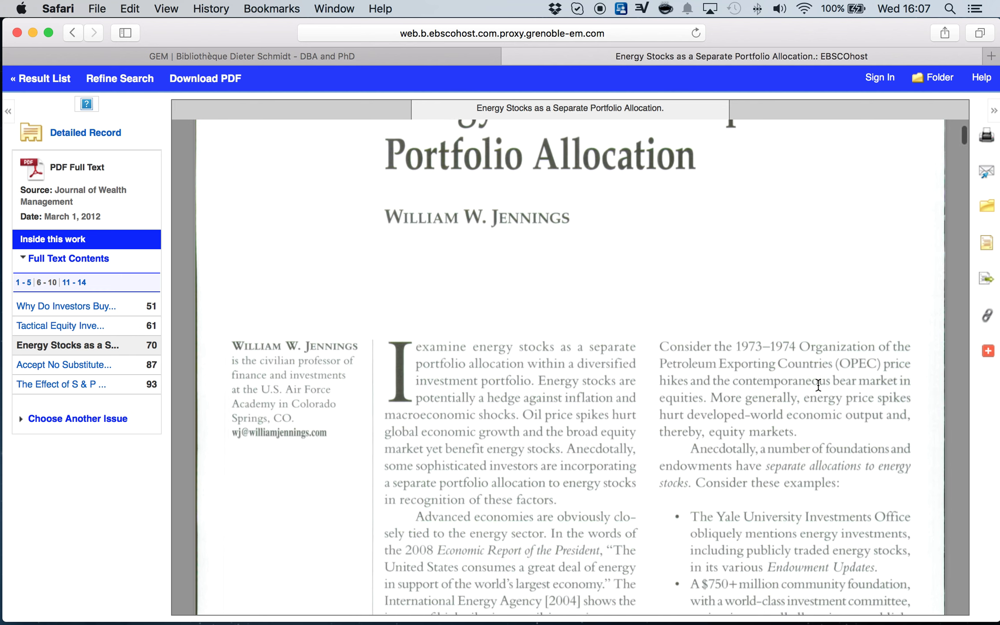
pyautogui.scroll(-4, 818, 385)
pyautogui.scroll(-10, 817, 385)
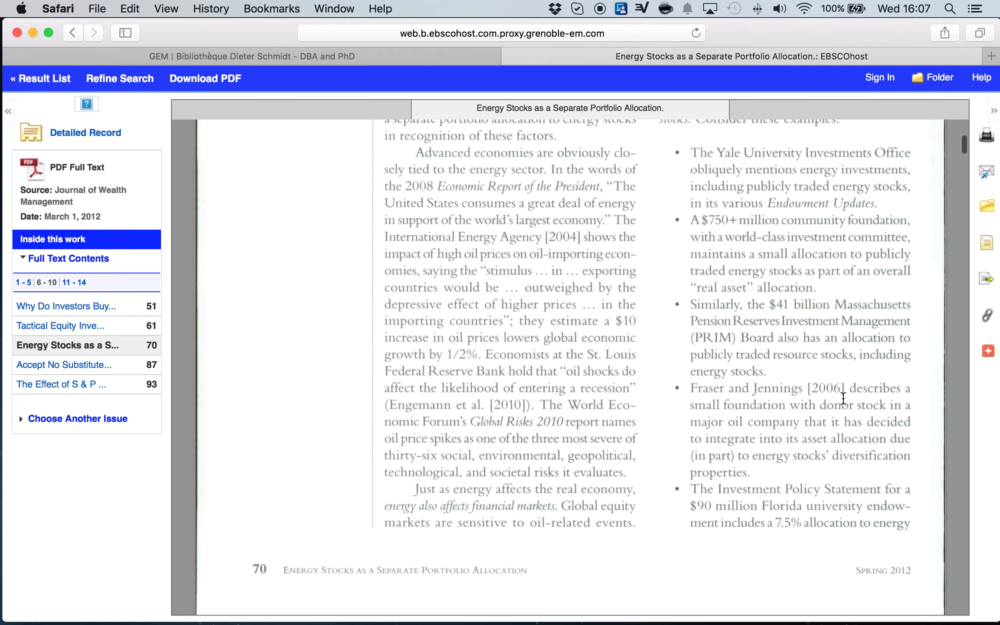
# Scroll the article PDF through the exhibits to the References on page 84, then back to the Conclusion.
pyautogui.scroll(-10, 843, 397)
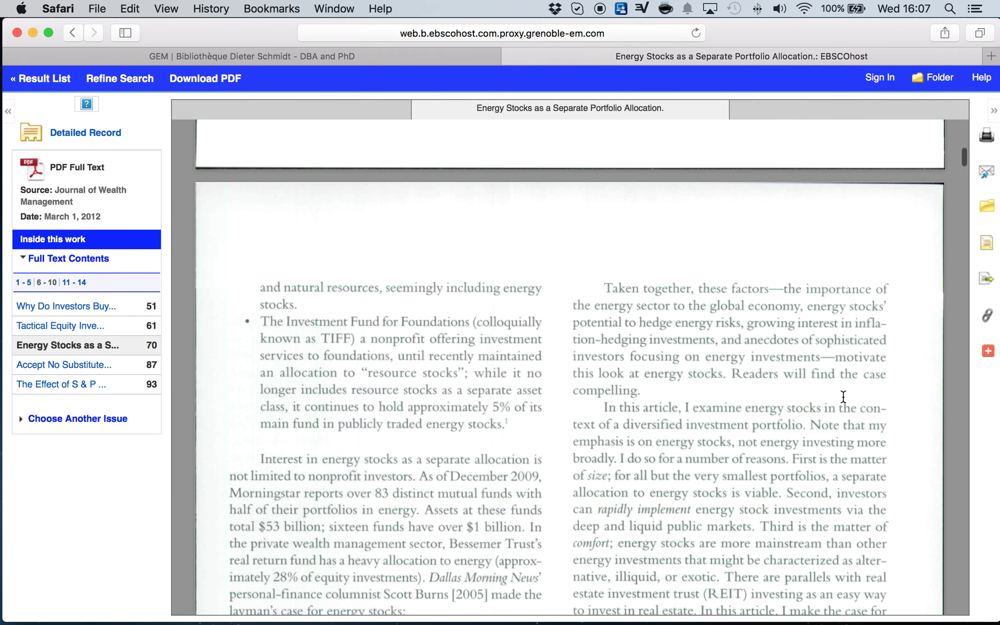
pyautogui.scroll(-5, 843, 398)
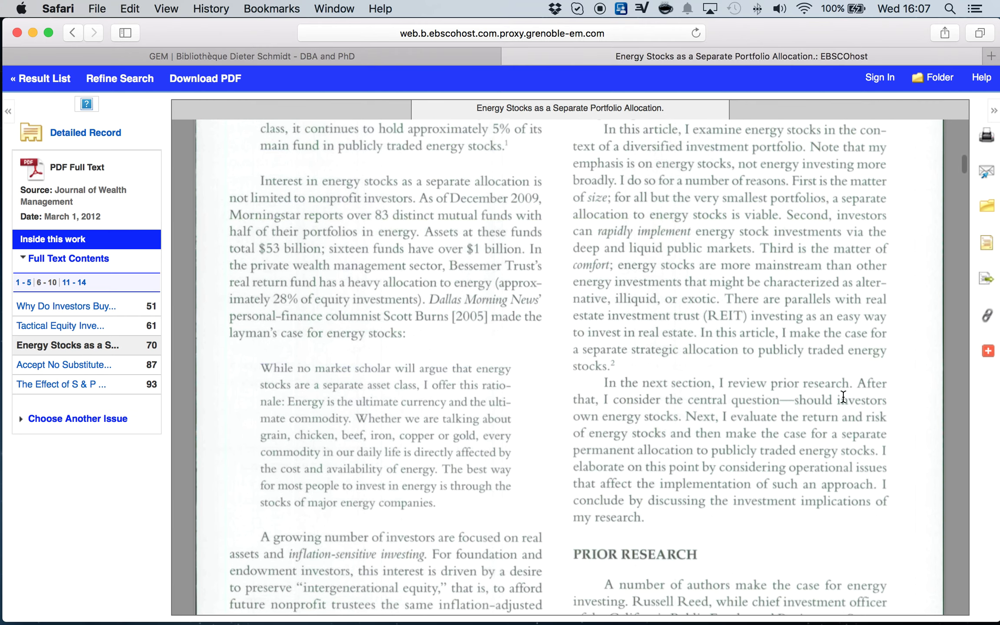
pyautogui.scroll(-2, 843, 397)
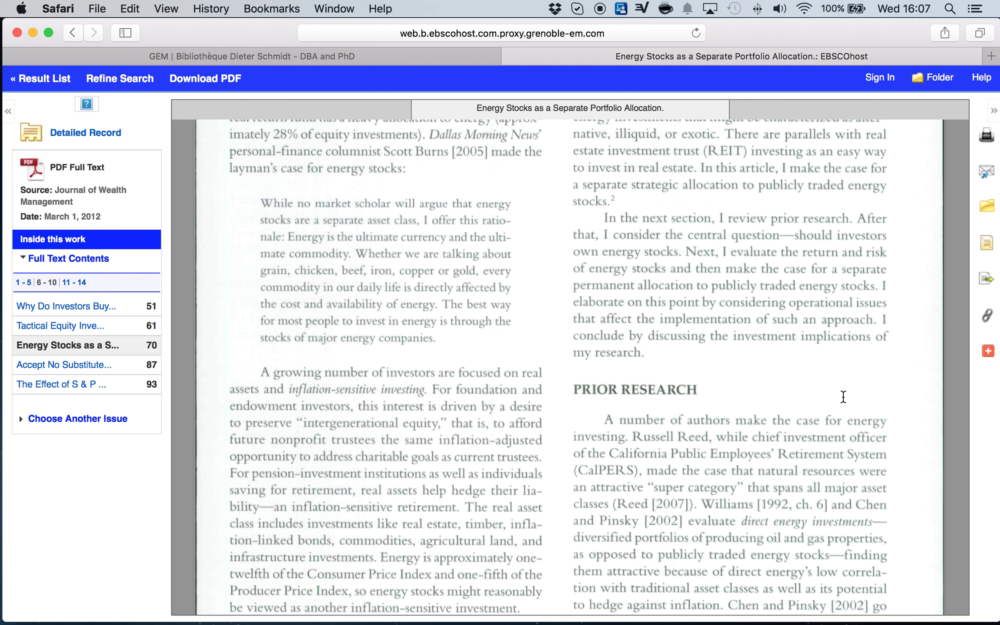
pyautogui.scroll(-5, 843, 397)
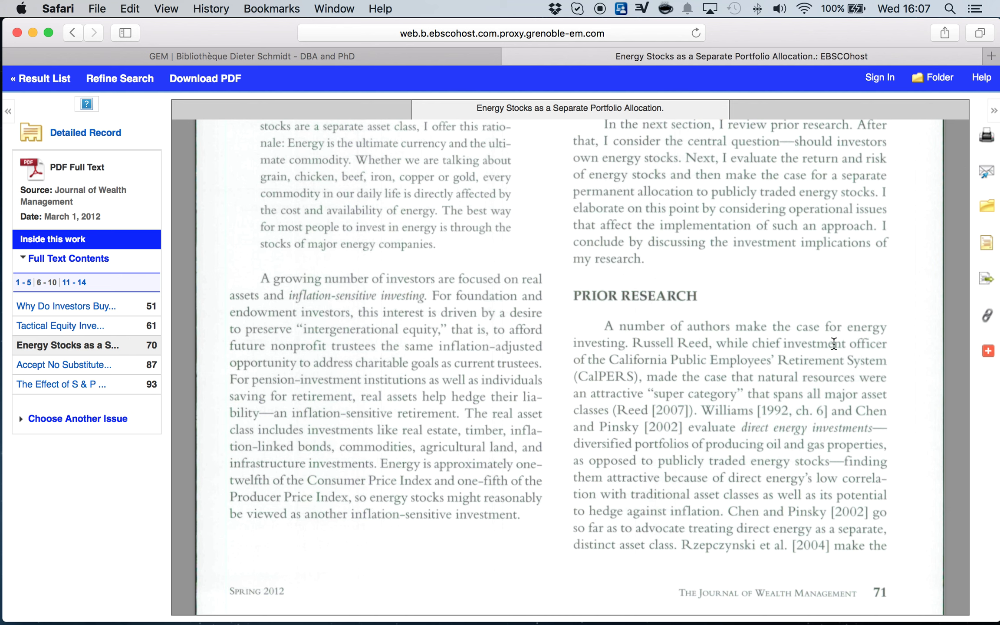
pyautogui.scroll(-10, 834, 343)
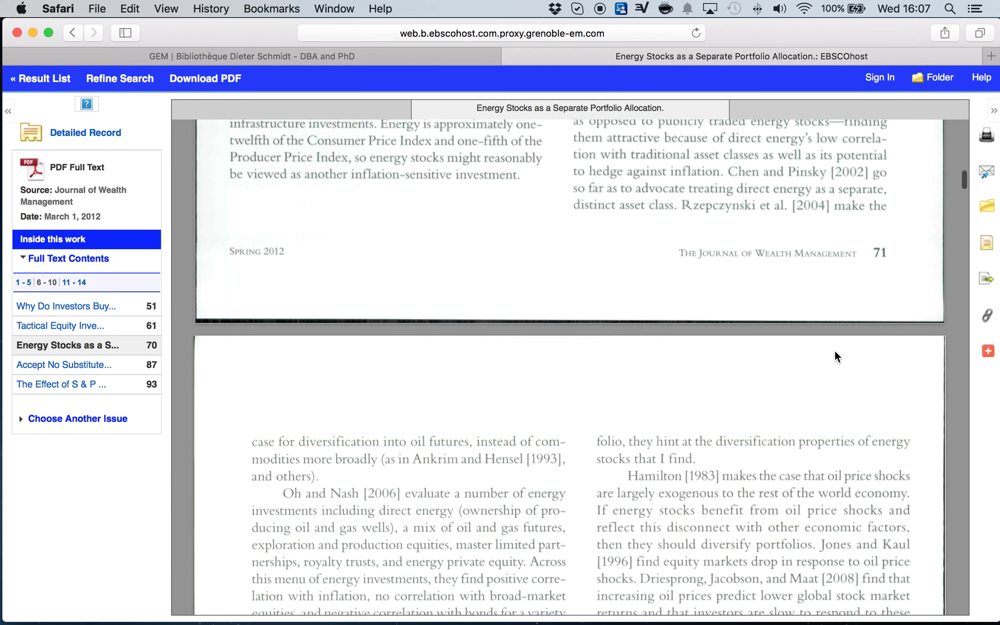
pyautogui.scroll(-6, 834, 350)
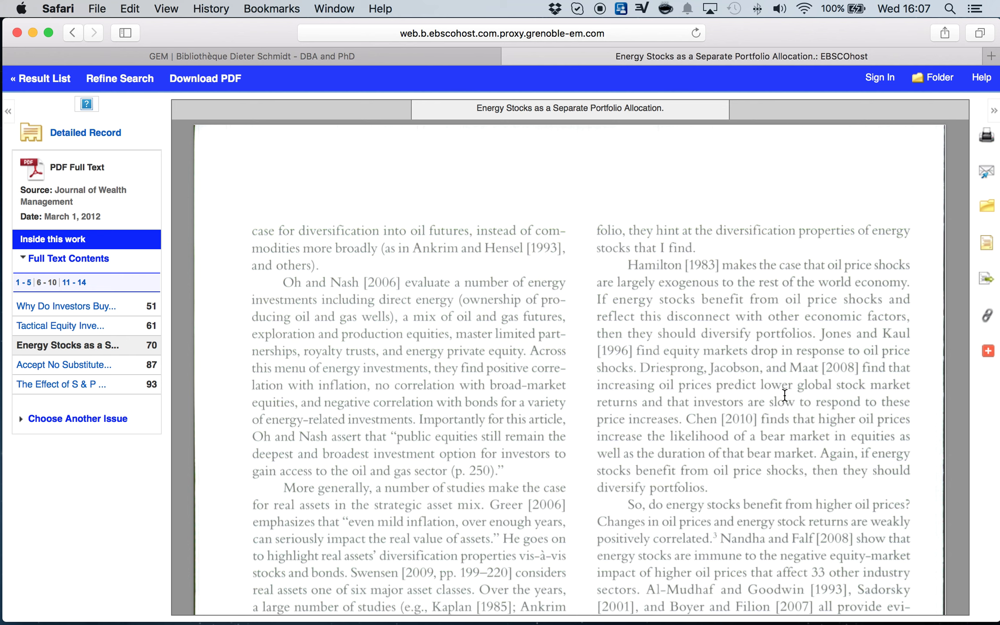
pyautogui.scroll(-9, 785, 394)
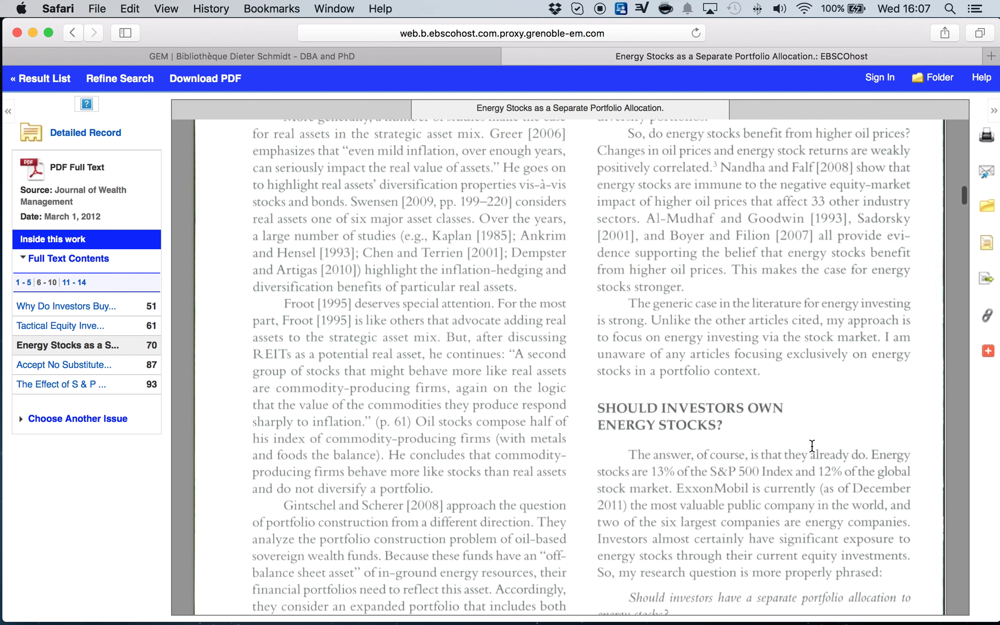
pyautogui.scroll(-15, 811, 446)
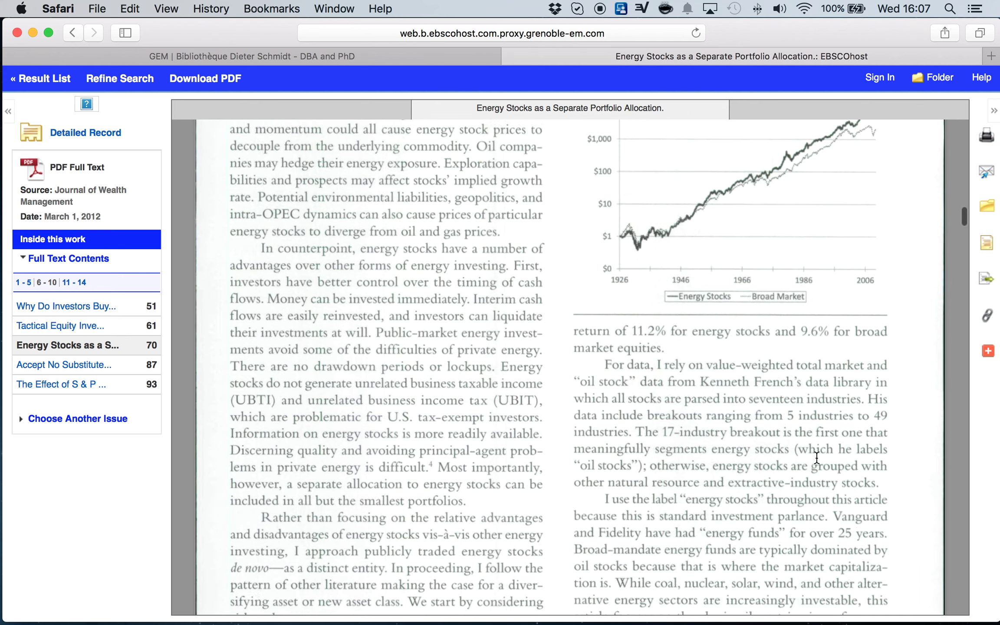
pyautogui.scroll(-15, 802, 455)
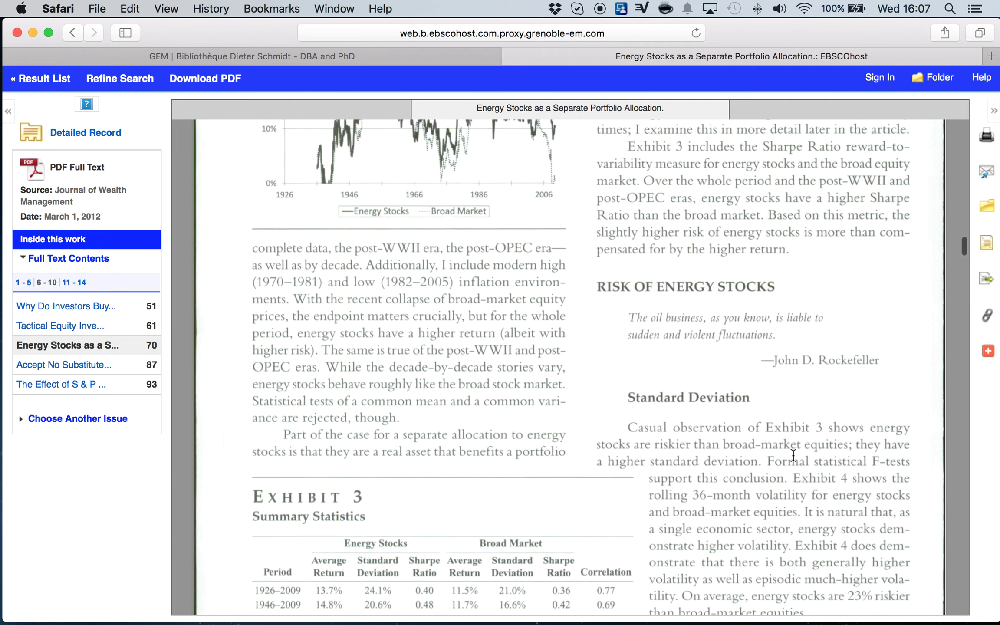
pyautogui.scroll(-15, 788, 451)
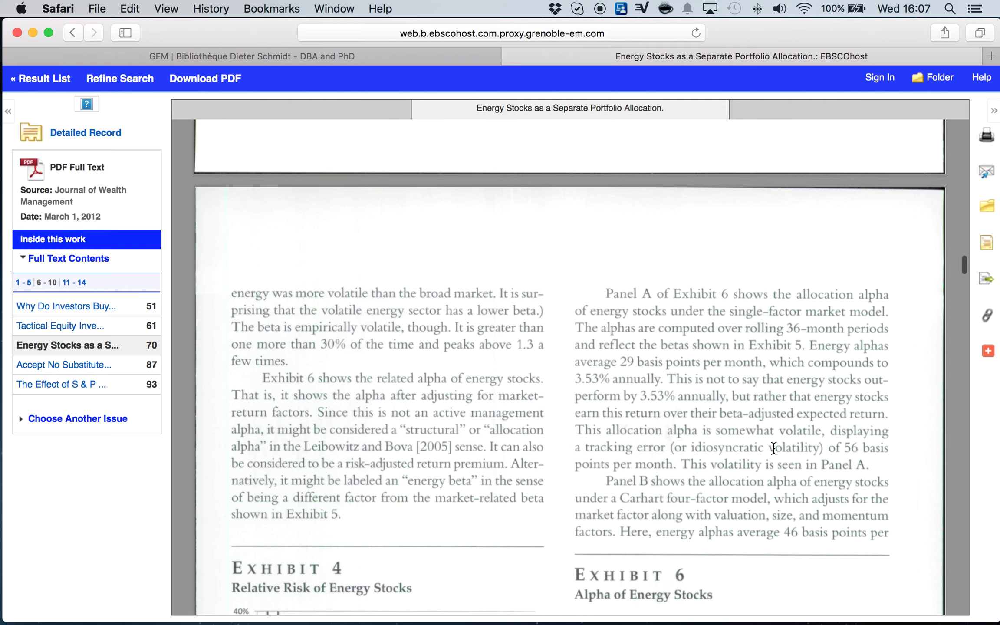
pyautogui.scroll(-15, 778, 452)
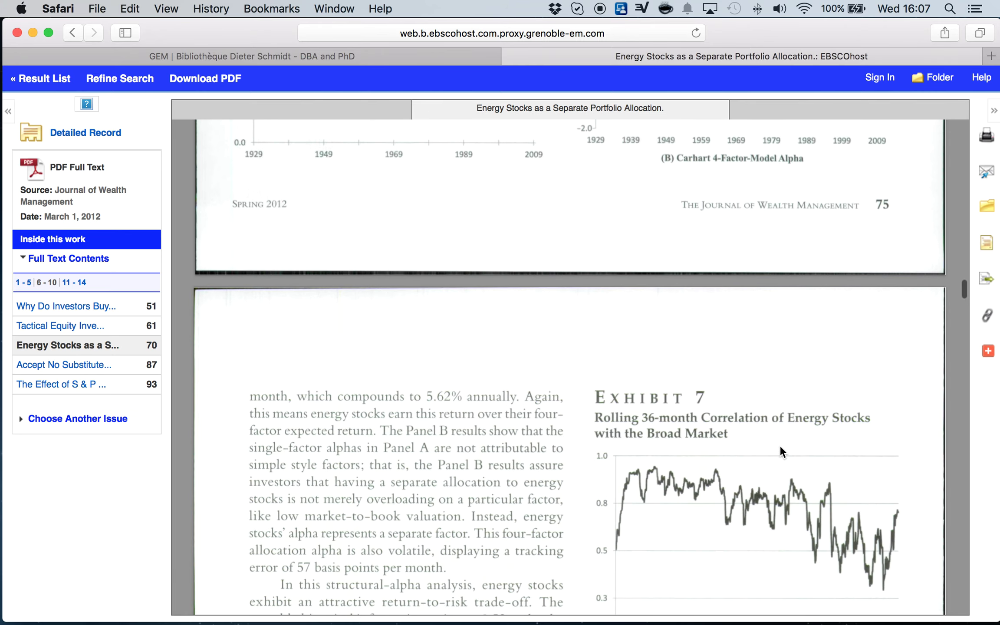
pyautogui.scroll(-15, 779, 451)
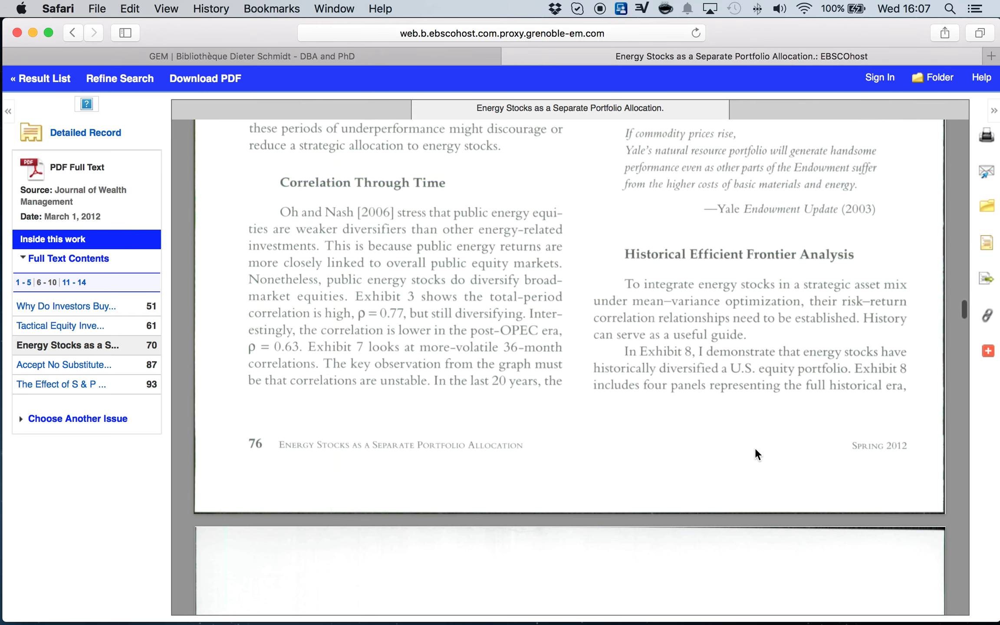
pyautogui.scroll(-15, 764, 451)
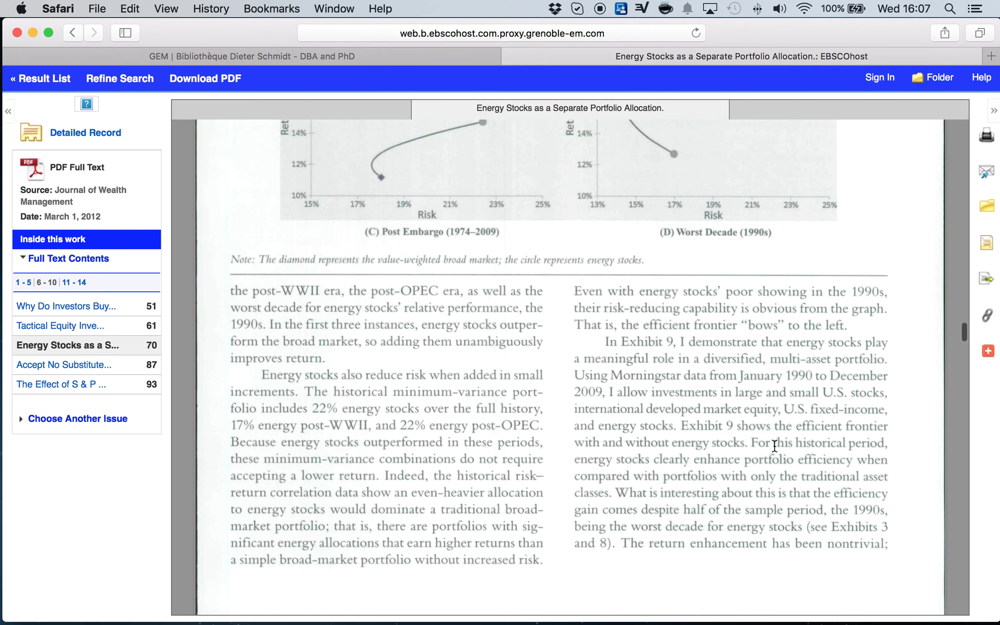
pyautogui.scroll(-15, 774, 445)
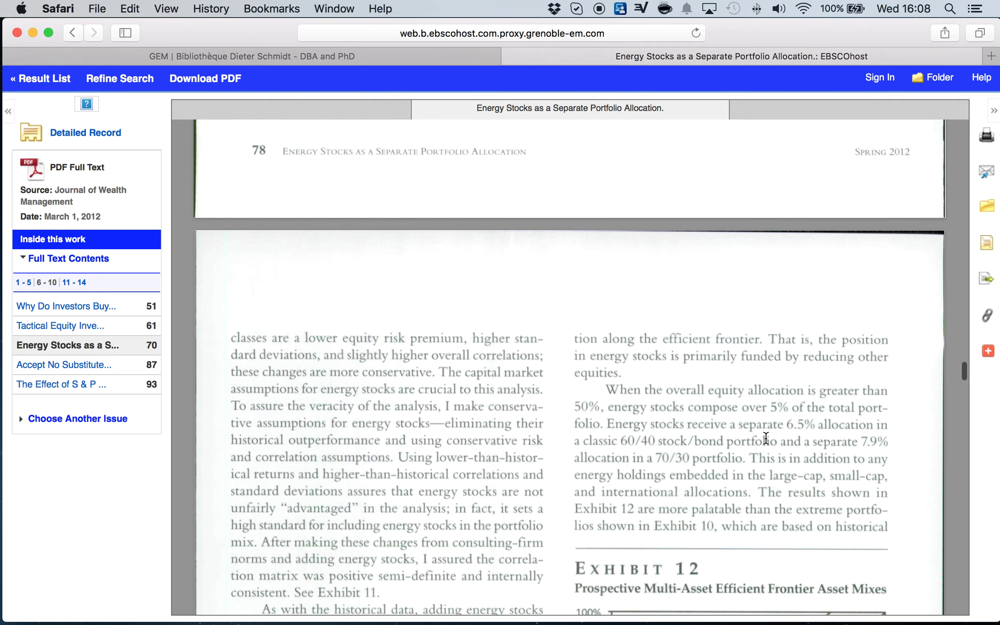
pyautogui.scroll(-15, 765, 438)
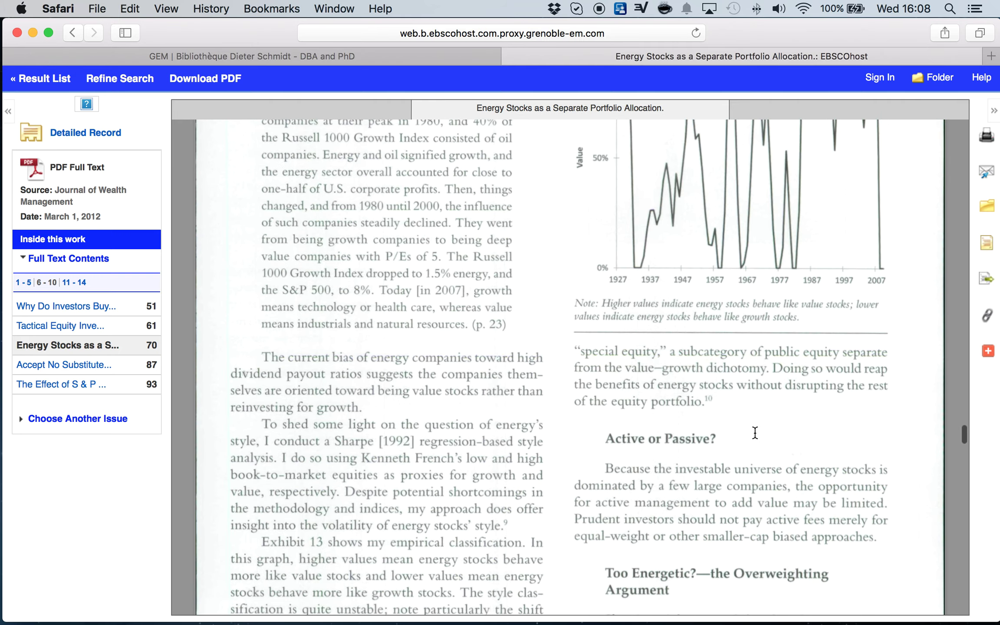
pyautogui.scroll(-15, 754, 432)
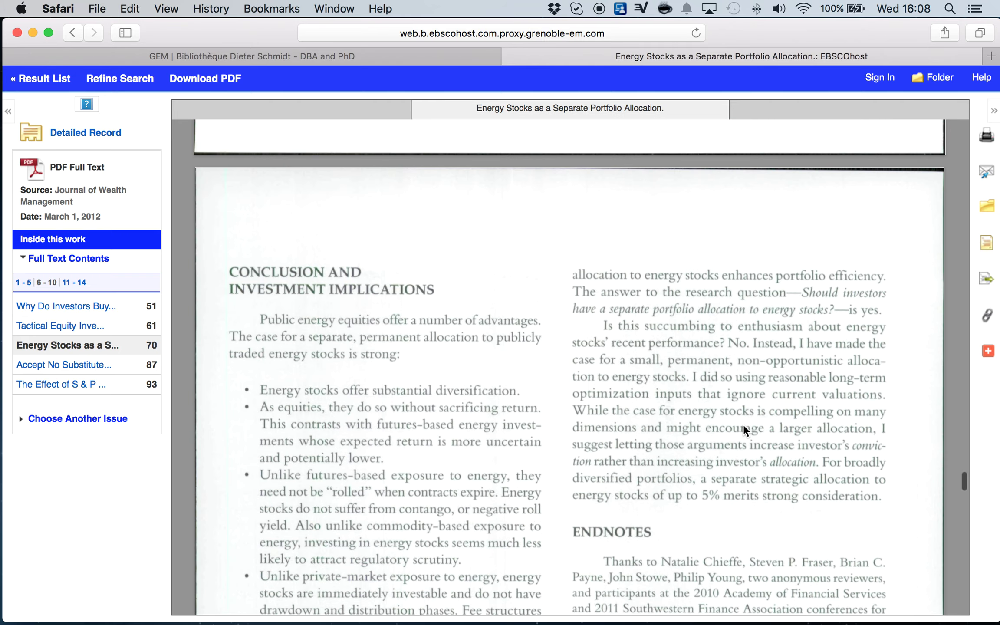
pyautogui.scroll(-8, 742, 427)
pyautogui.scroll(4, 744, 426)
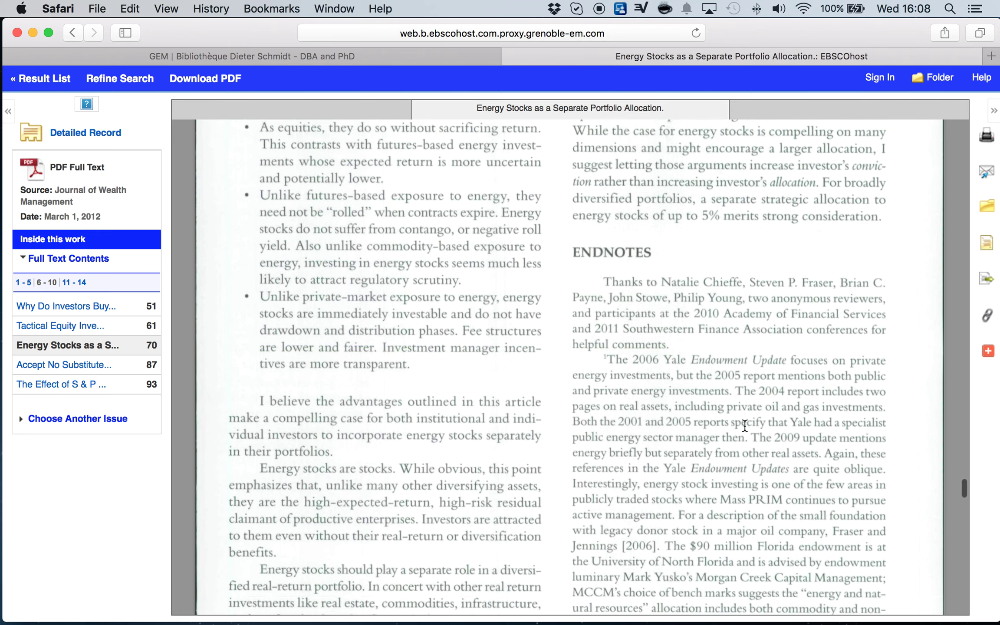
pyautogui.scroll(-10, 744, 426)
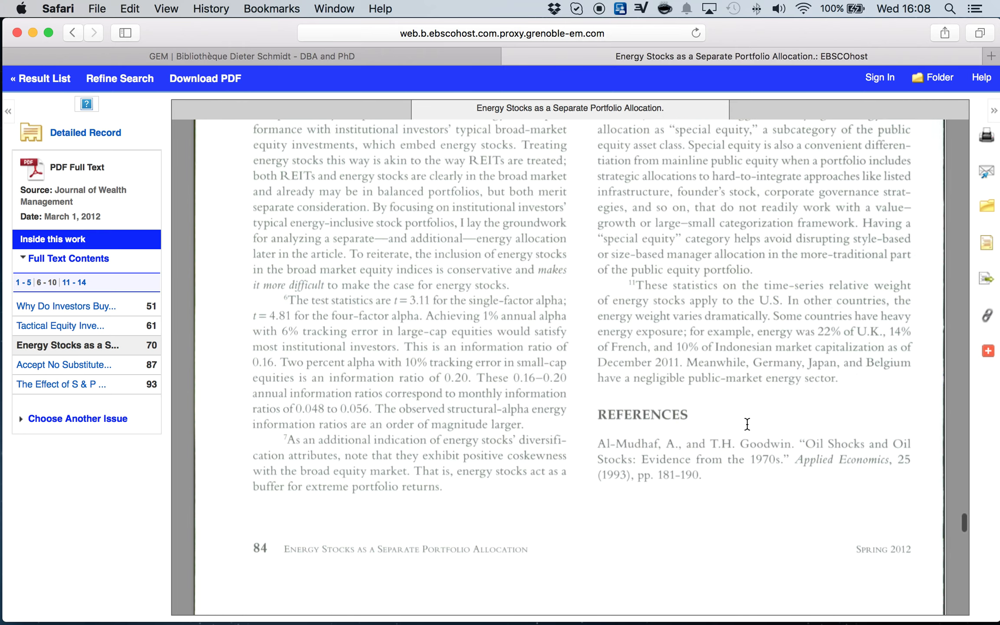
pyautogui.scroll(-5, 746, 423)
pyautogui.scroll(15, 747, 424)
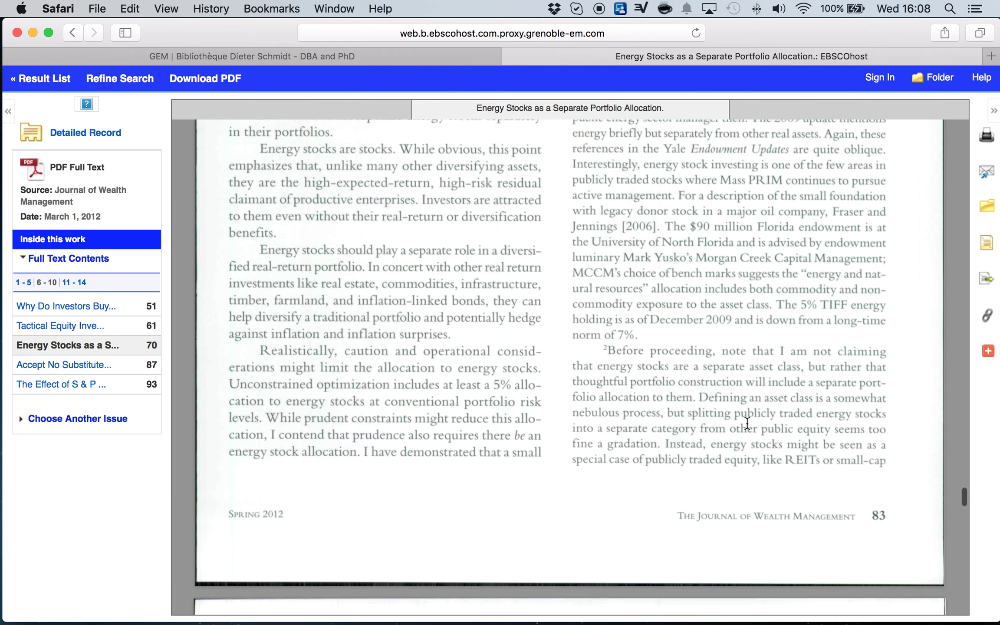
pyautogui.scroll(10, 745, 421)
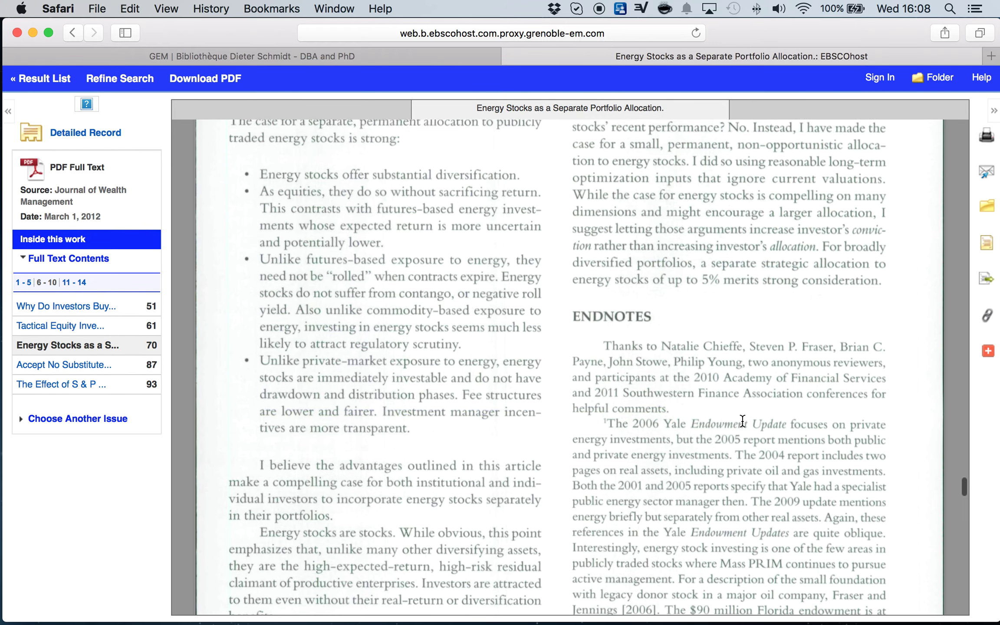
pyautogui.scroll(8, 742, 420)
pyautogui.scroll(-5, 681, 413)
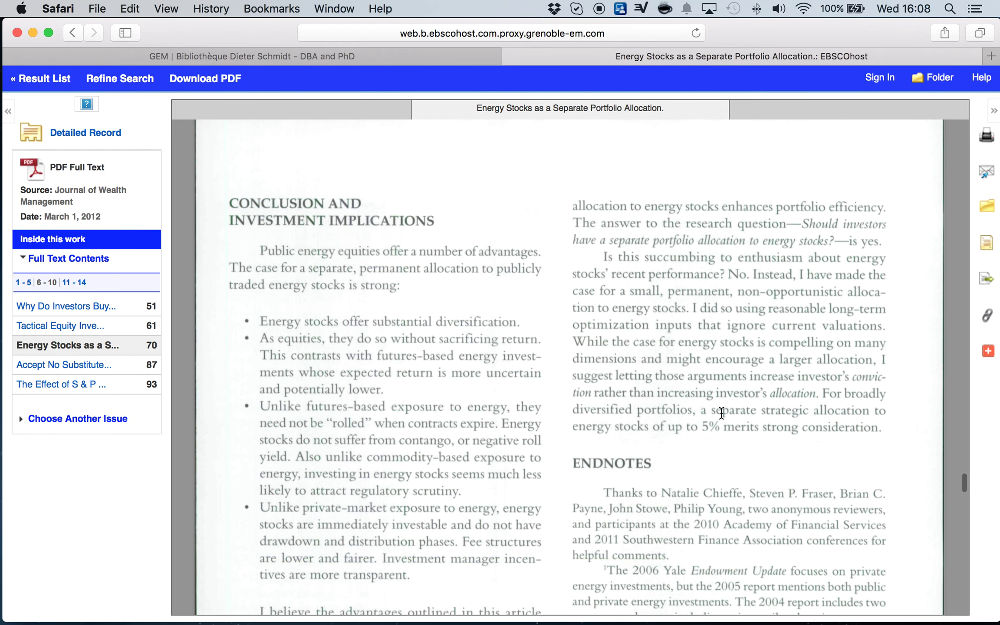
# Scroll to the Conclusion and Investment Implications page recommending an energy-stock allocation of up to 5%.
pyautogui.scroll(-2, 667, 366)
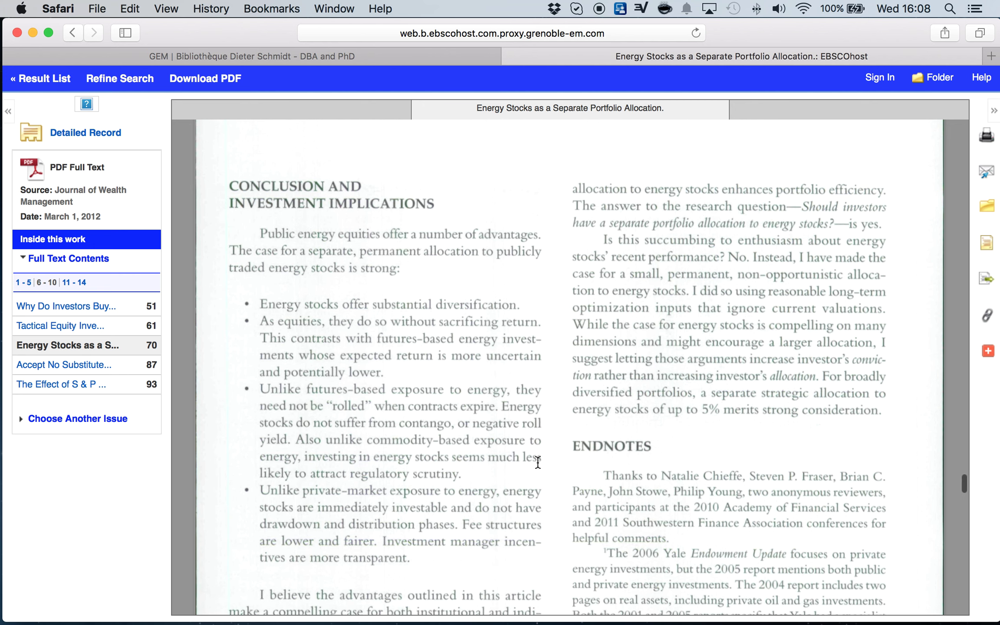
pyautogui.scroll(-2, 752, 470)
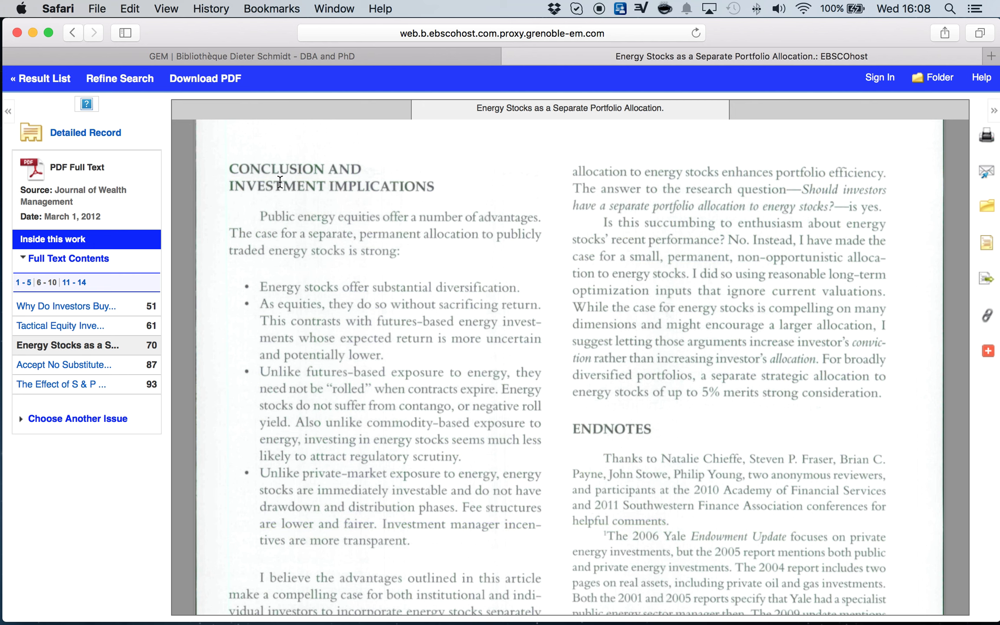
pyautogui.scroll(-1, 268, 185)
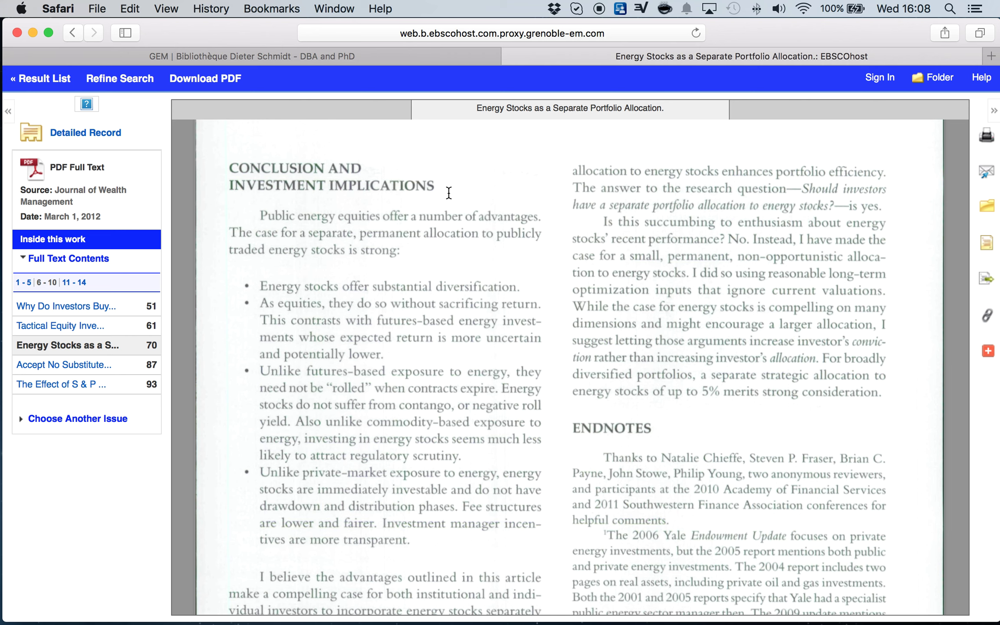
# Scroll into the REFERENCES section, reading the entries from Al-Mudhaf onward.
pyautogui.scroll(-5, 676, 286)
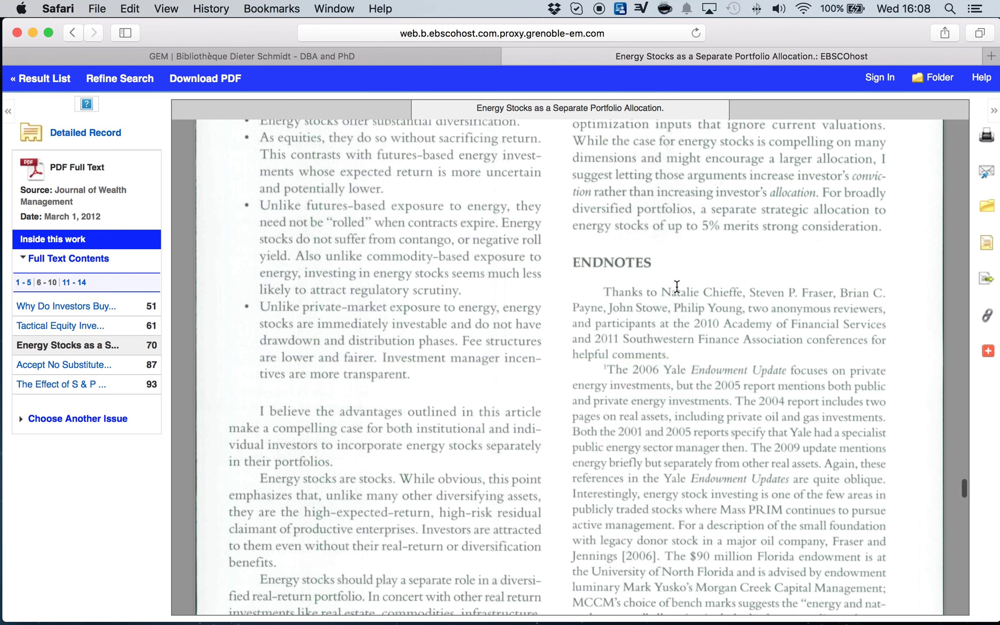
pyautogui.scroll(-10, 677, 286)
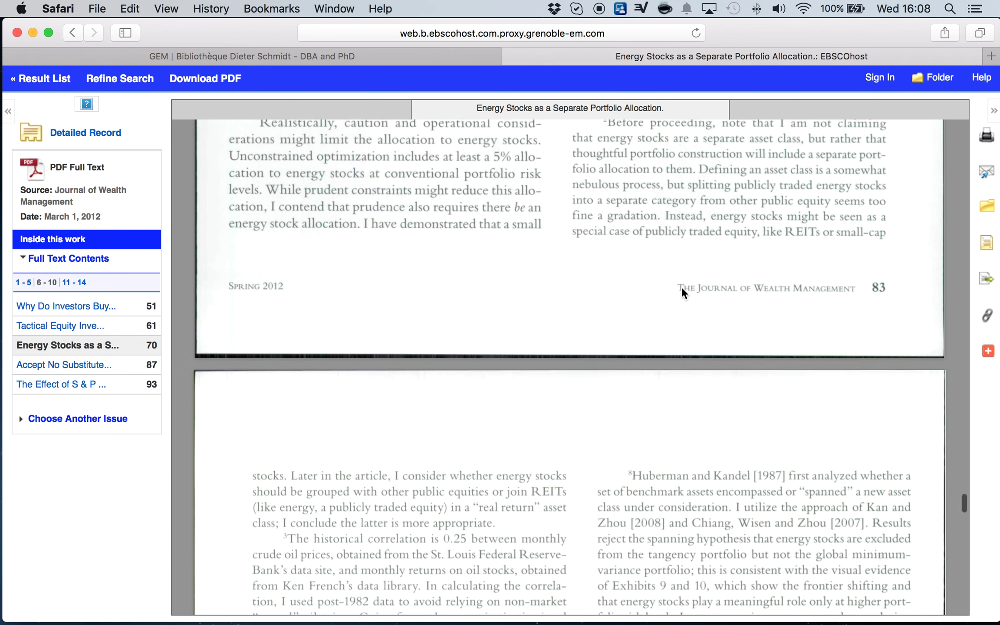
pyautogui.scroll(-15, 681, 287)
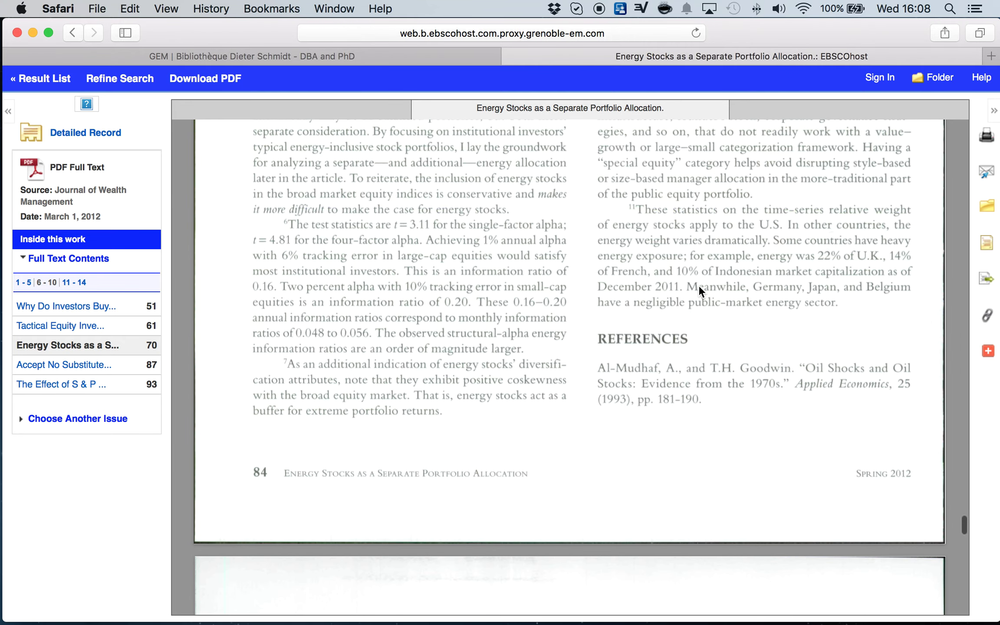
pyautogui.scroll(-15, 698, 286)
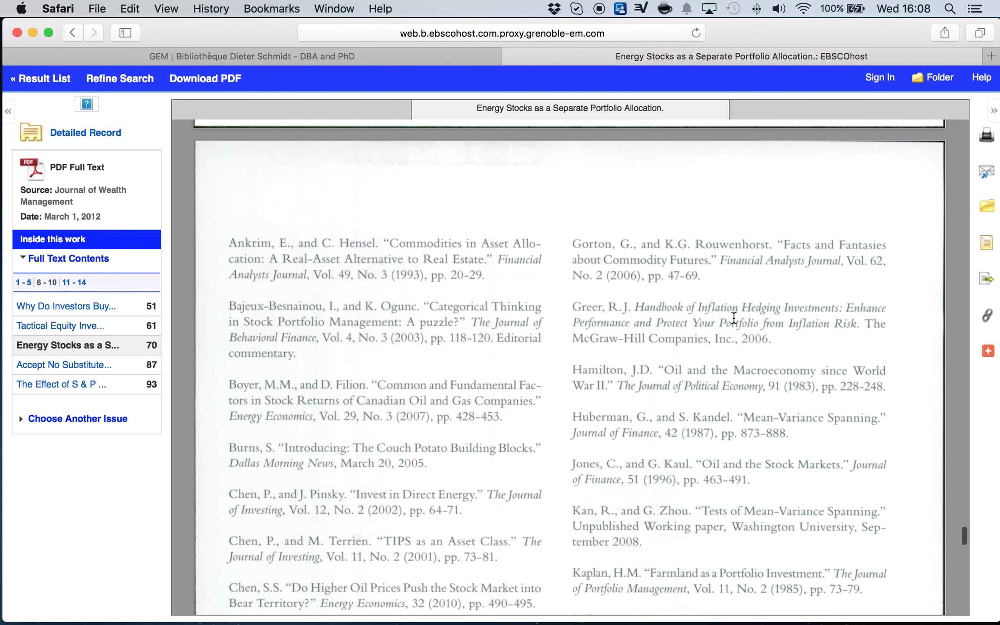
pyautogui.scroll(-4, 733, 318)
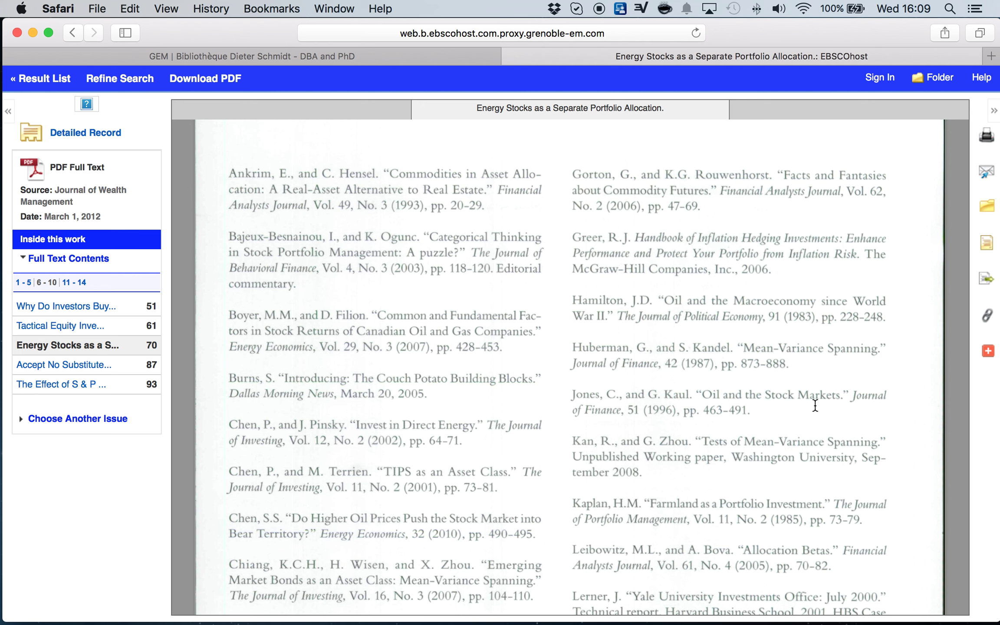
pyautogui.scroll(-2, 811, 404)
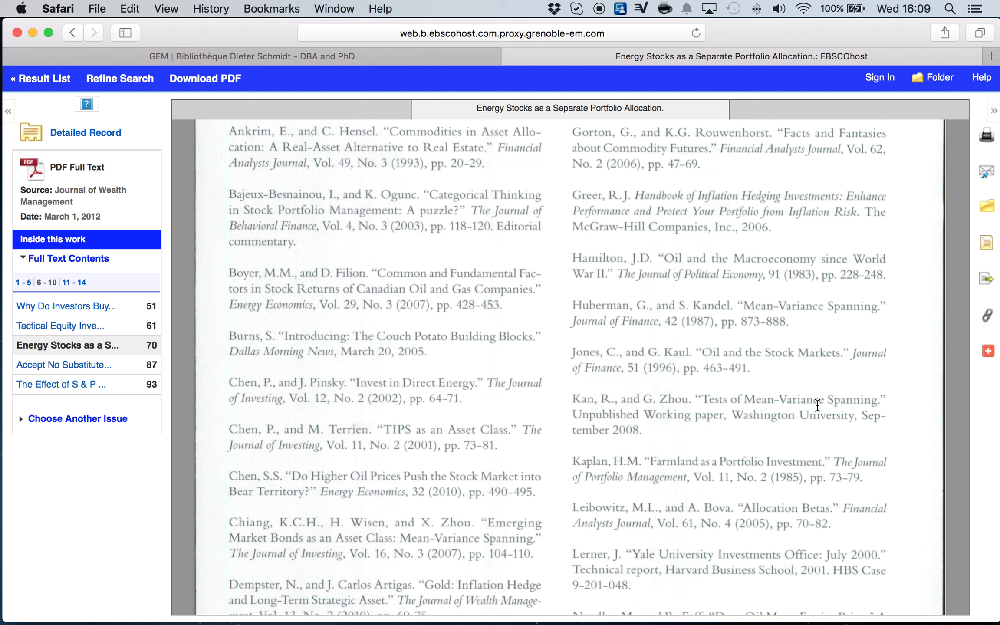
pyautogui.scroll(-3, 817, 404)
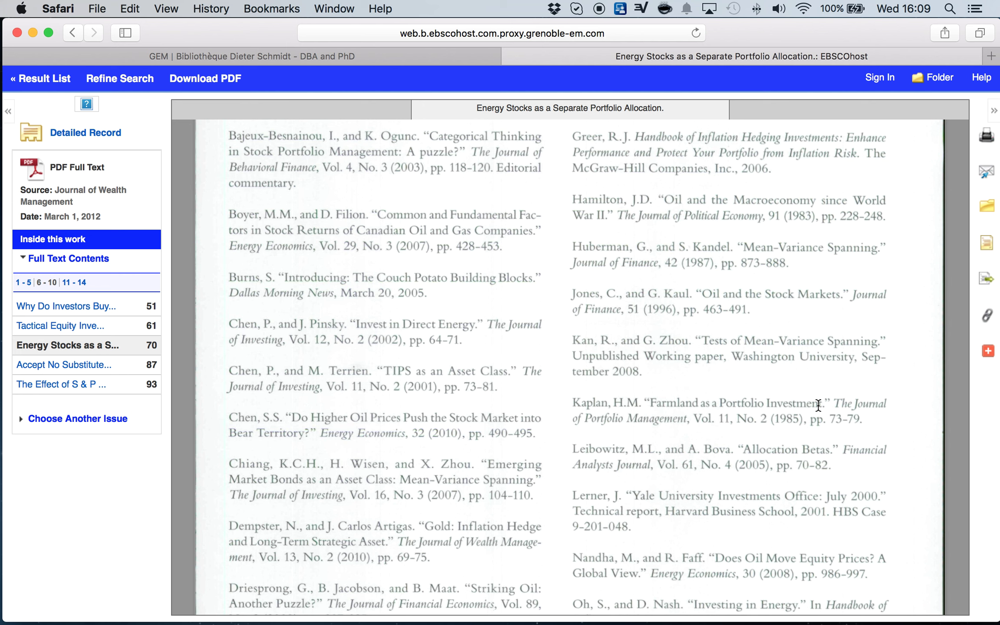
pyautogui.scroll(-2, 822, 390)
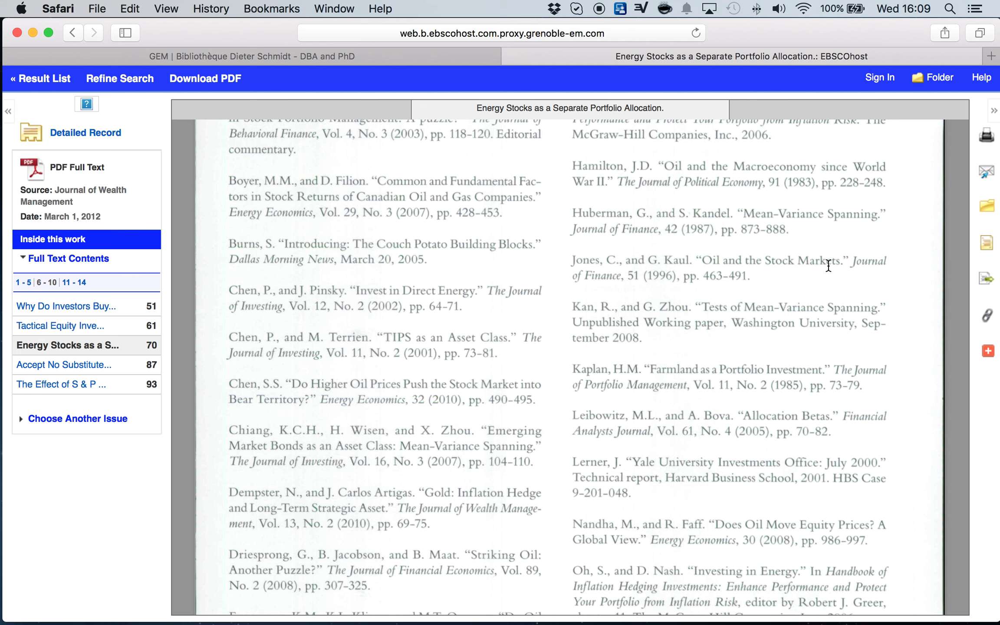
pyautogui.scroll(-1, 828, 264)
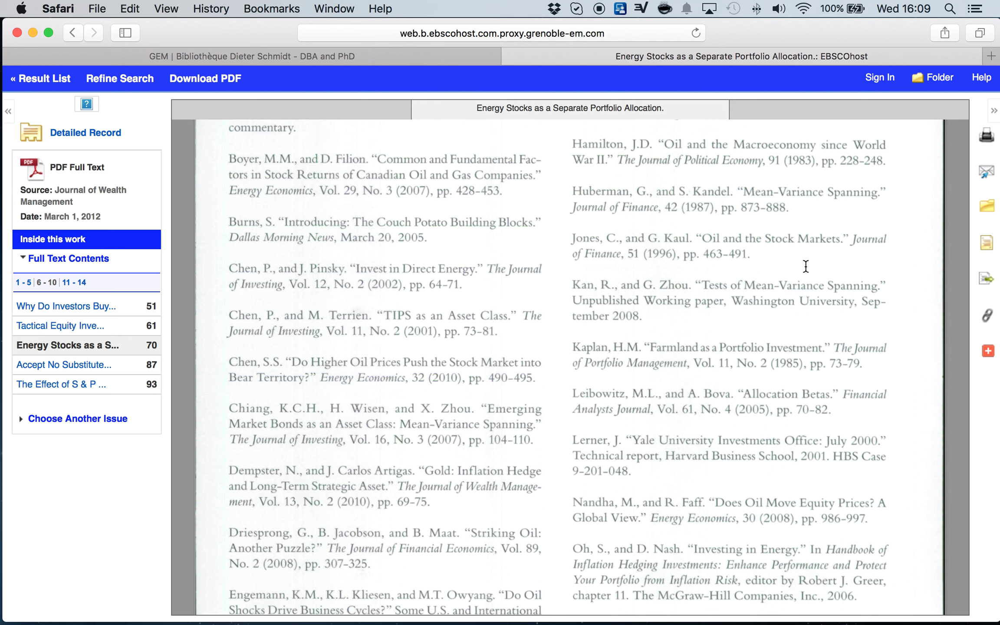
pyautogui.scroll(-3, 807, 266)
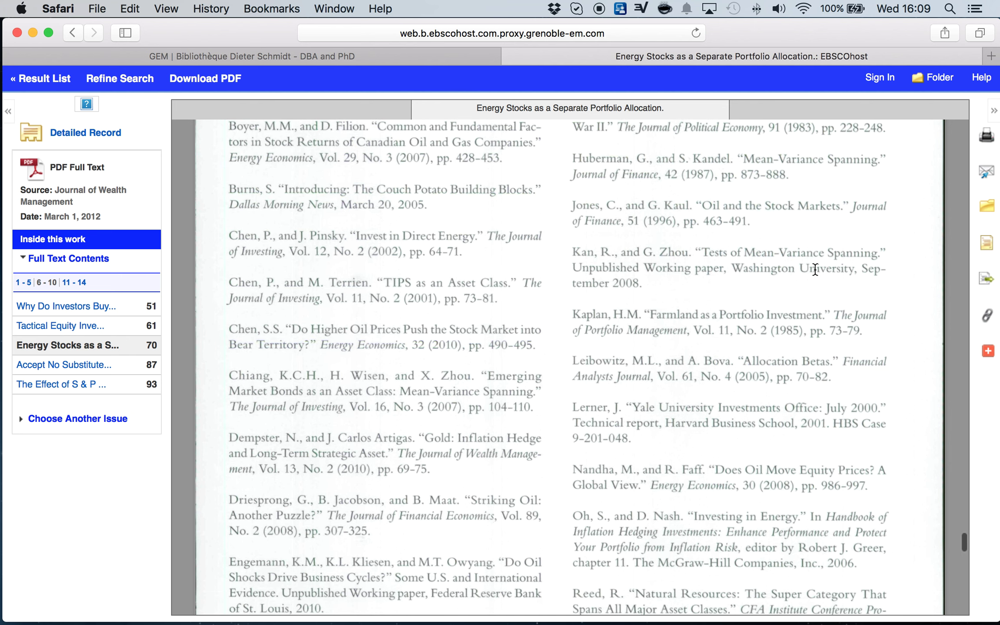
pyautogui.scroll(-2, 839, 291)
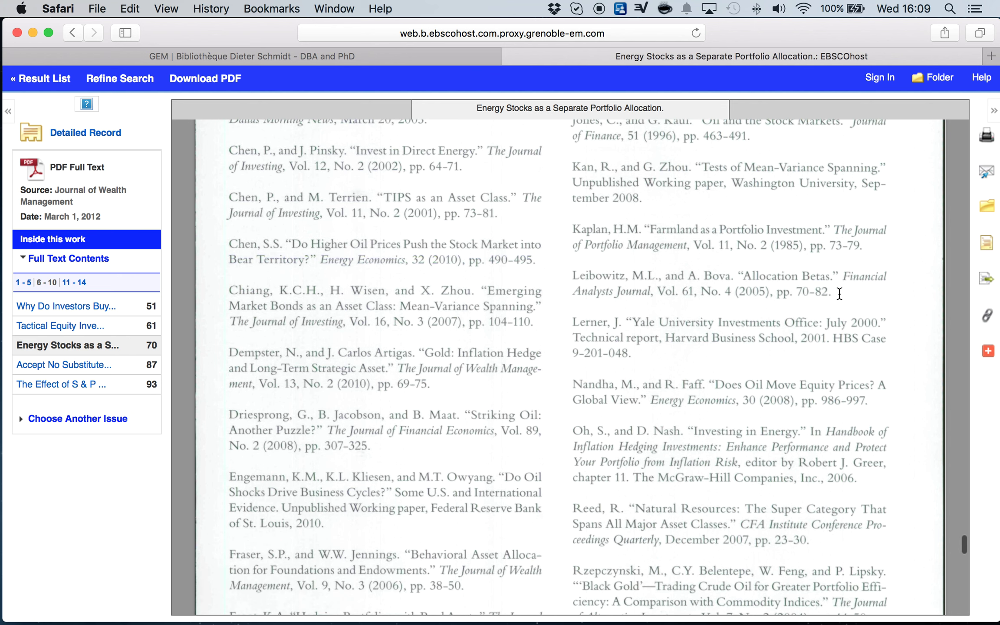
# Briefly highlight the Allocation Betas reference title, then continue down to the Sadorsky entry.
pyautogui.moveTo(834, 276); pyautogui.dragTo(743, 278)
pyautogui.scroll(-1, 886, 373)
pyautogui.click(835, 271)
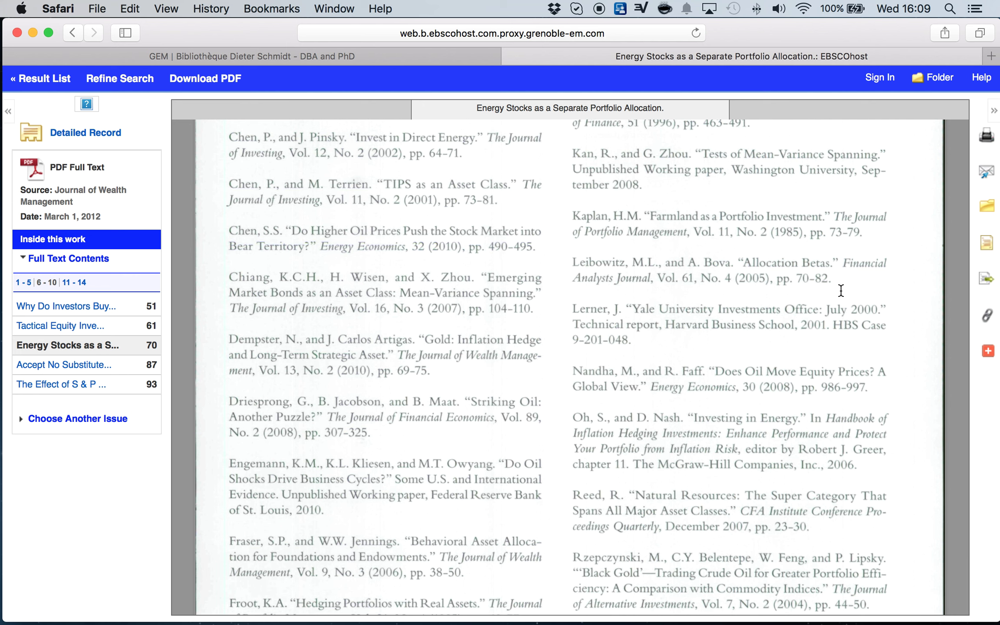
pyautogui.scroll(-4, 837, 300)
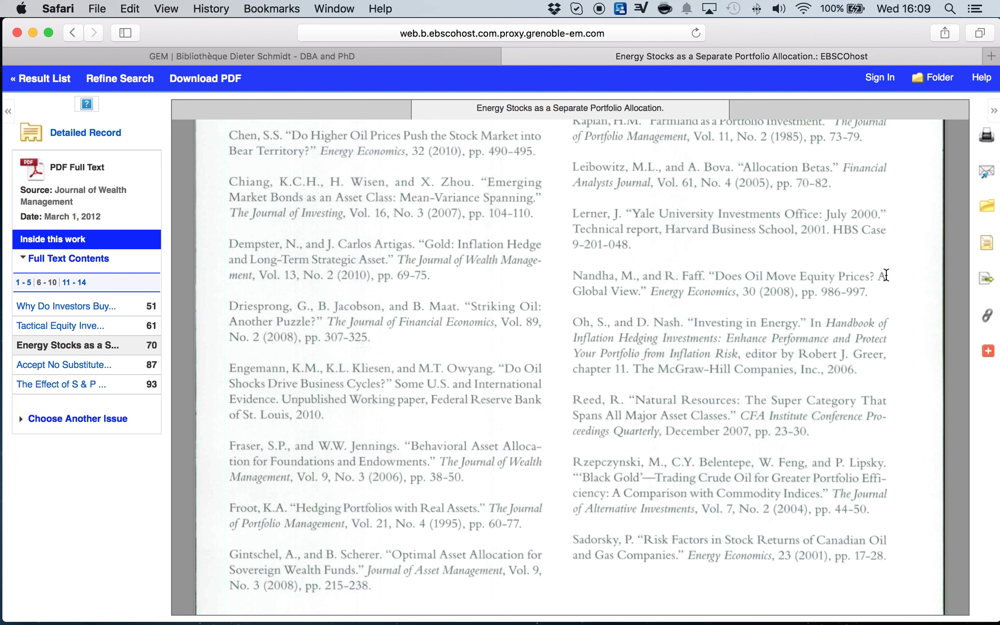
# Highlight the Nandha reference title 'Does Oil Move Equity Prices?' and scroll back to the article's opening page.
pyautogui.moveTo(715, 275); pyautogui.dragTo(872, 276)
pyautogui.scroll(1, 864, 339)
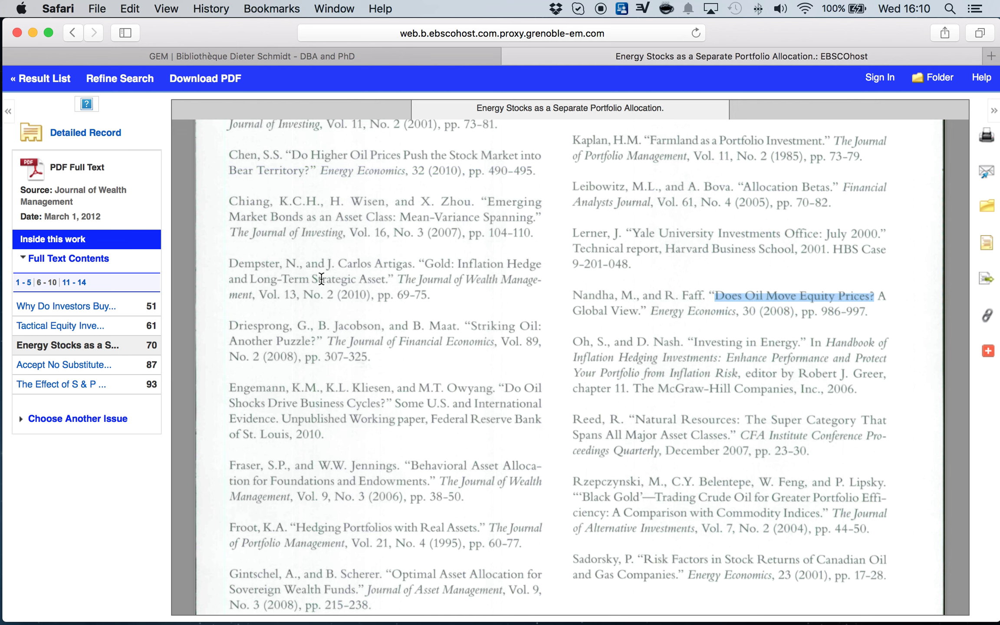
pyautogui.scroll(15, 313, 272)
pyautogui.scroll(-12, 313, 274)
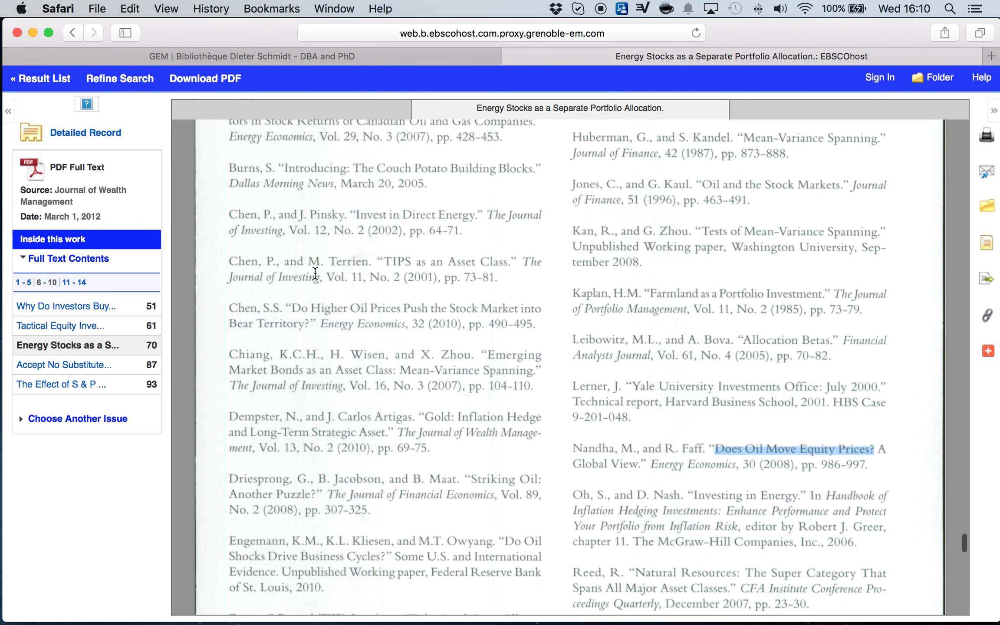
pyautogui.scroll(-5, 314, 275)
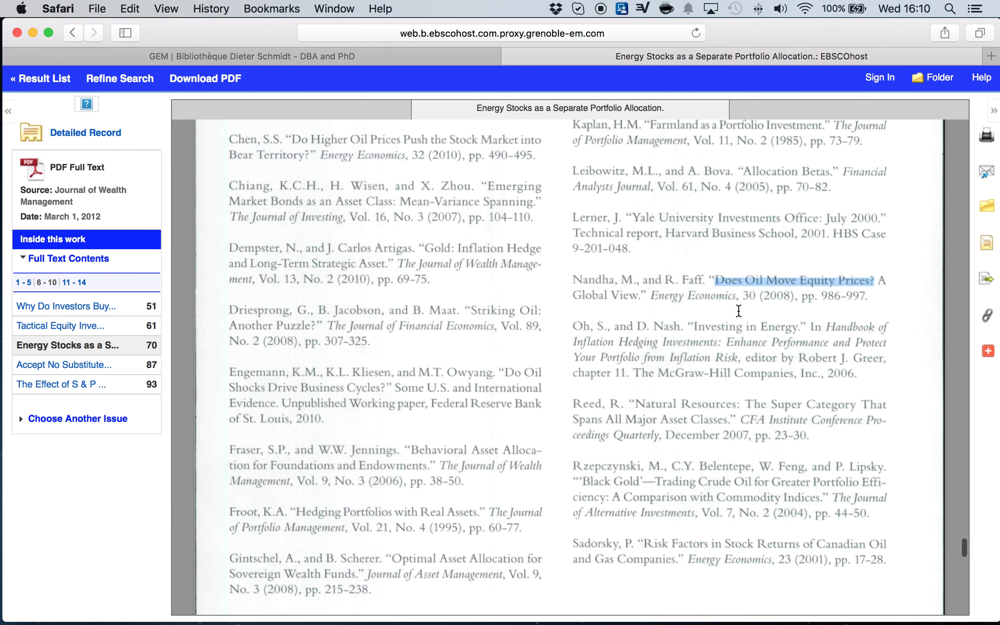
pyautogui.scroll(20, 261, 187)
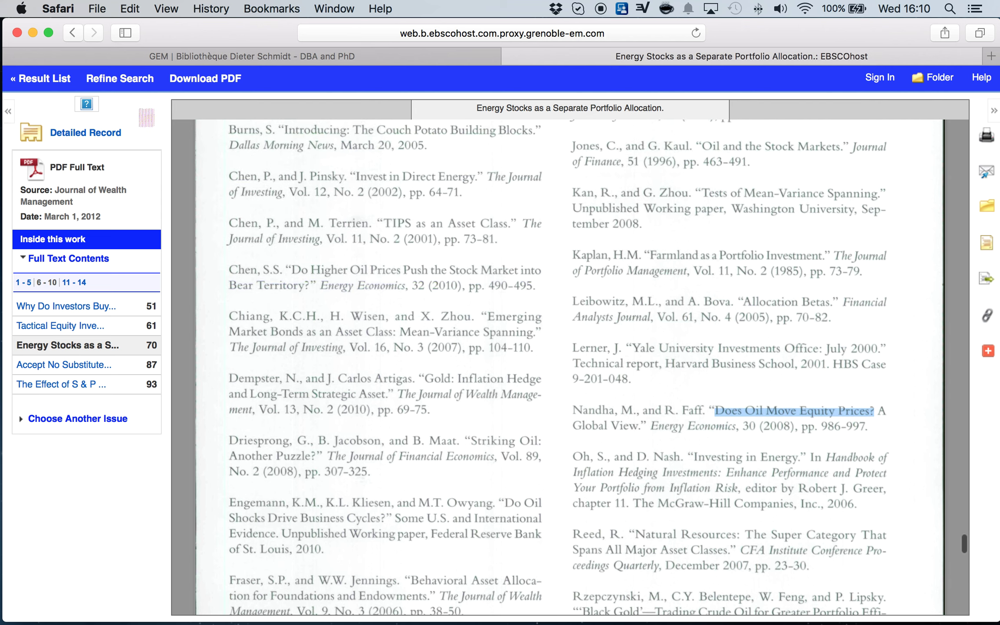
pyautogui.scroll(20, 282, 193)
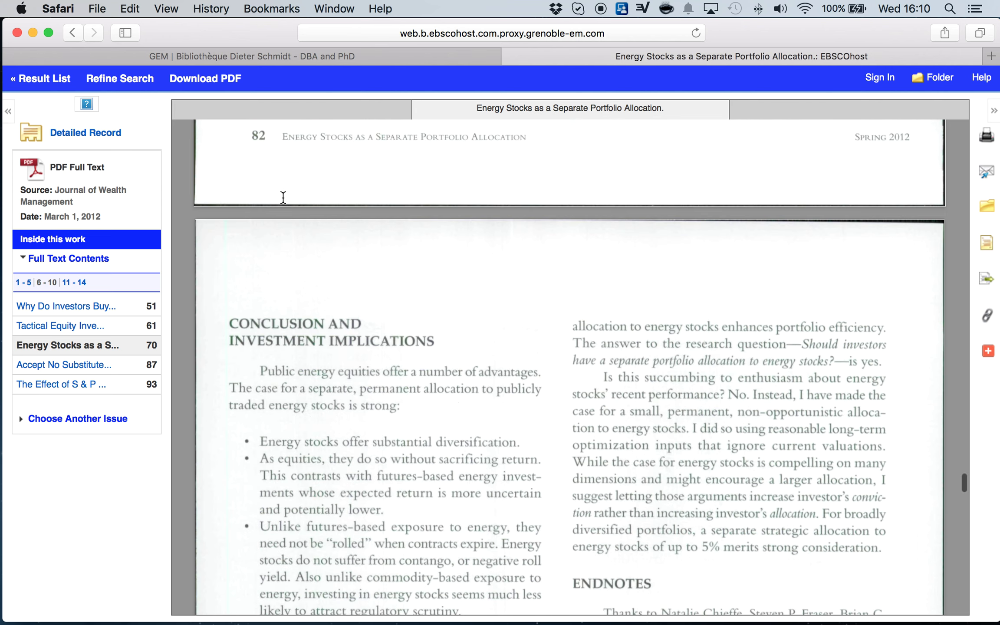
pyautogui.scroll(20, 234, 194)
pyautogui.scroll(20, 204, 214)
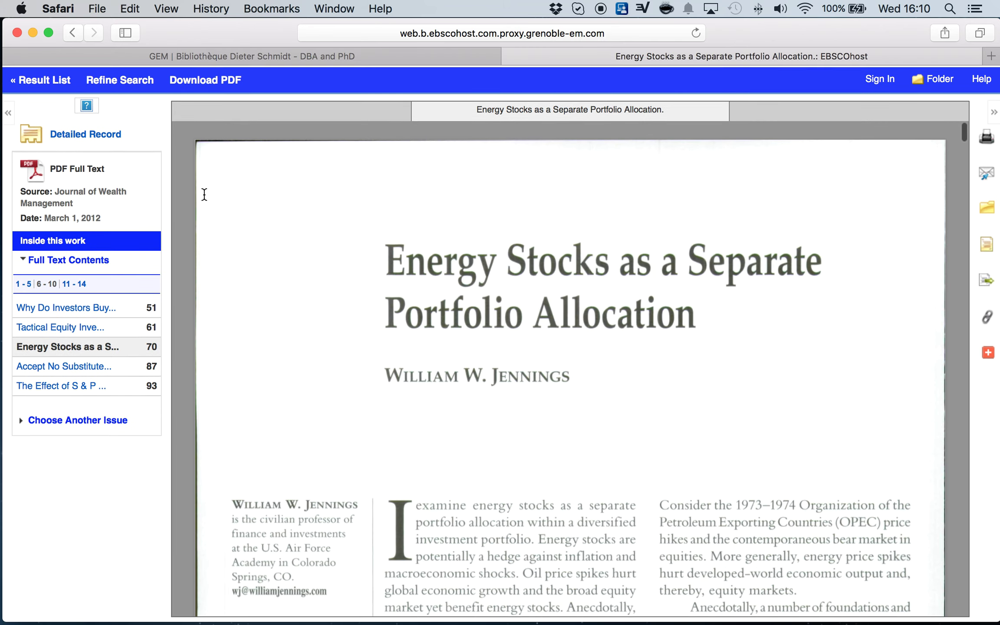
# Back on the detailed record, replace the first search query with the suggestion 'does oil hinder democracy'.
pyautogui.click(75, 34)
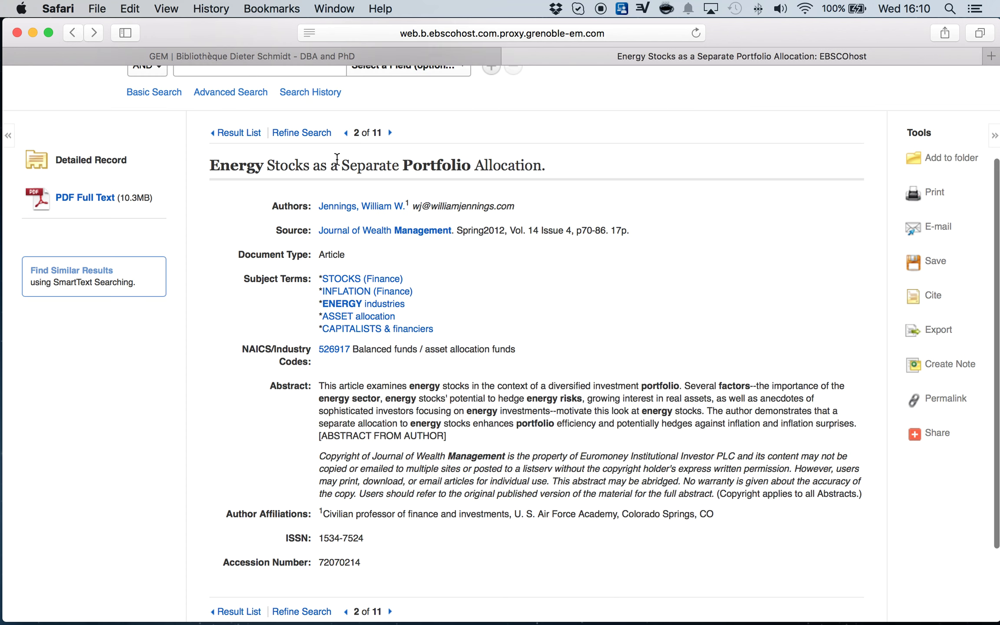
pyautogui.moveTo(312, 136); pyautogui.dragTo(94, 135)
pyautogui.write('does oil prices move')
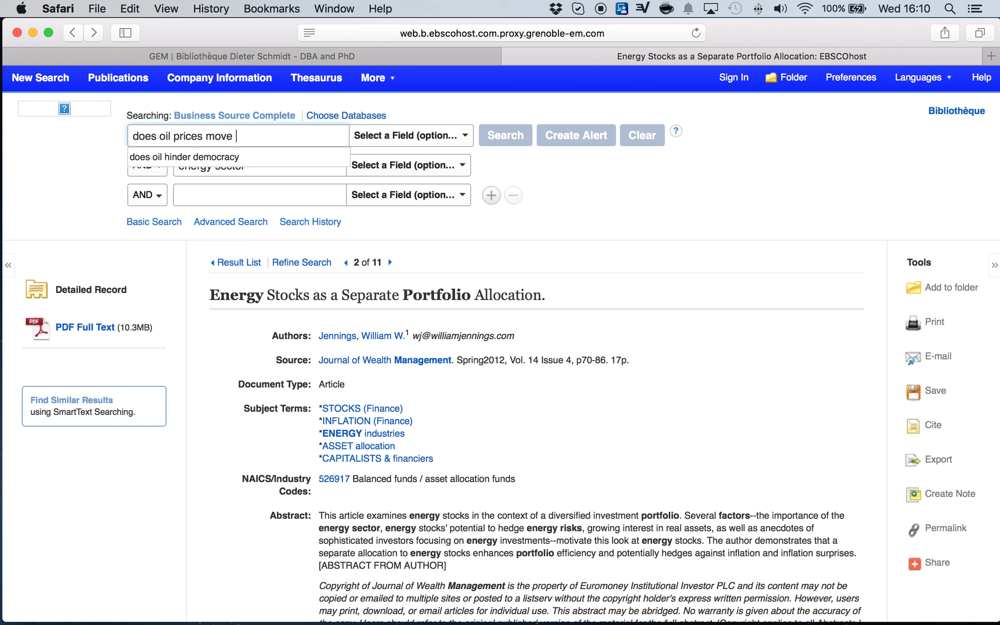
pyautogui.press('BackSpace')
pyautogui.press('BackSpace')
pyautogui.press('BackSpace')
pyautogui.press('BackSpace')
pyautogui.press('BackSpace')
pyautogui.press('BackSpace')
pyautogui.press('BackSpace')
pyautogui.press('BackSpace')
pyautogui.press('BackSpace')
pyautogui.press('BackSpace')
pyautogui.press('BackSpace')
pyautogui.write('move equity')
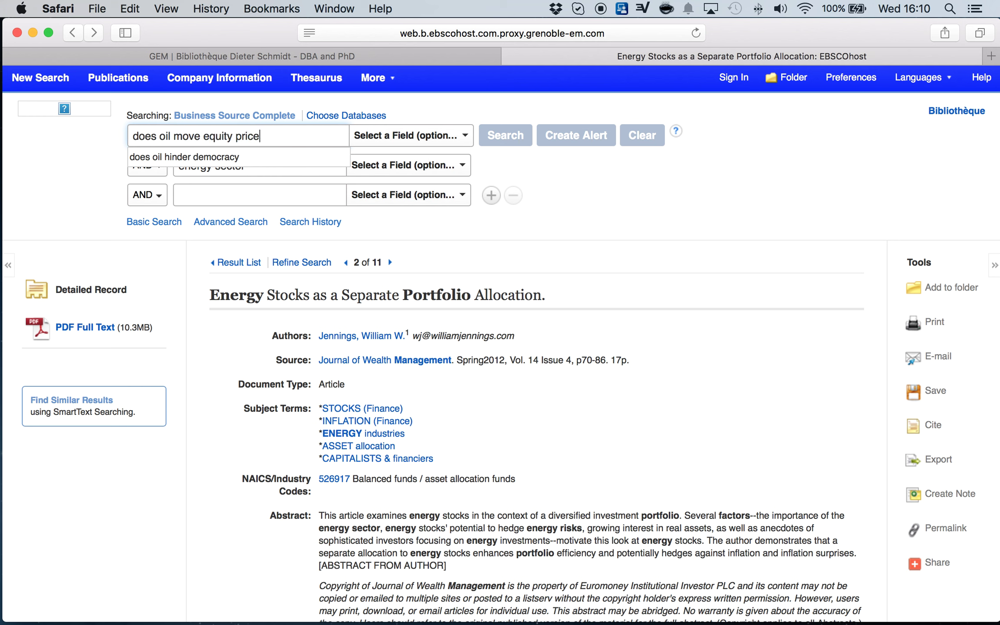
pyautogui.click(271, 156)
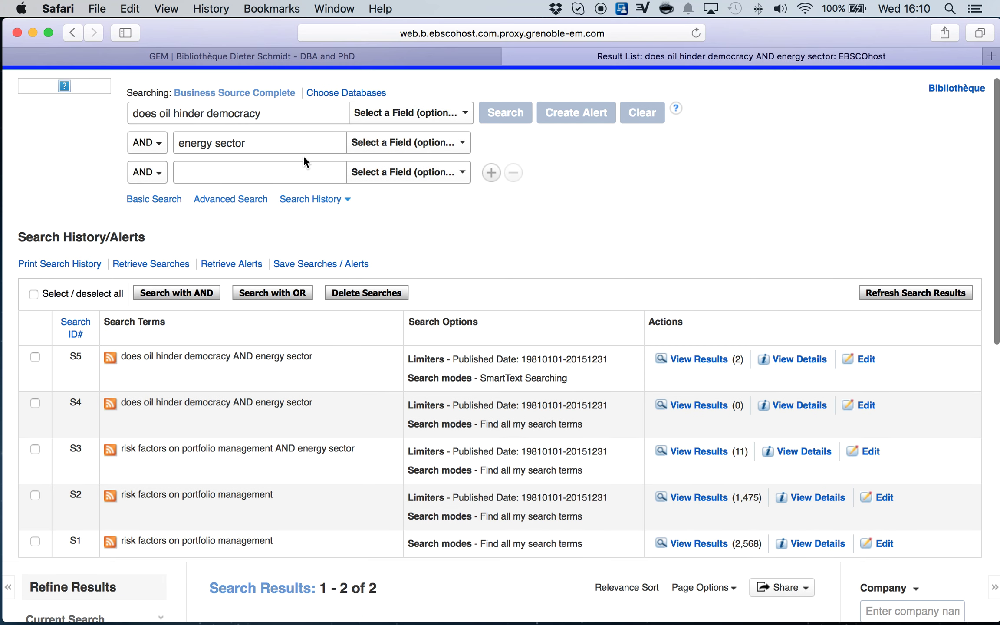
# Run the 'does oil hinder democracy AND energy sector' search and review its 2 results and Search History.
pyautogui.moveTo(246, 143); pyautogui.dragTo(178, 143)
pyautogui.press('Return')
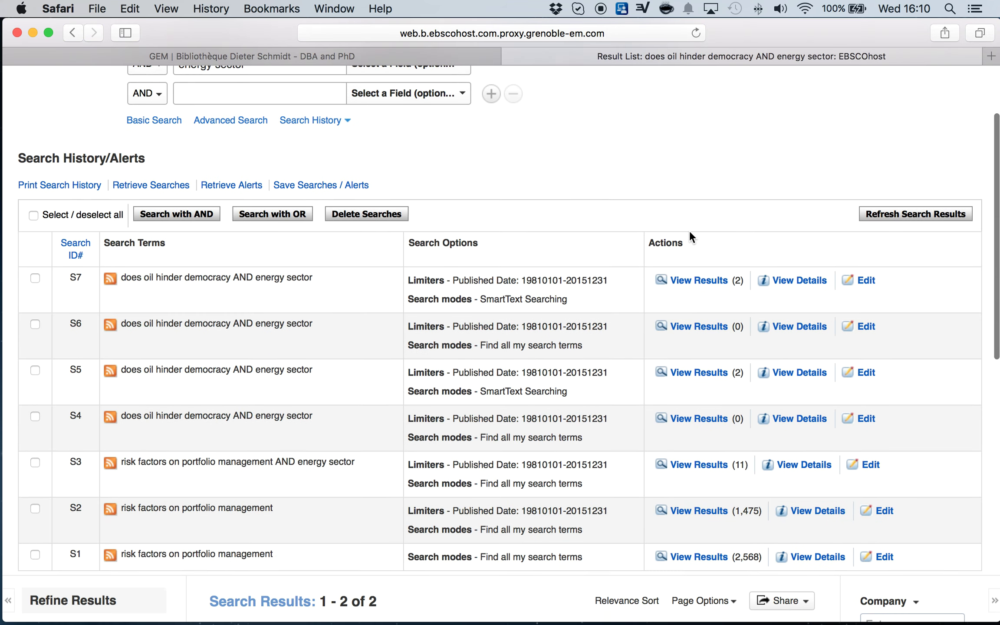
pyautogui.scroll(-7, 689, 237)
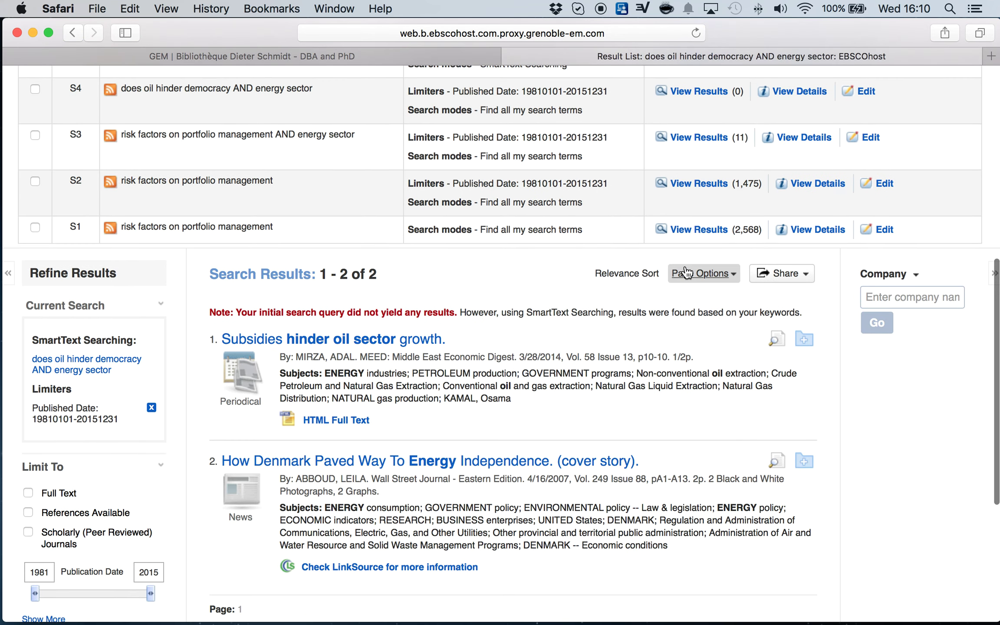
pyautogui.scroll(-2, 524, 295)
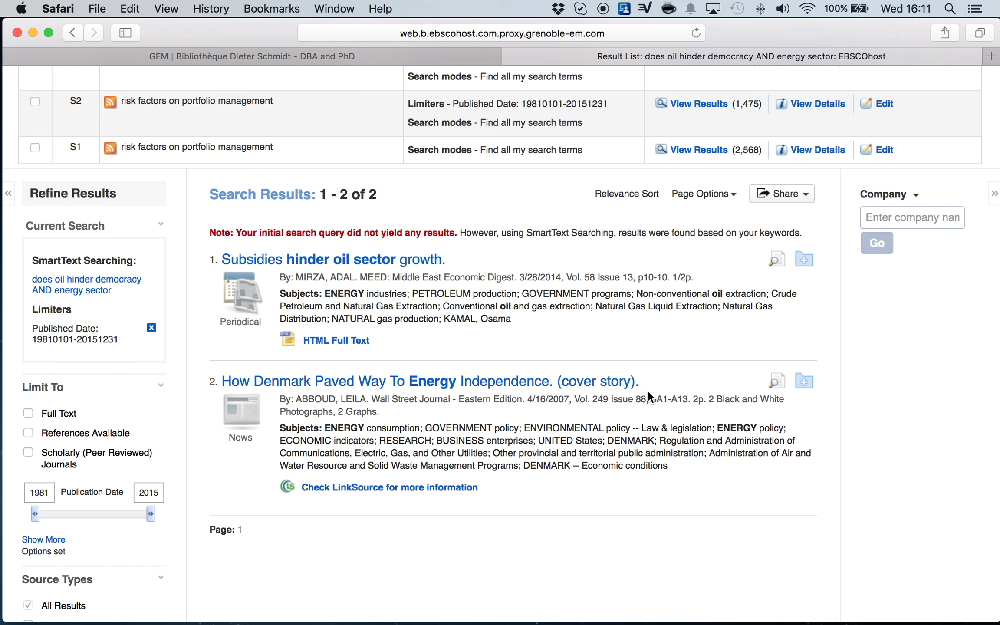
pyautogui.scroll(-1, 650, 396)
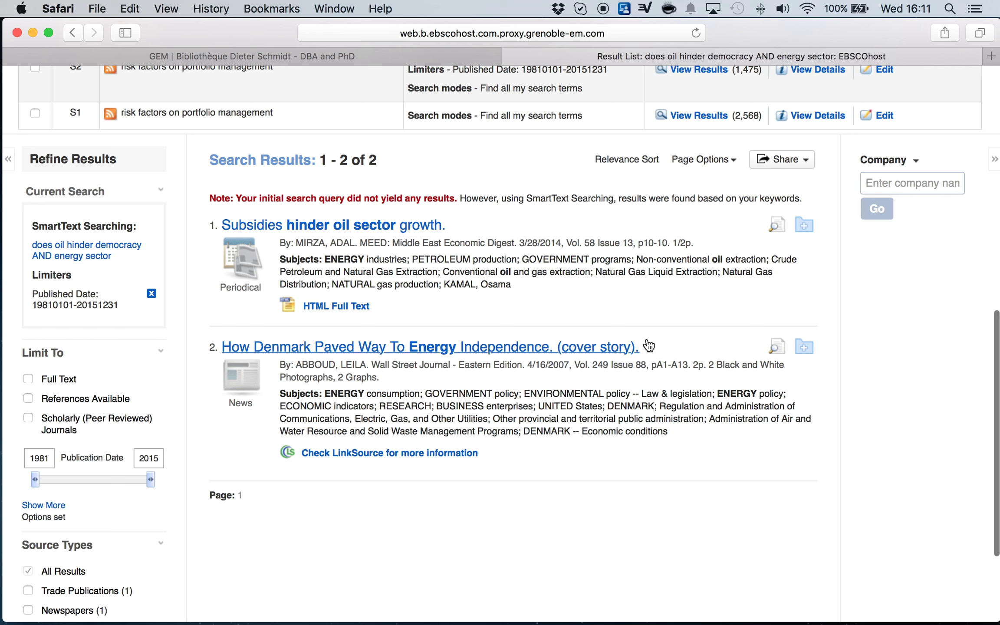
pyautogui.scroll(10, 658, 307)
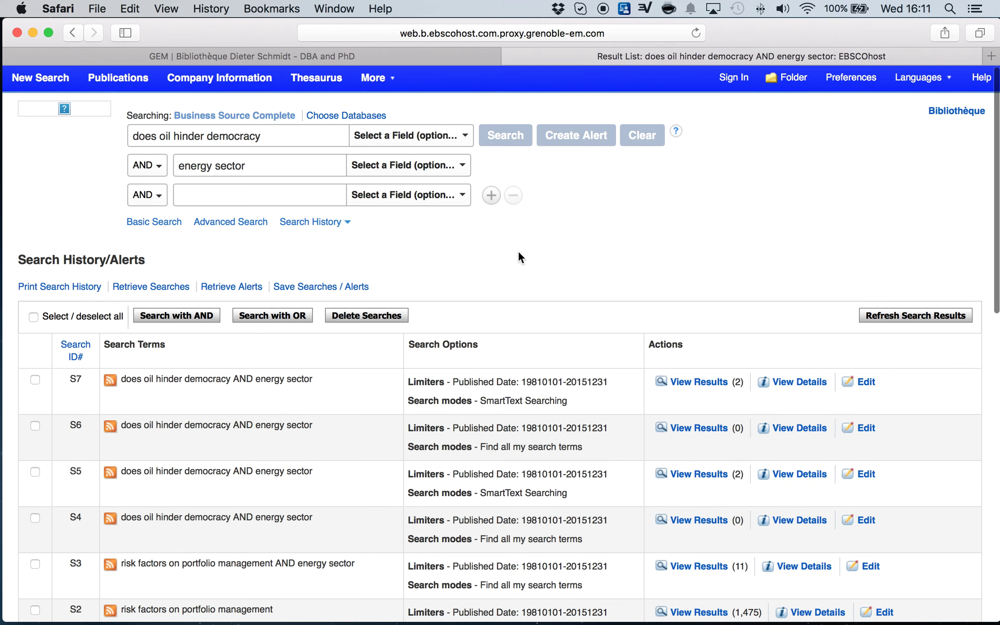
# Replace the first query with 'does oil move equity prices' and submit it.
pyautogui.click(203, 137)
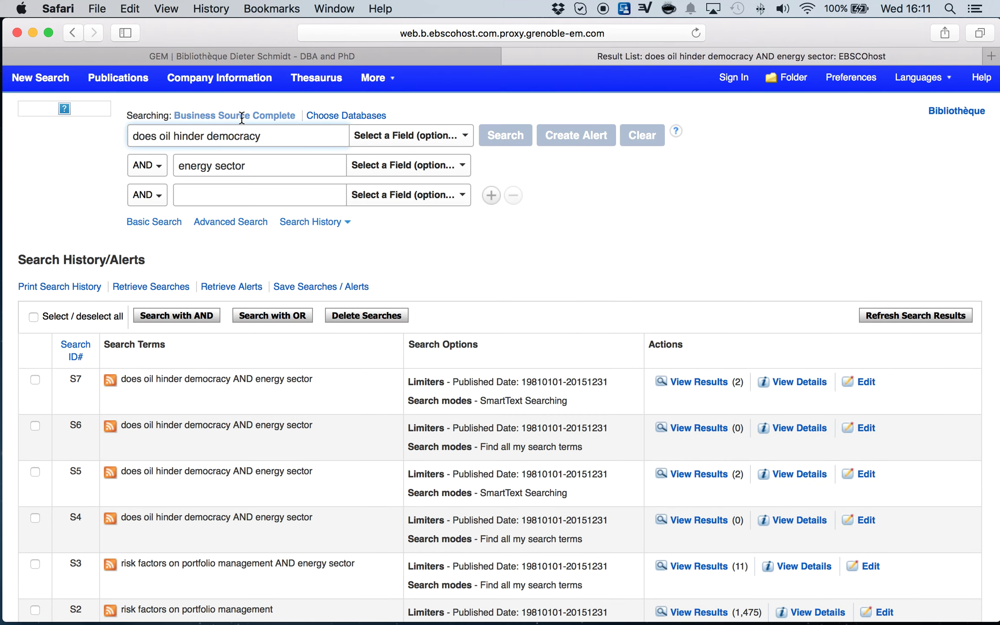
pyautogui.scroll(-1, 242, 117)
pyautogui.moveTo(273, 134); pyautogui.dragTo(120, 131)
pyautogui.write('does')
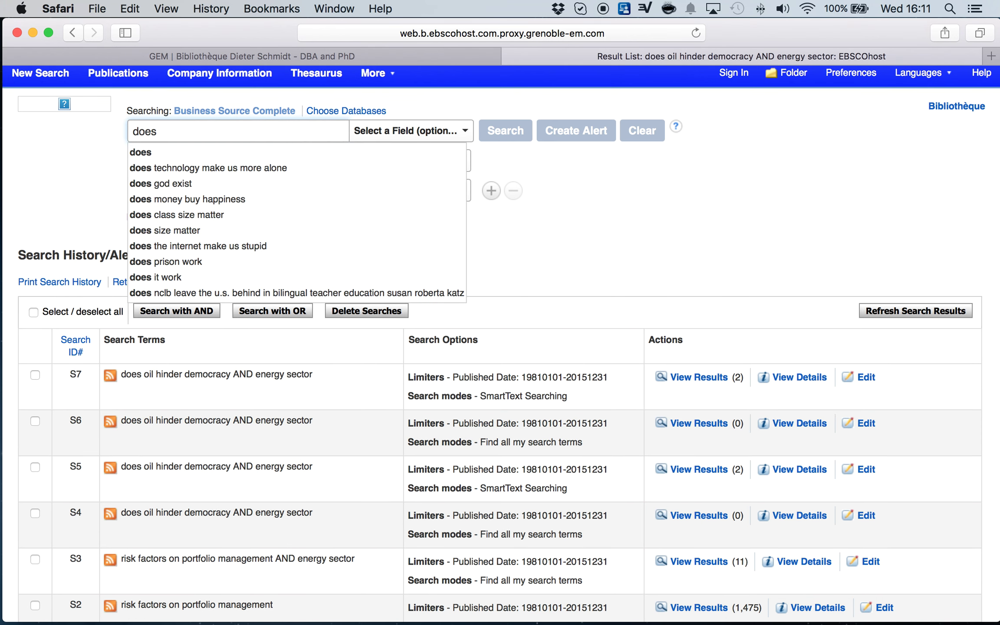
pyautogui.write(' oil move')
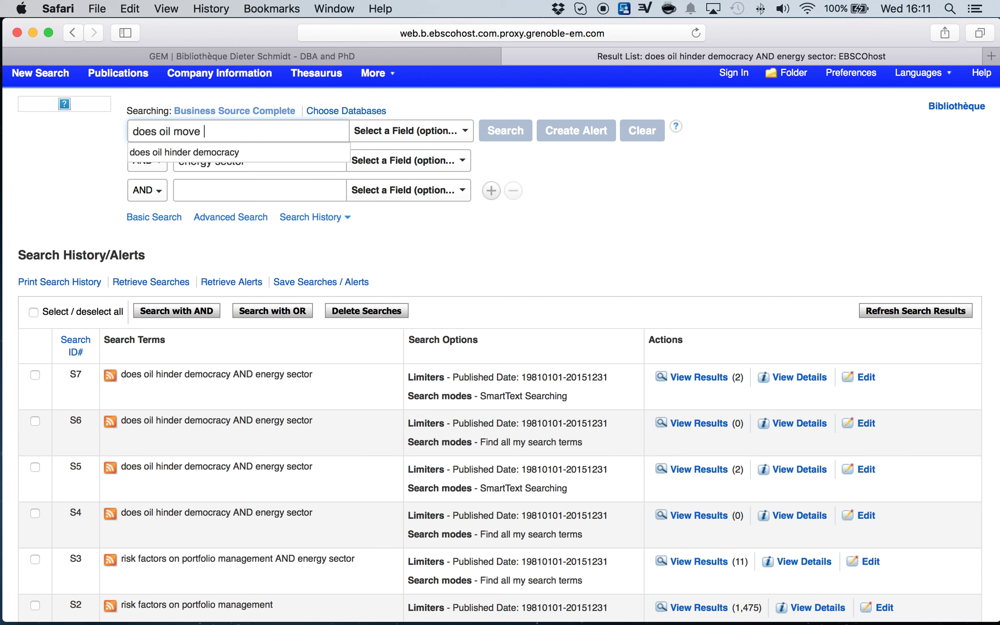
pyautogui.write(' equity prices')
pyautogui.click(279, 134)
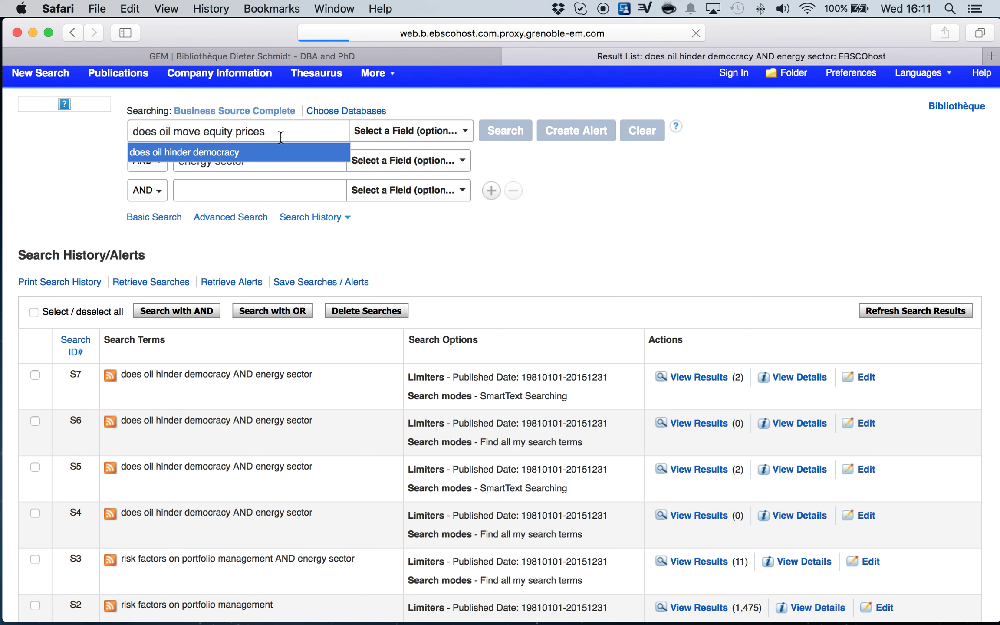
pyautogui.press('Return')
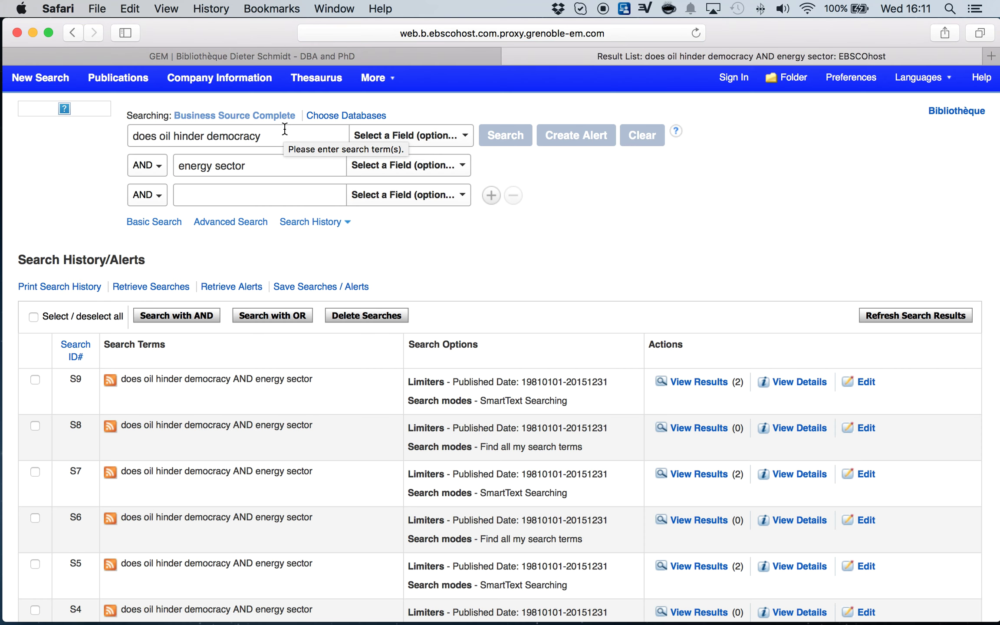
# Re-enter the query as 'does oil moves equity prices' and run the search, returning 2 results as S10.
pyautogui.click(274, 138)
pyautogui.moveTo(273, 137); pyautogui.dragTo(106, 135)
pyautogui.write('does')
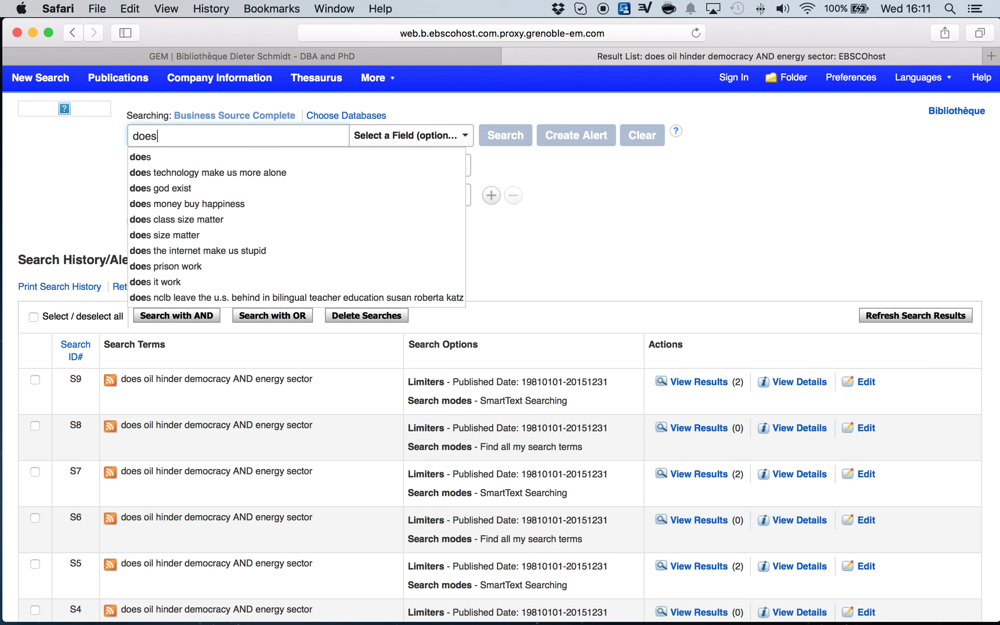
pyautogui.write(' oil mob')
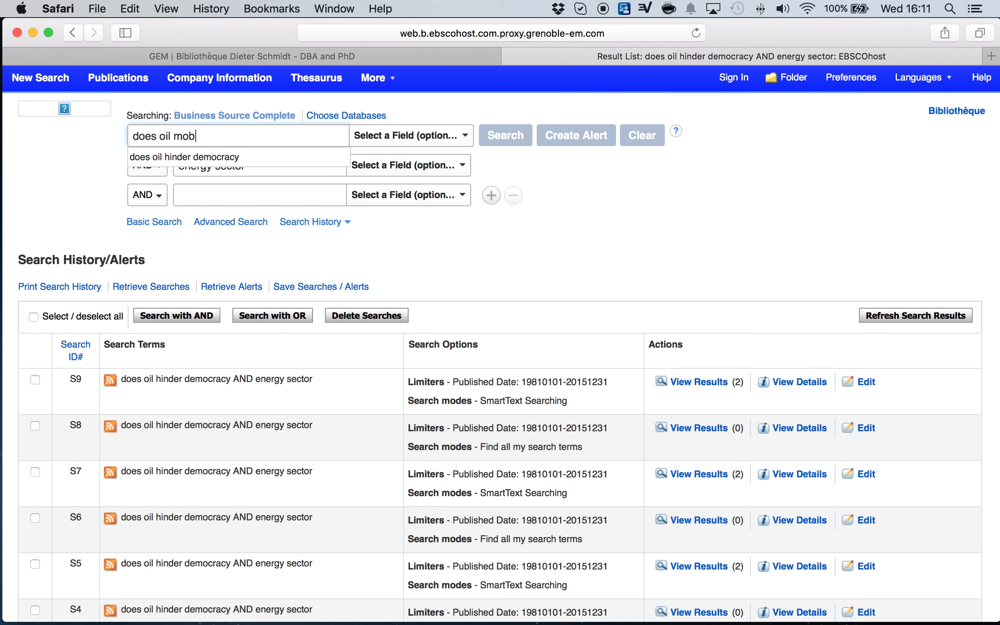
pyautogui.press('BackSpace')
pyautogui.write('ves equity prices')
pyautogui.click(517, 142)
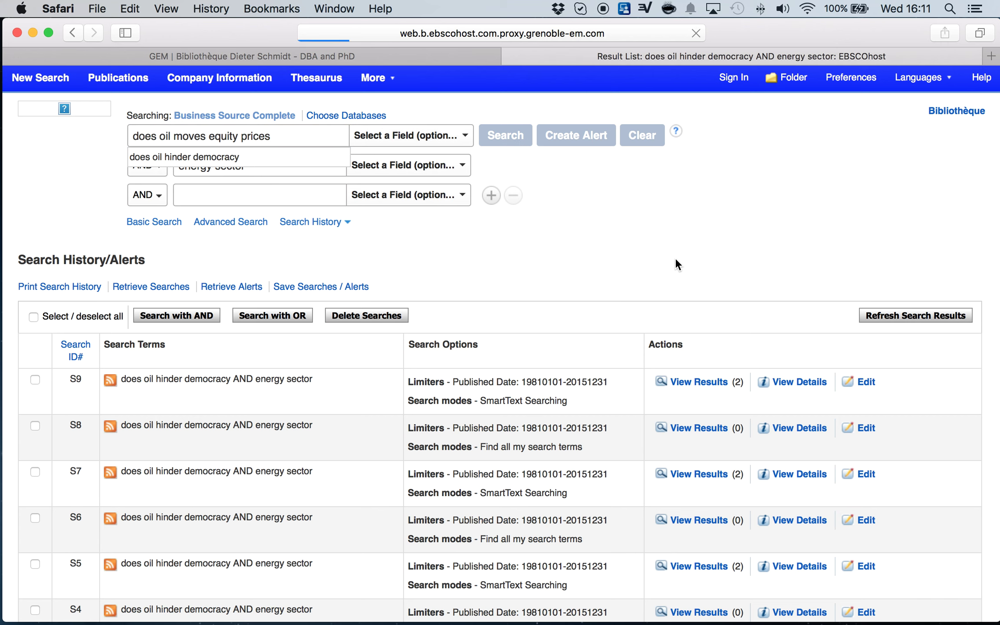
pyautogui.scroll(-1, 659, 330)
# Open the detailed record for the first result, 'Does oil move equity prices? A global view.'.
pyautogui.scroll(-10, 651, 349)
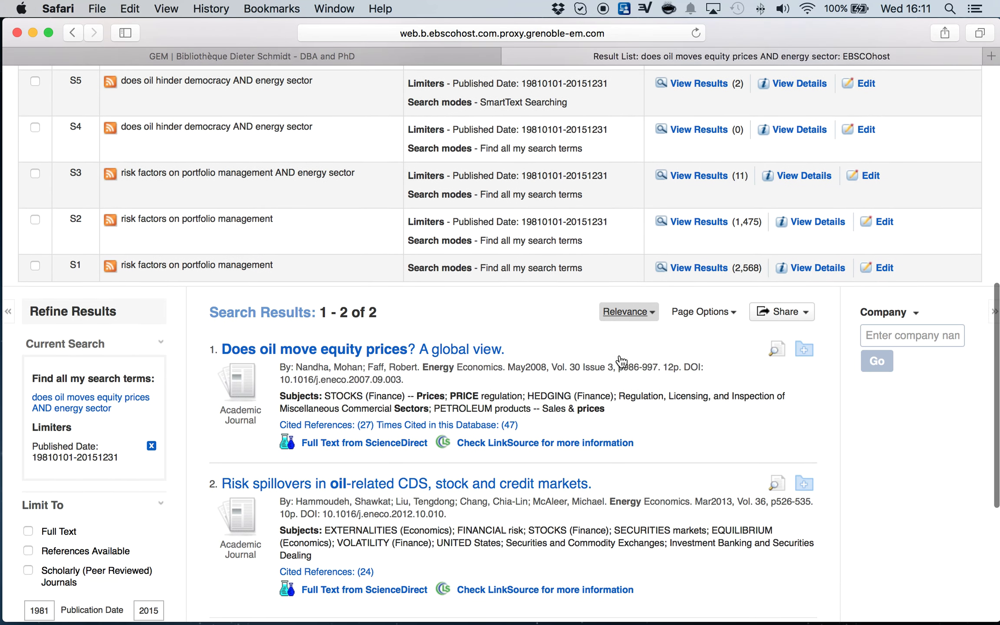
pyautogui.scroll(-3, 621, 361)
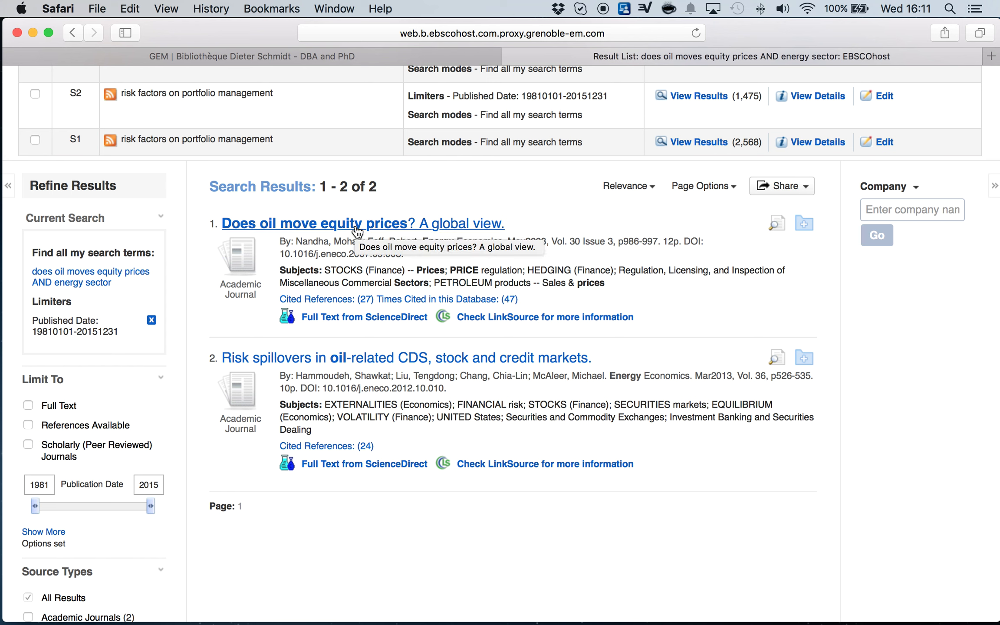
pyautogui.click(376, 226)
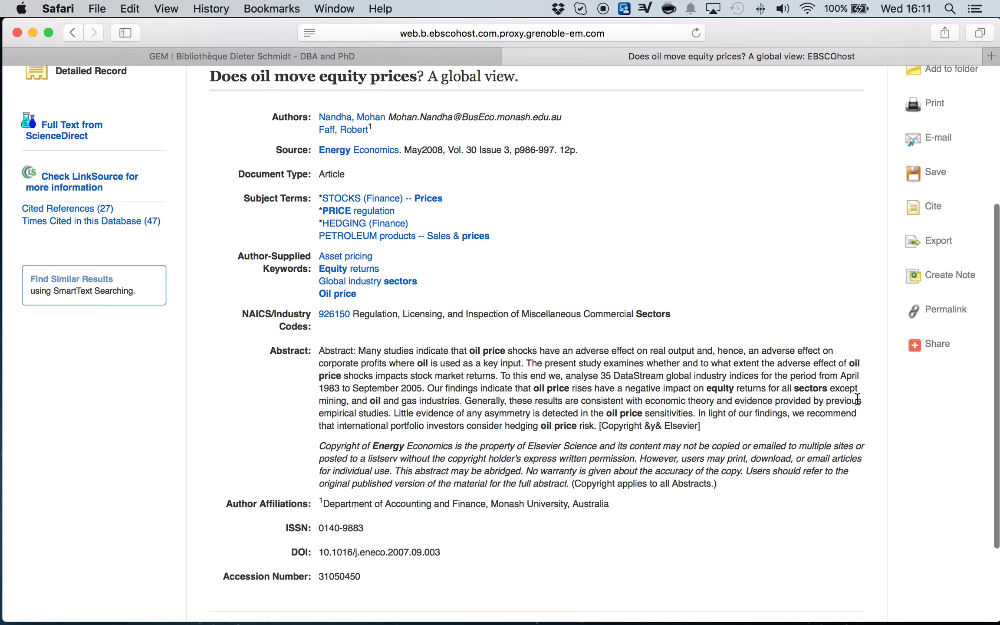
pyautogui.scroll(-3, 718, 473)
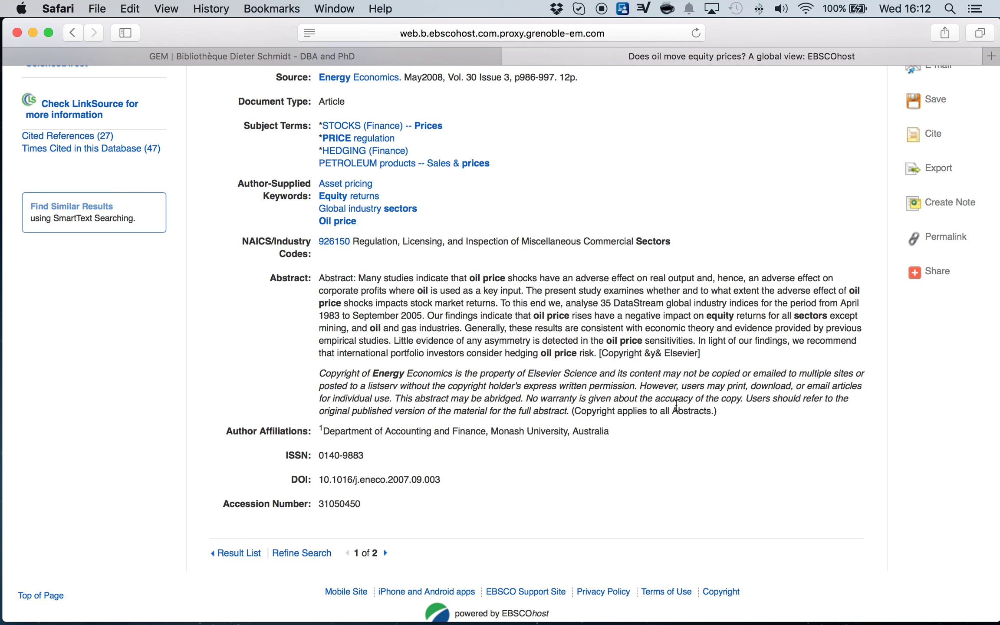
pyautogui.scroll(5, 635, 287)
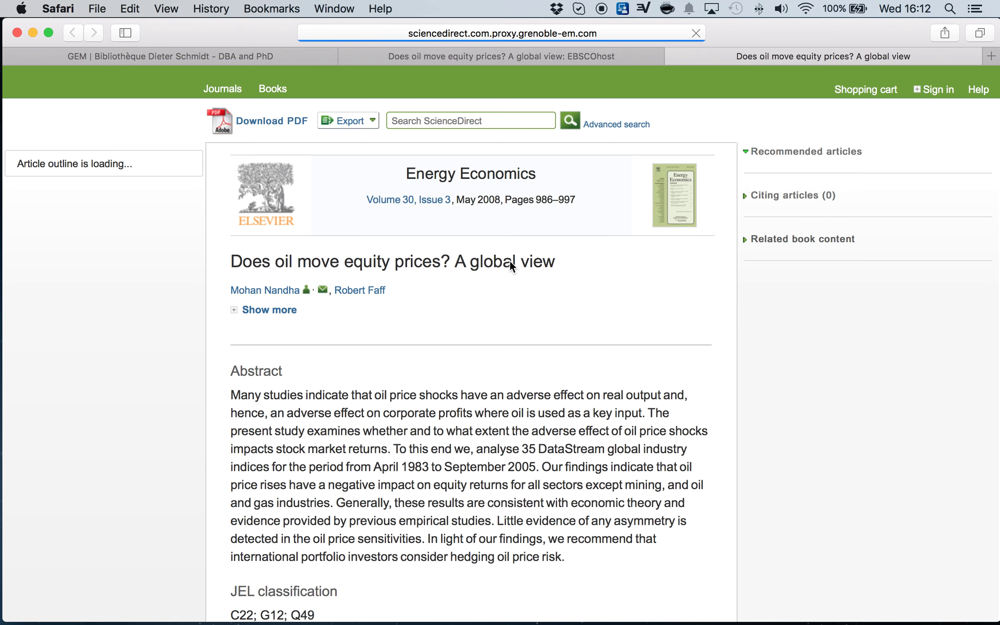
# Scroll the ScienceDirect article through its model results tables and Summary and conclusions down to References.
pyautogui.scroll(-10, 573, 340)
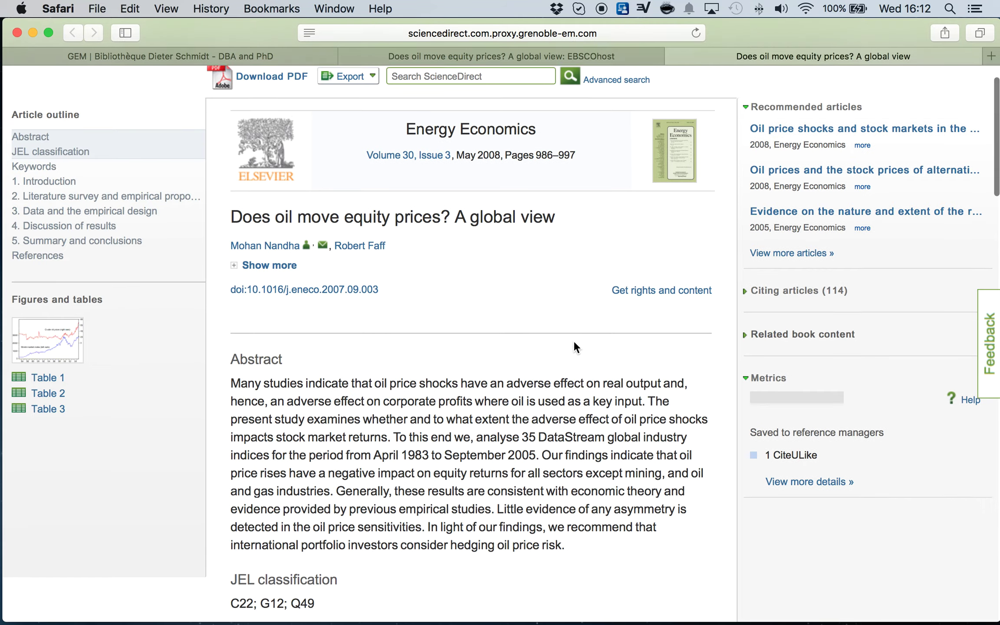
pyautogui.scroll(-9, 587, 356)
pyautogui.scroll(-15, 607, 347)
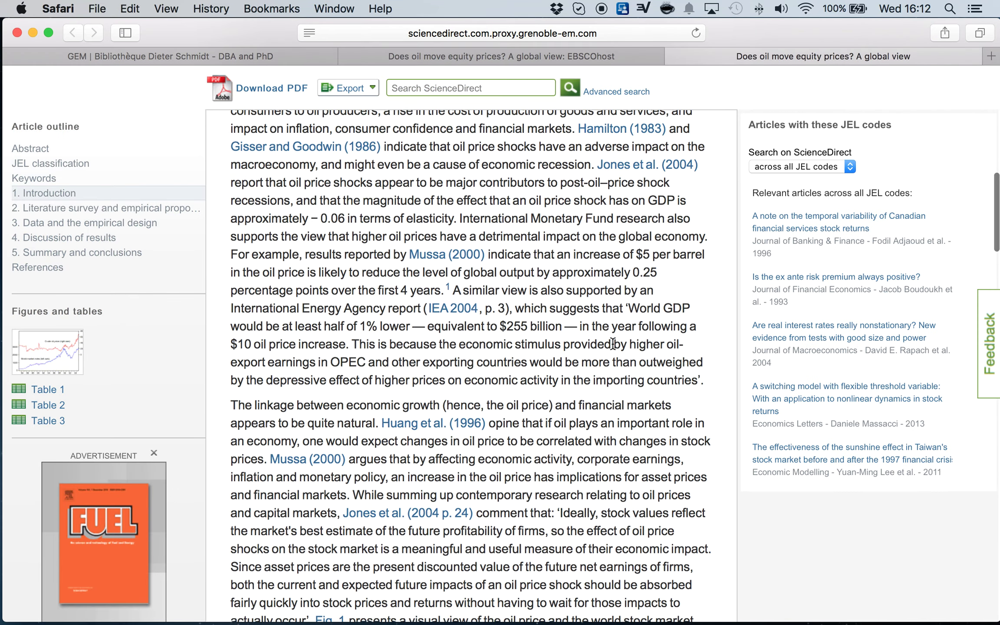
pyautogui.scroll(-9, 619, 345)
pyautogui.scroll(7, 622, 348)
pyautogui.scroll(1, 623, 345)
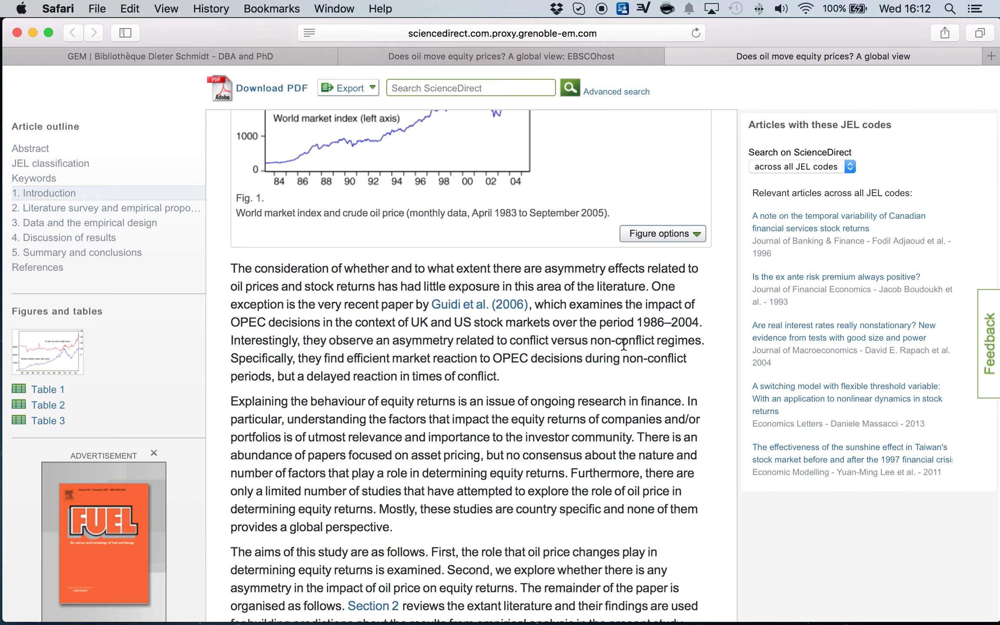
pyautogui.scroll(-13, 653, 353)
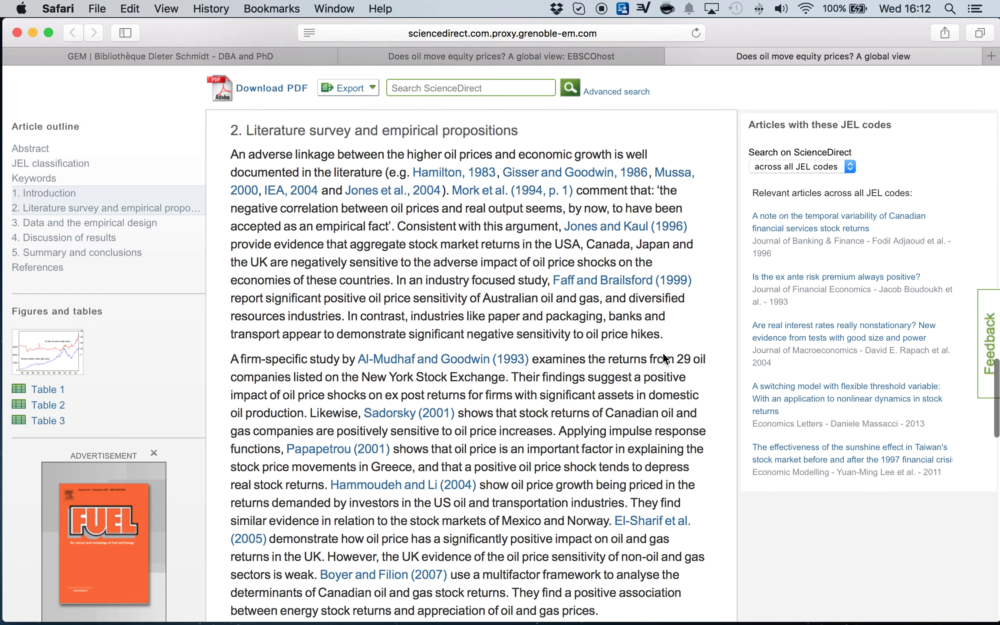
pyautogui.scroll(-20, 663, 359)
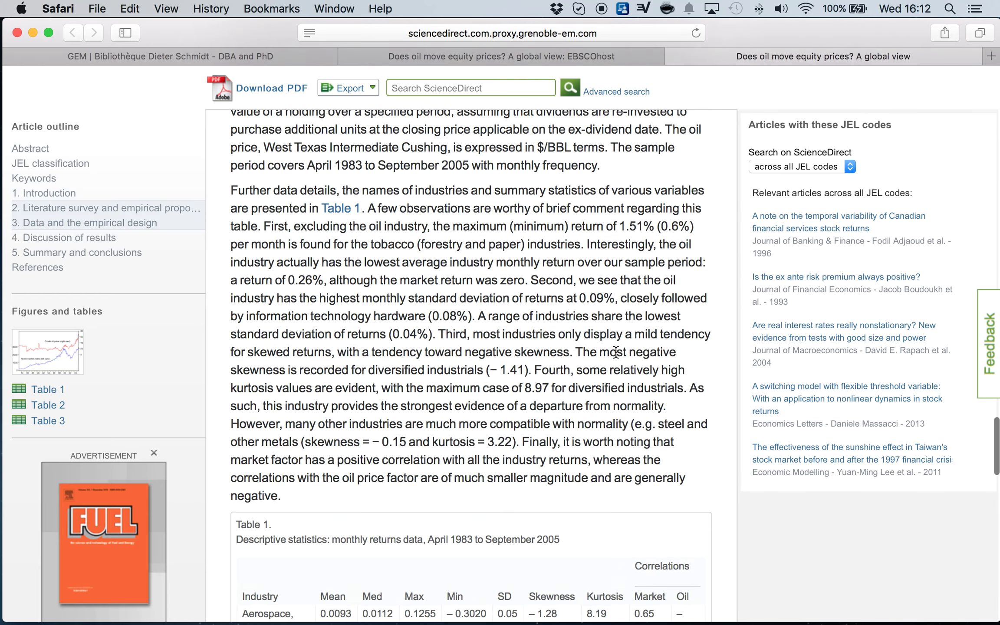
pyautogui.scroll(-20, 616, 353)
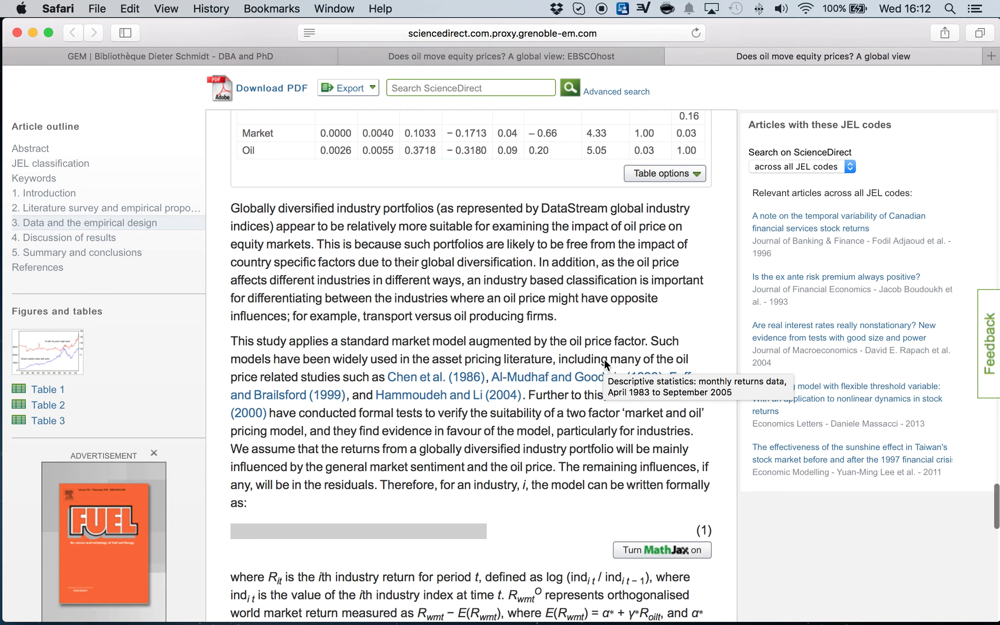
pyautogui.scroll(-20, 605, 363)
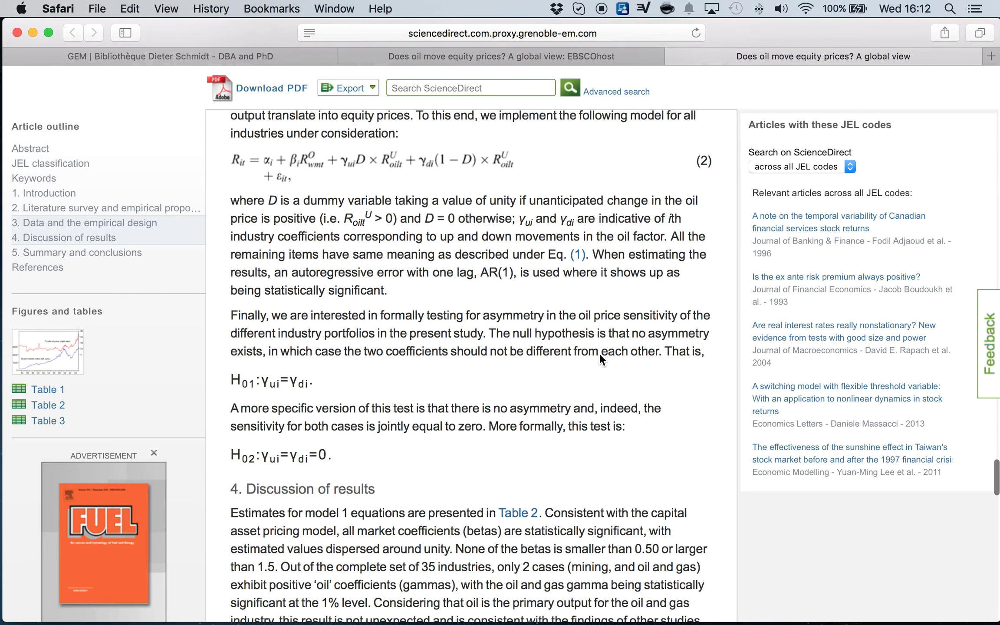
pyautogui.scroll(8, 560, 338)
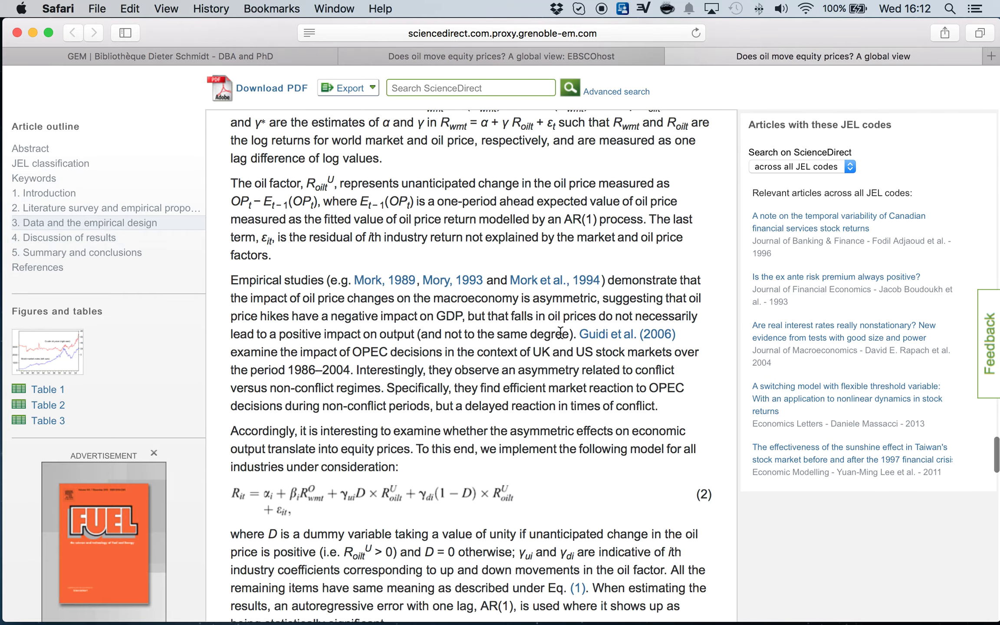
pyautogui.scroll(-1, 573, 321)
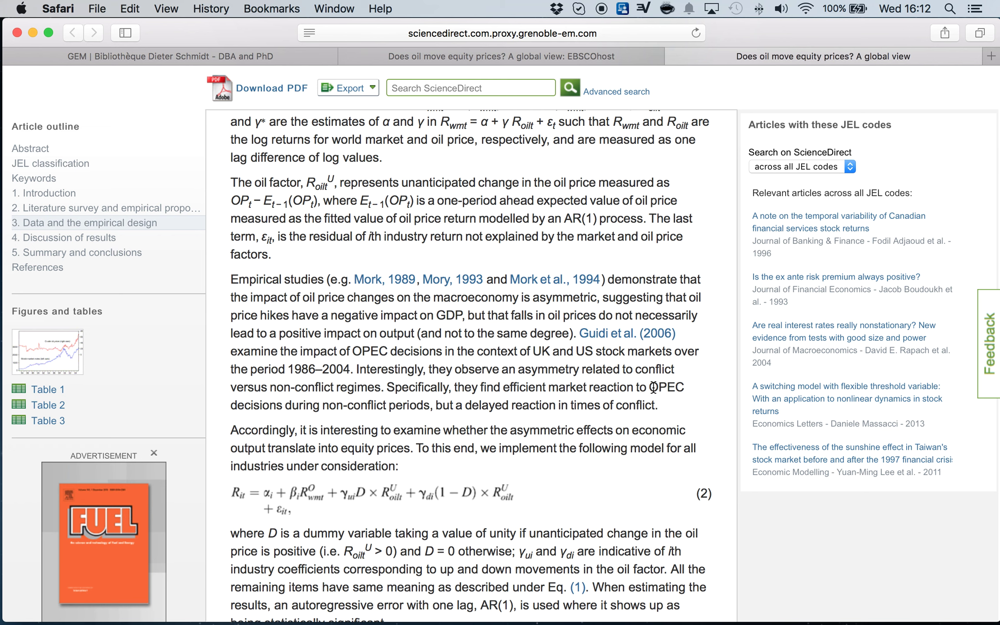
pyautogui.scroll(-10, 653, 387)
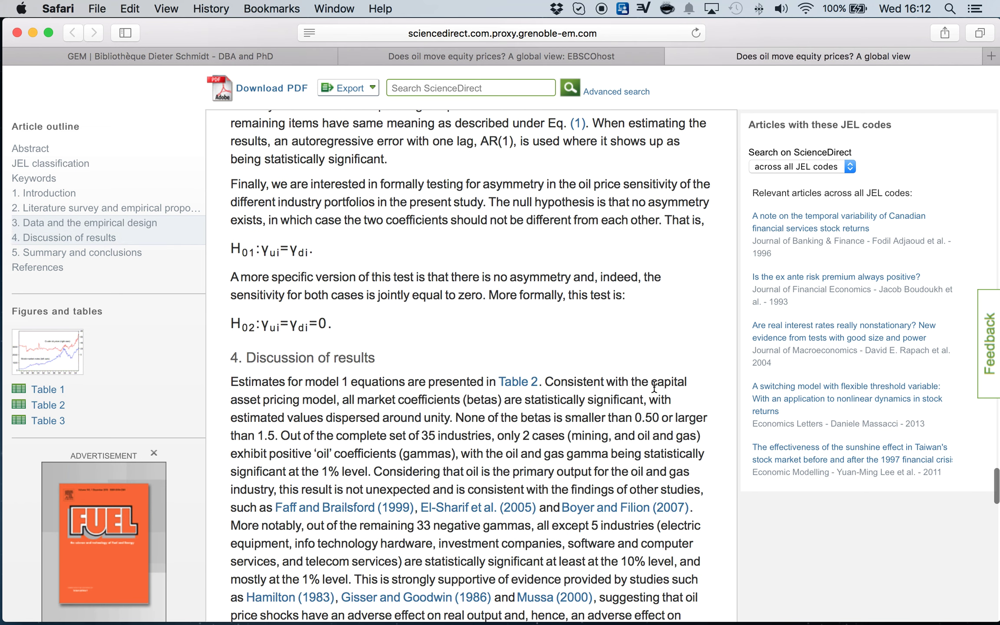
pyautogui.scroll(-15, 653, 386)
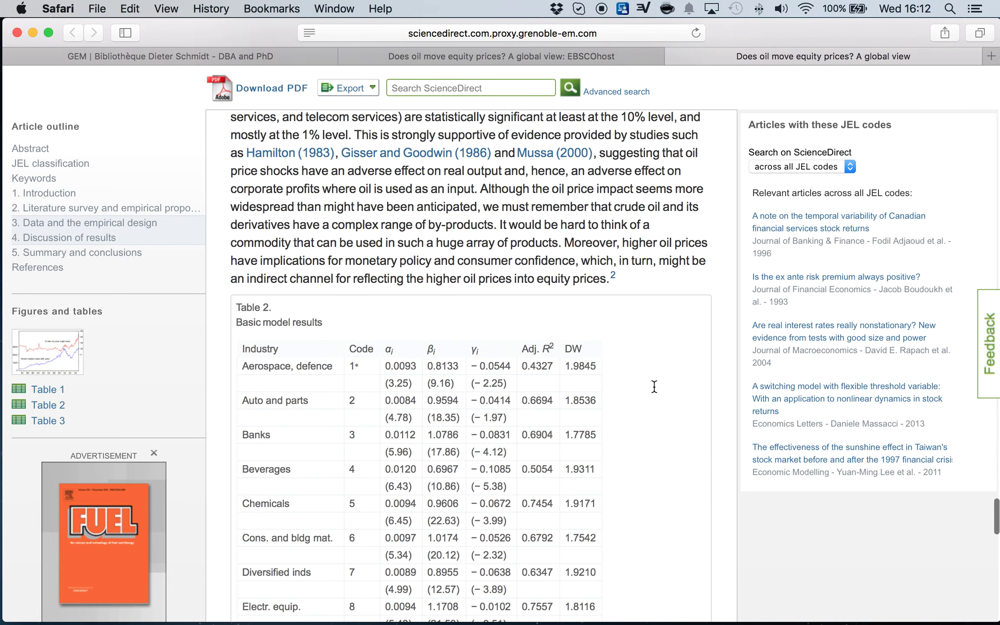
pyautogui.scroll(-20, 653, 386)
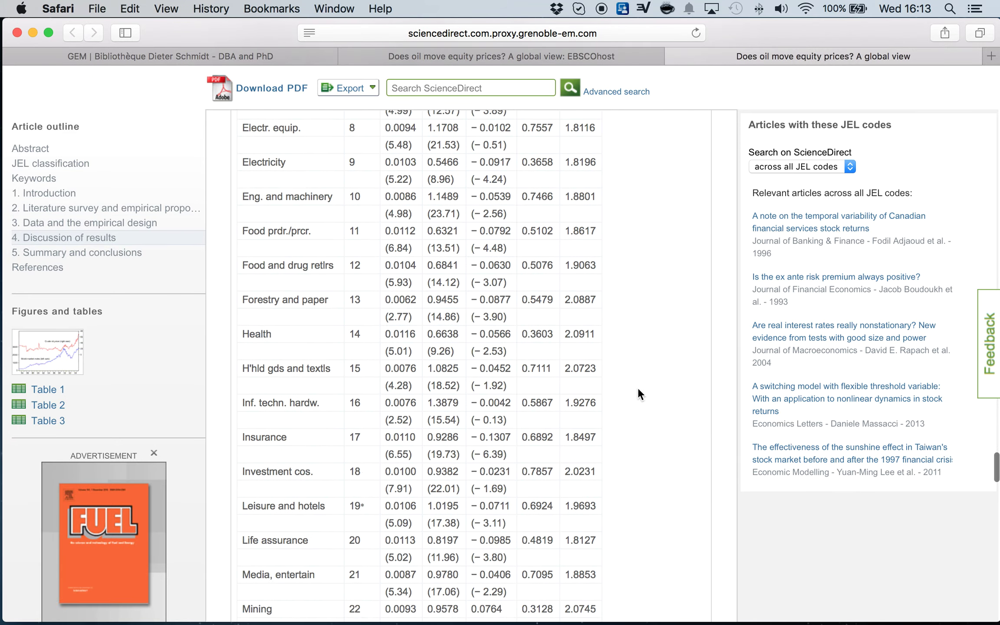
pyautogui.scroll(-20, 646, 386)
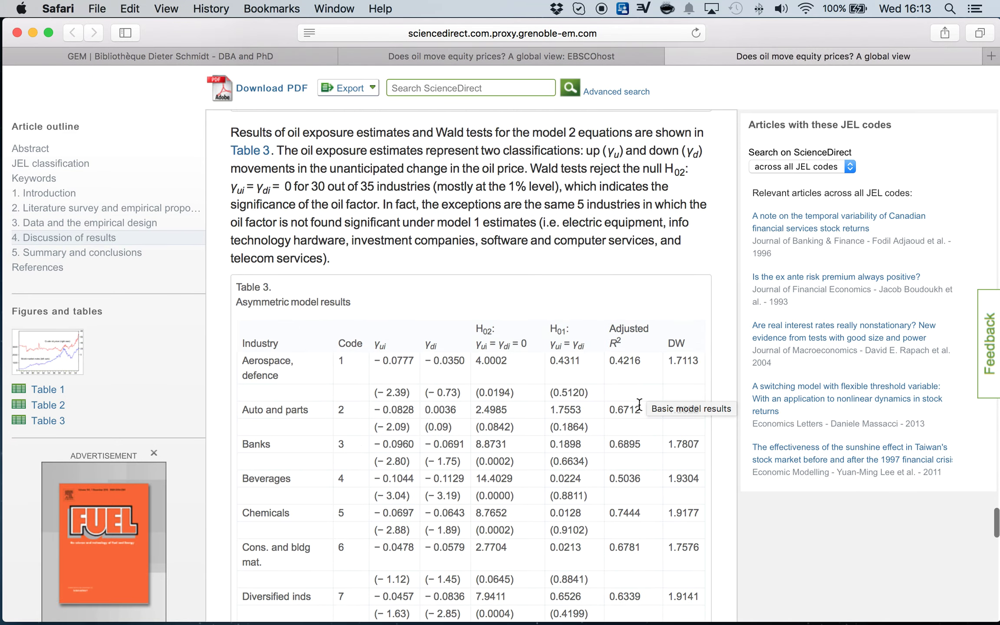
pyautogui.scroll(-20, 637, 405)
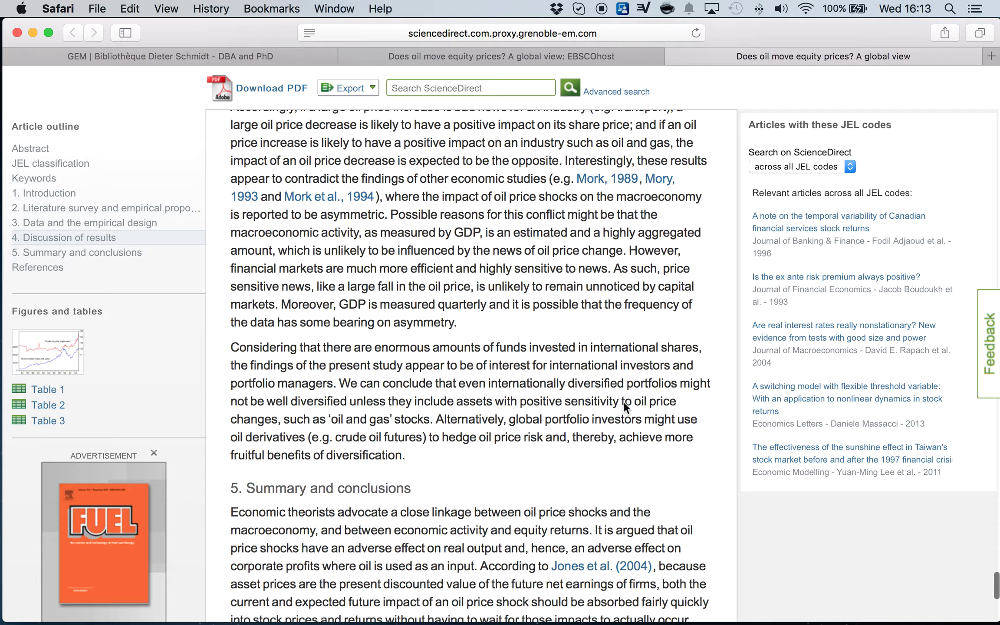
pyautogui.scroll(15, 623, 406)
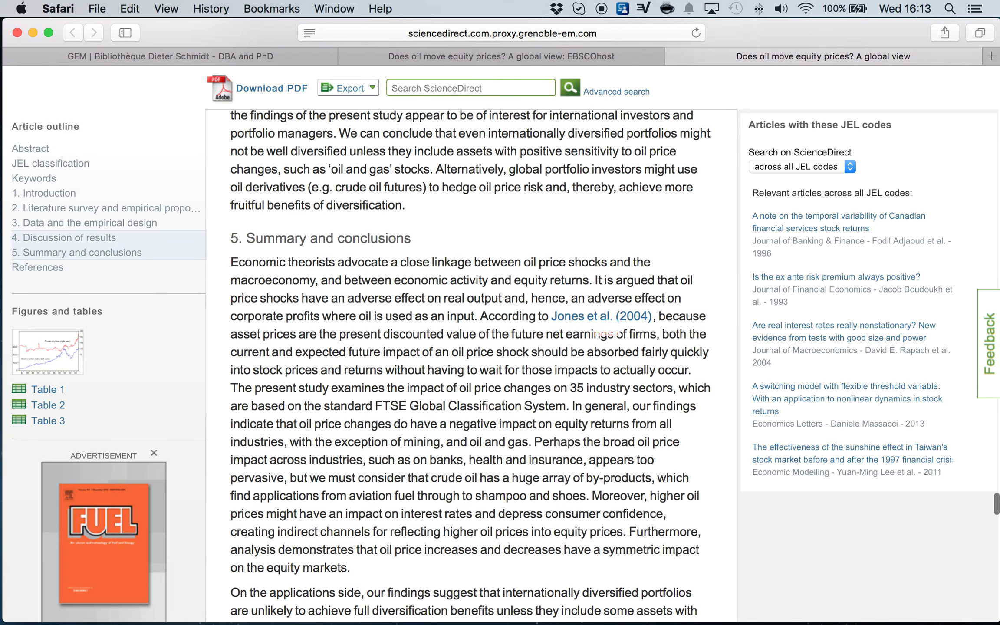
pyautogui.scroll(-12, 622, 371)
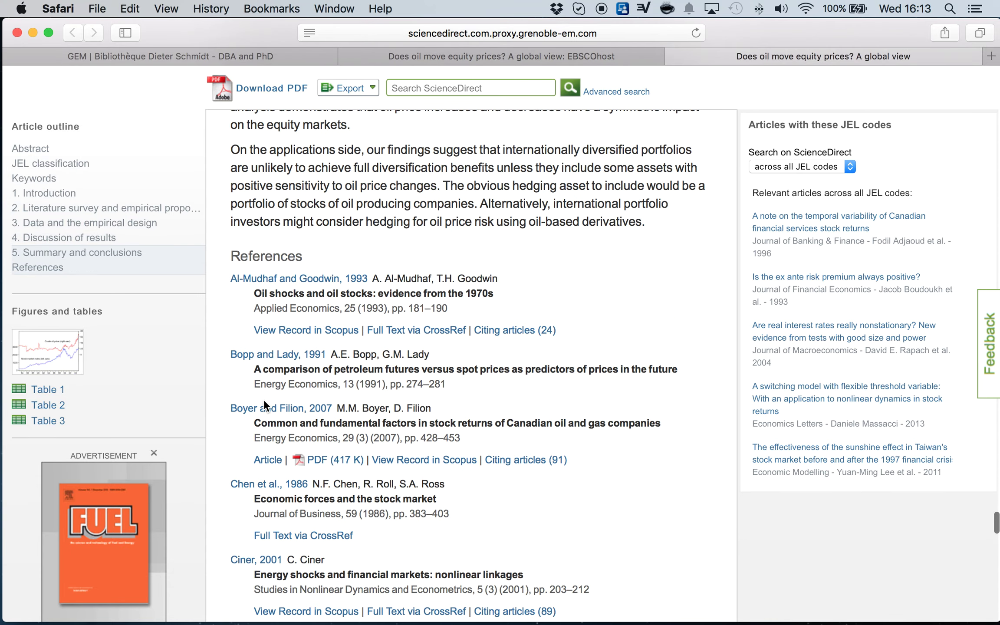
pyautogui.scroll(-2, 586, 542)
pyautogui.scroll(-4, 584, 534)
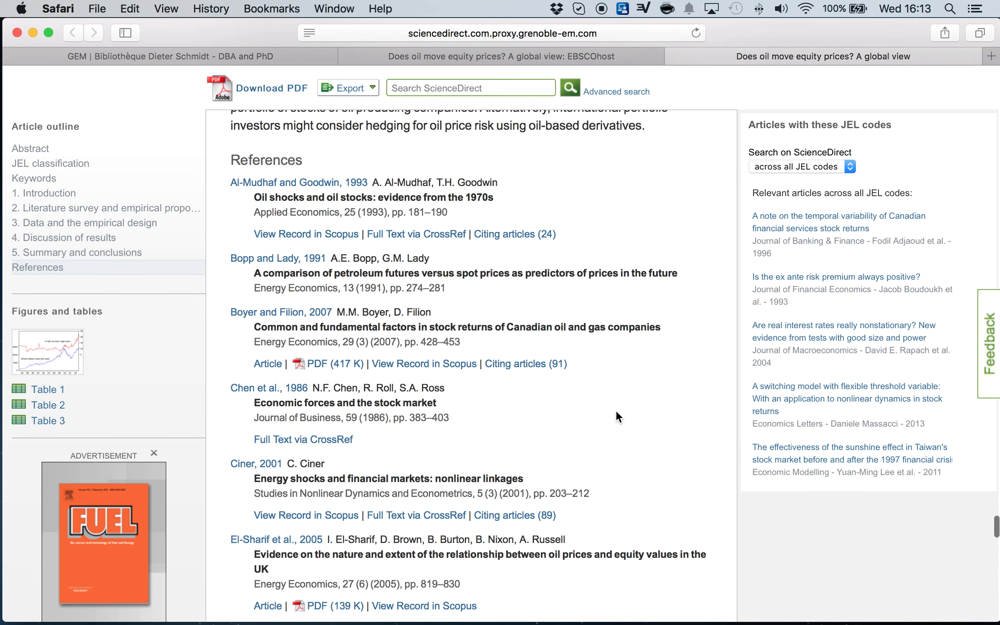